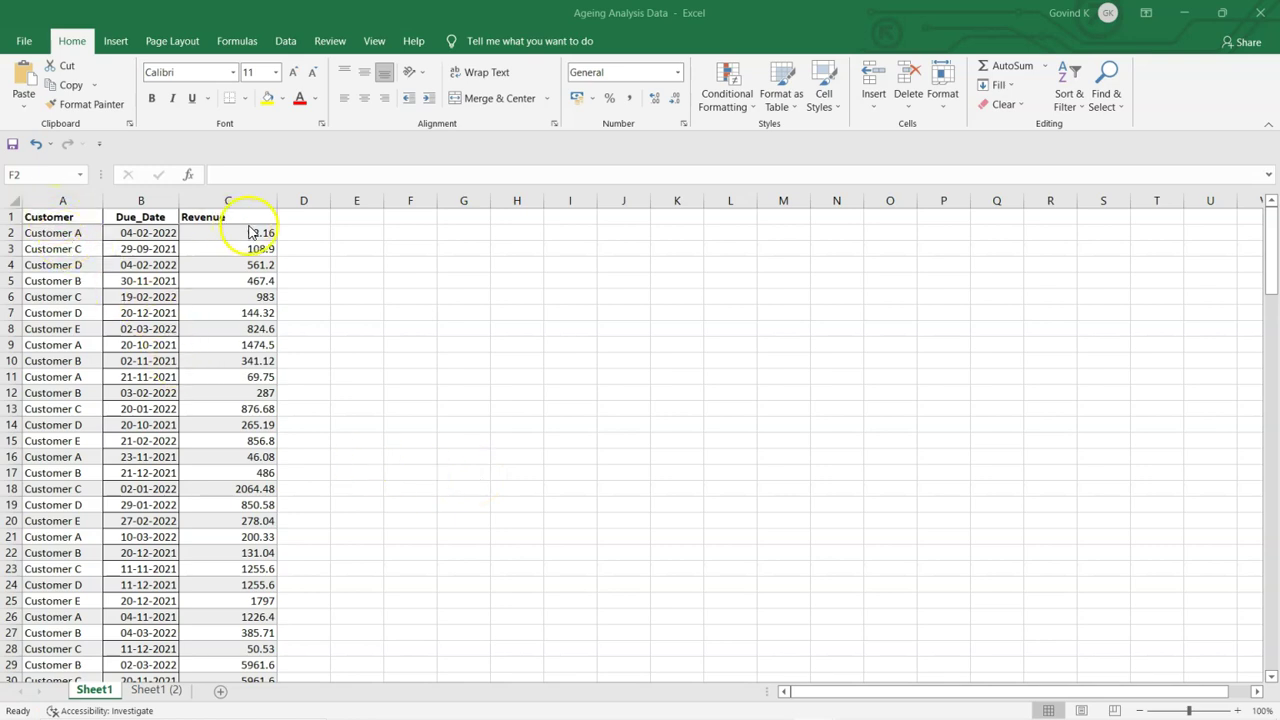
Step: Review the Customer and Due_Date headers, then the Age and Age Group columns on Sheet1 (2)
left_click(80, 218)
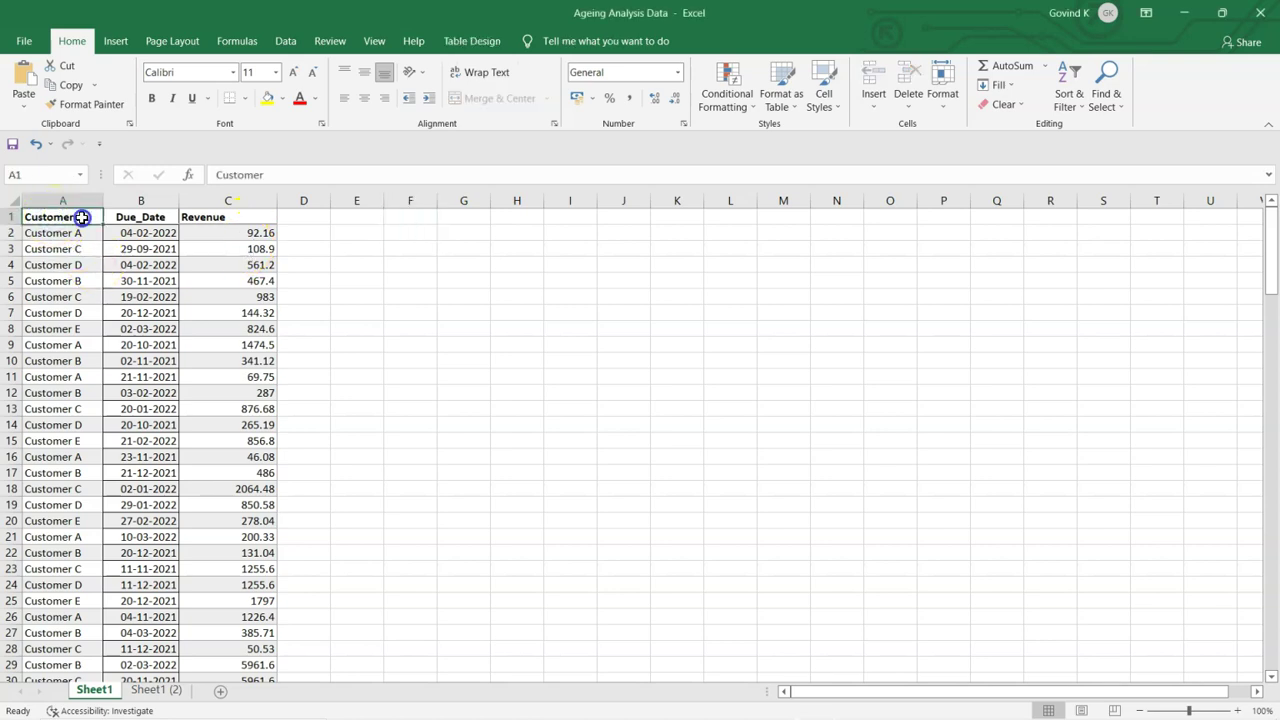
left_click(163, 218)
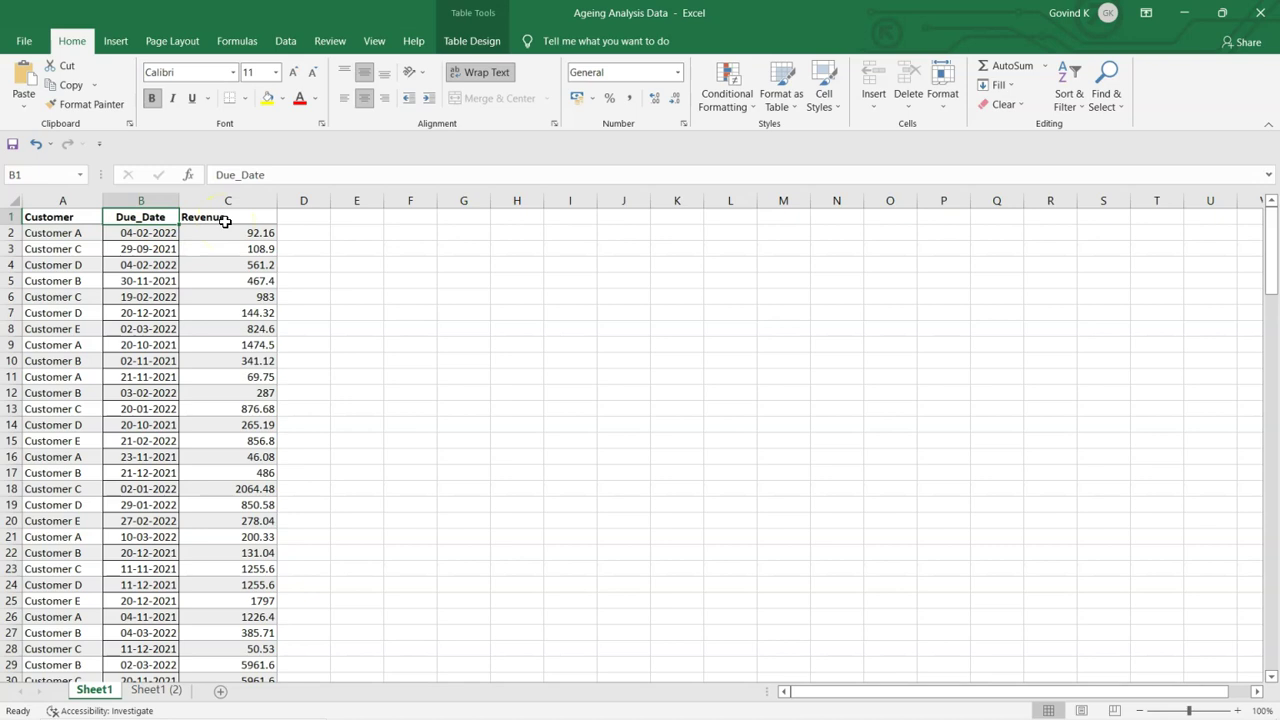
left_click(160, 689)
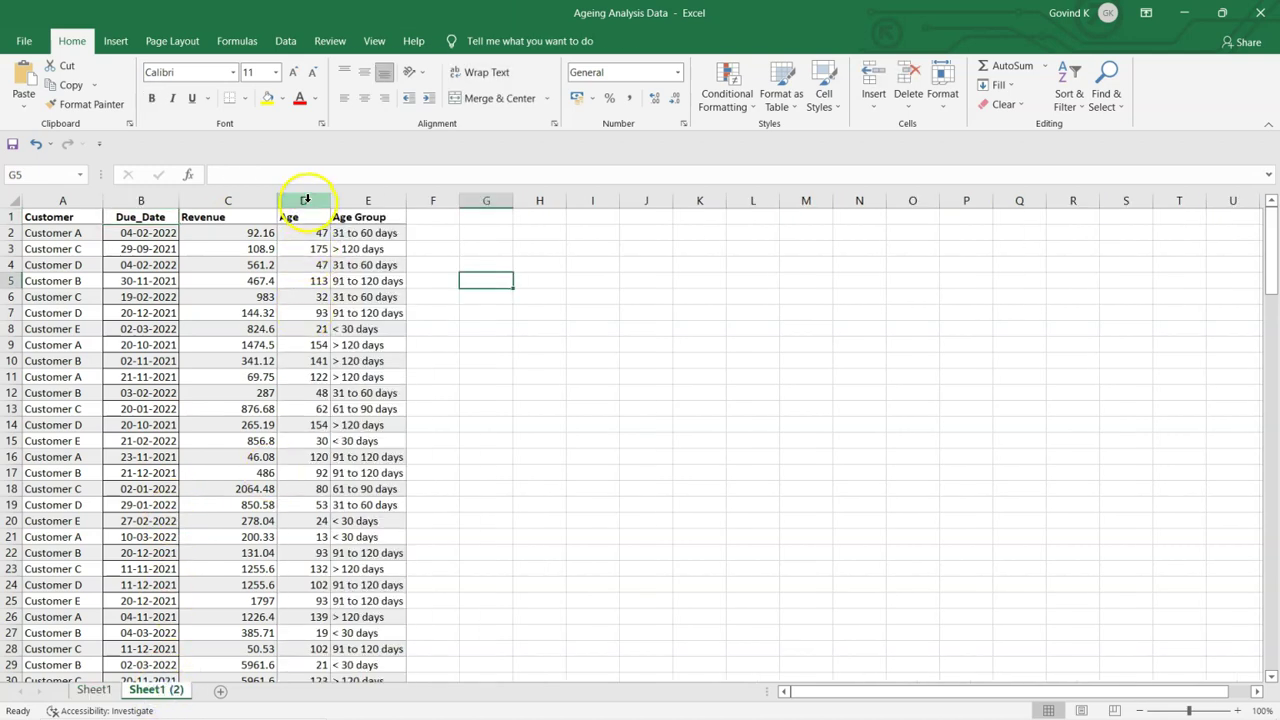
left_click_drag(303, 214, 363, 214)
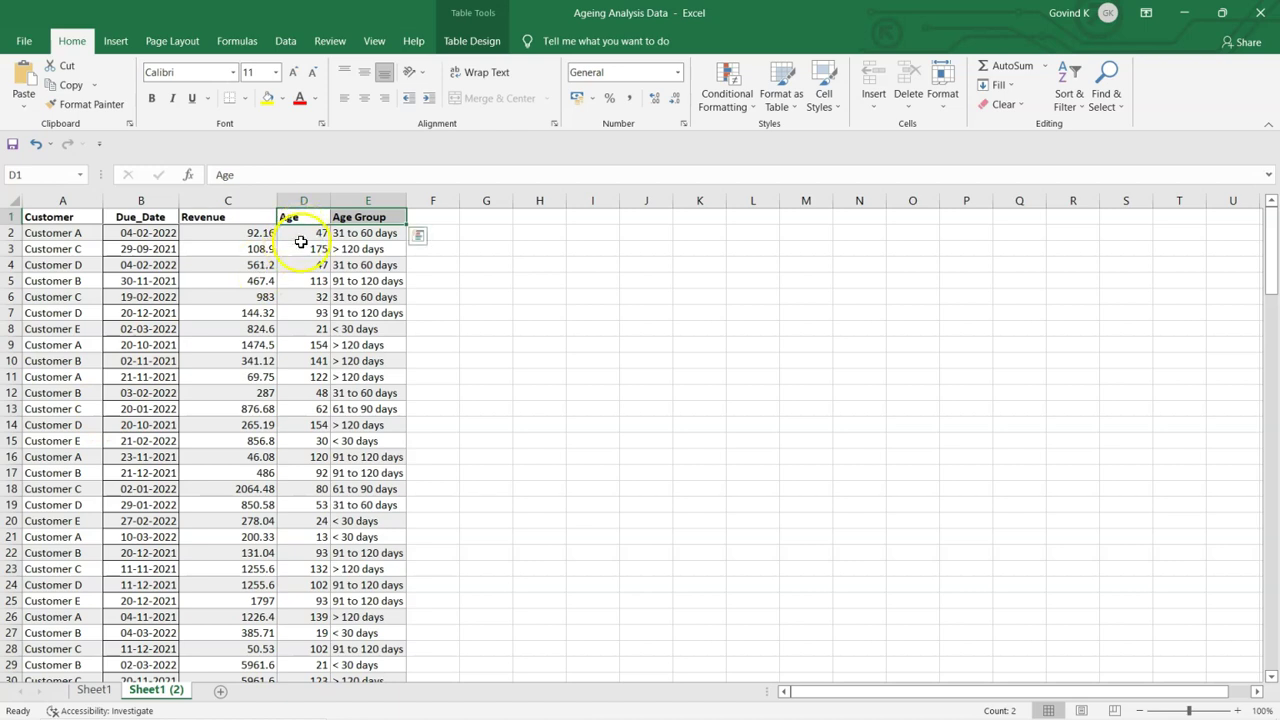
left_click(316, 233)
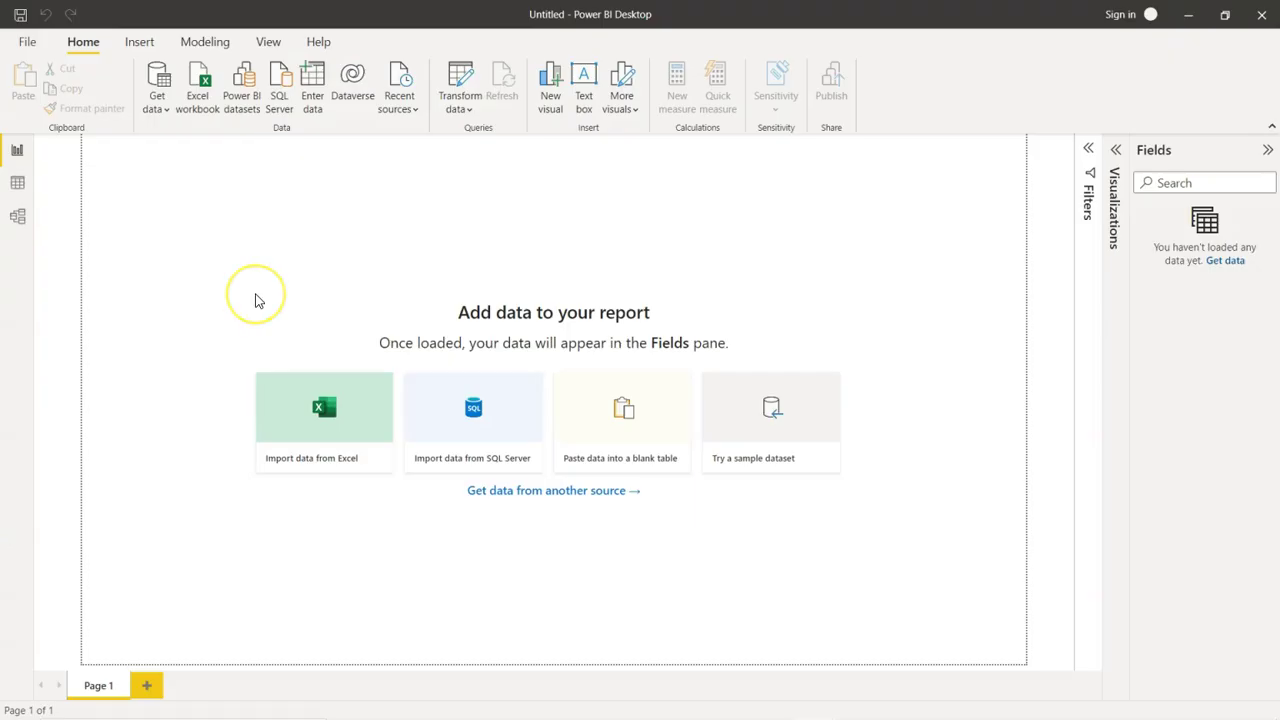
Step: Import Sheet1 from the Ageing Analysis for Power Bi Excel workbook
left_click(155, 104)
left_click(184, 164)
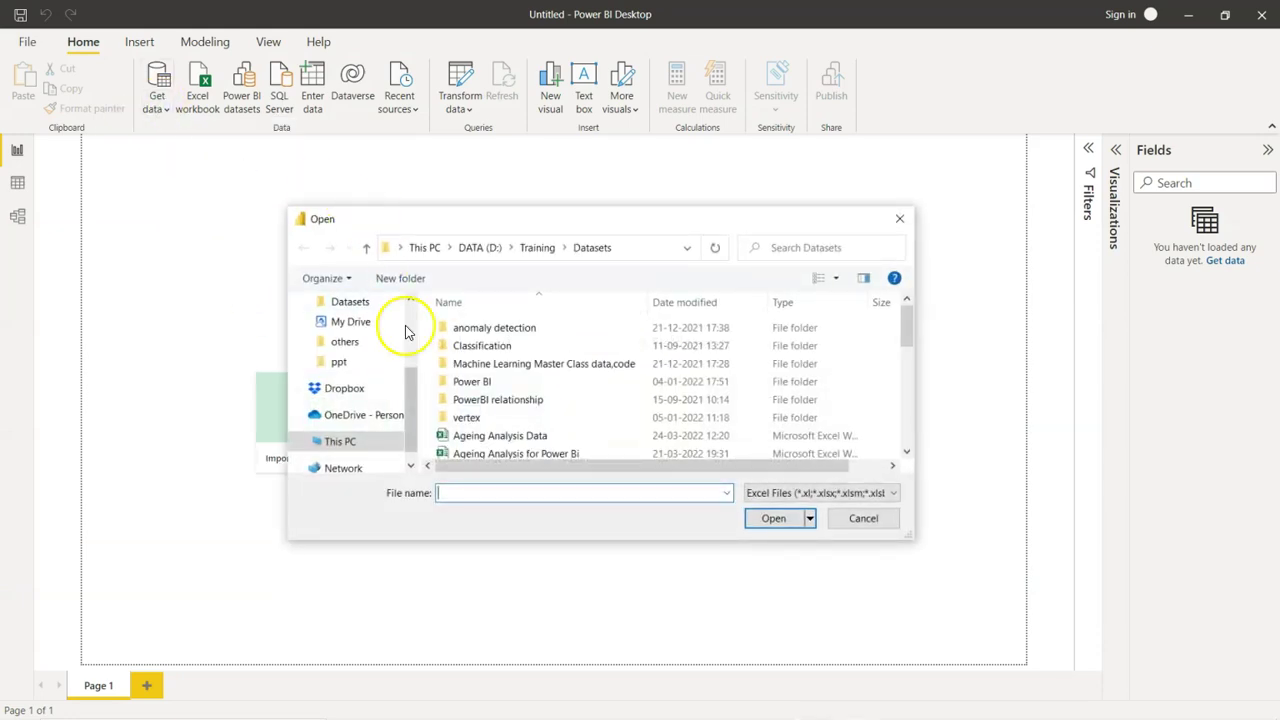
left_click(505, 454)
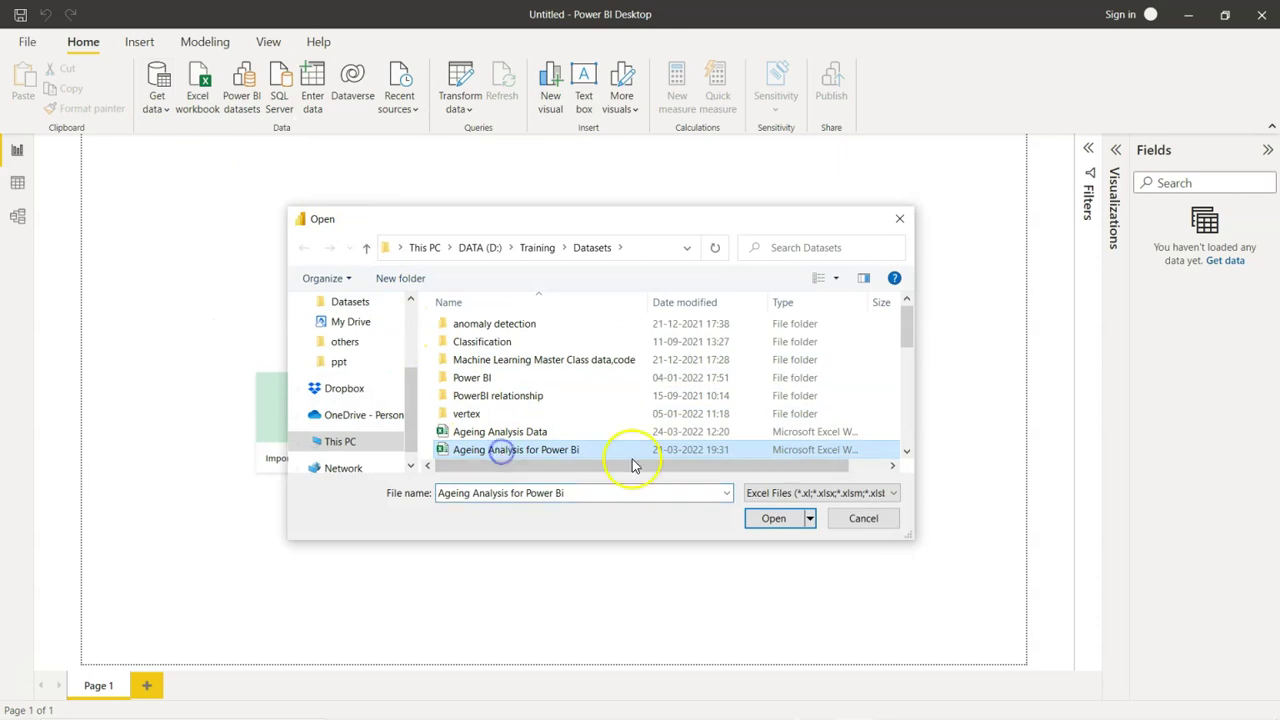
left_click(773, 518)
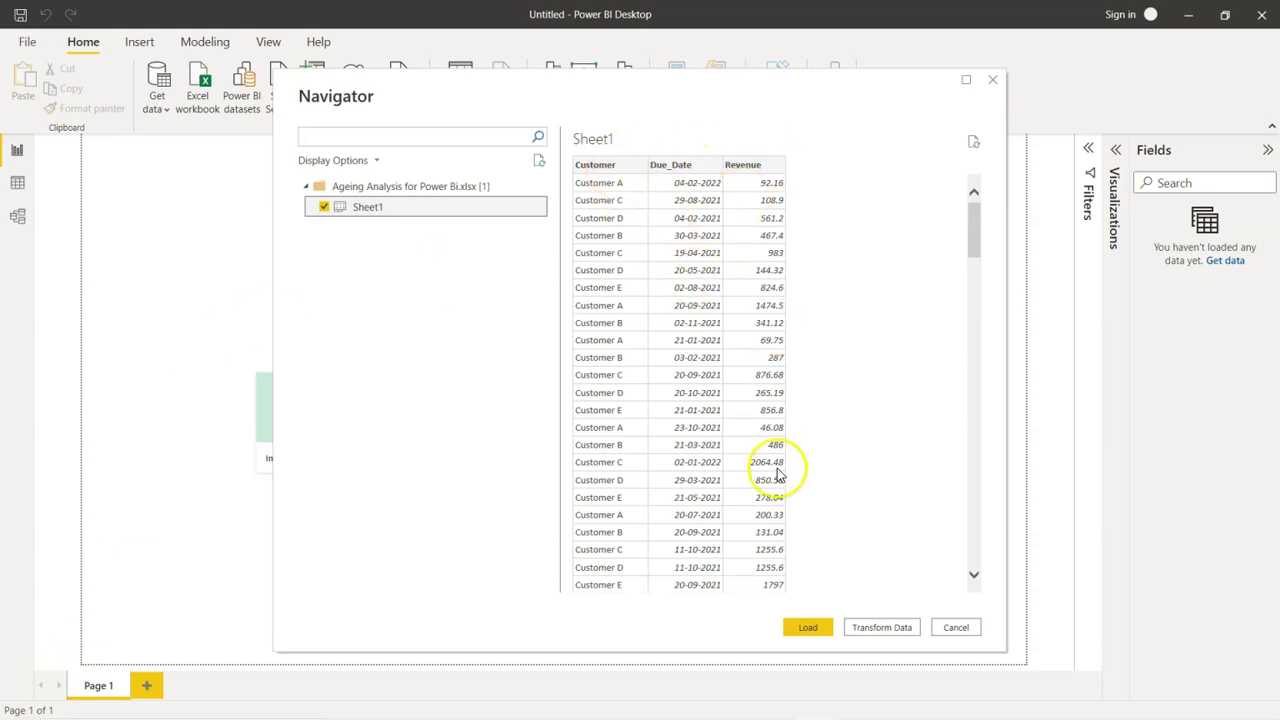
left_click(808, 627)
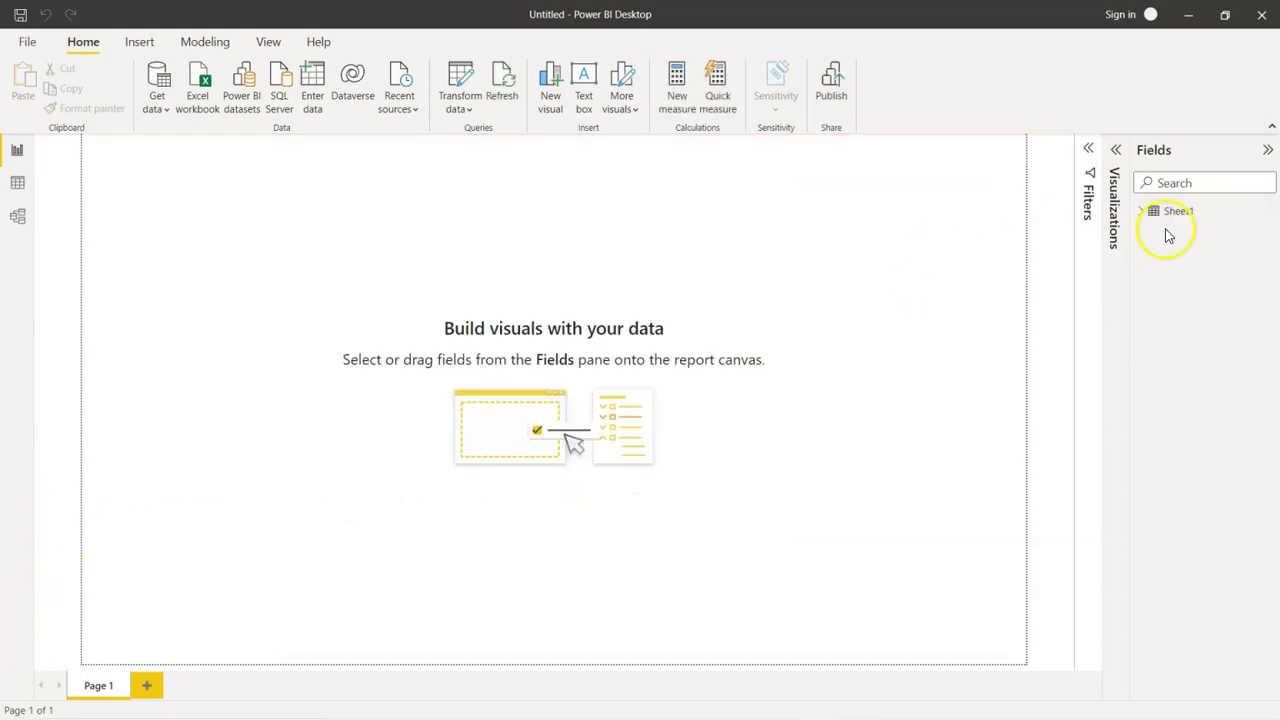
Step: Expand Sheet1 in the Fields pane and launch Transform data to edit the query
left_click(1141, 212)
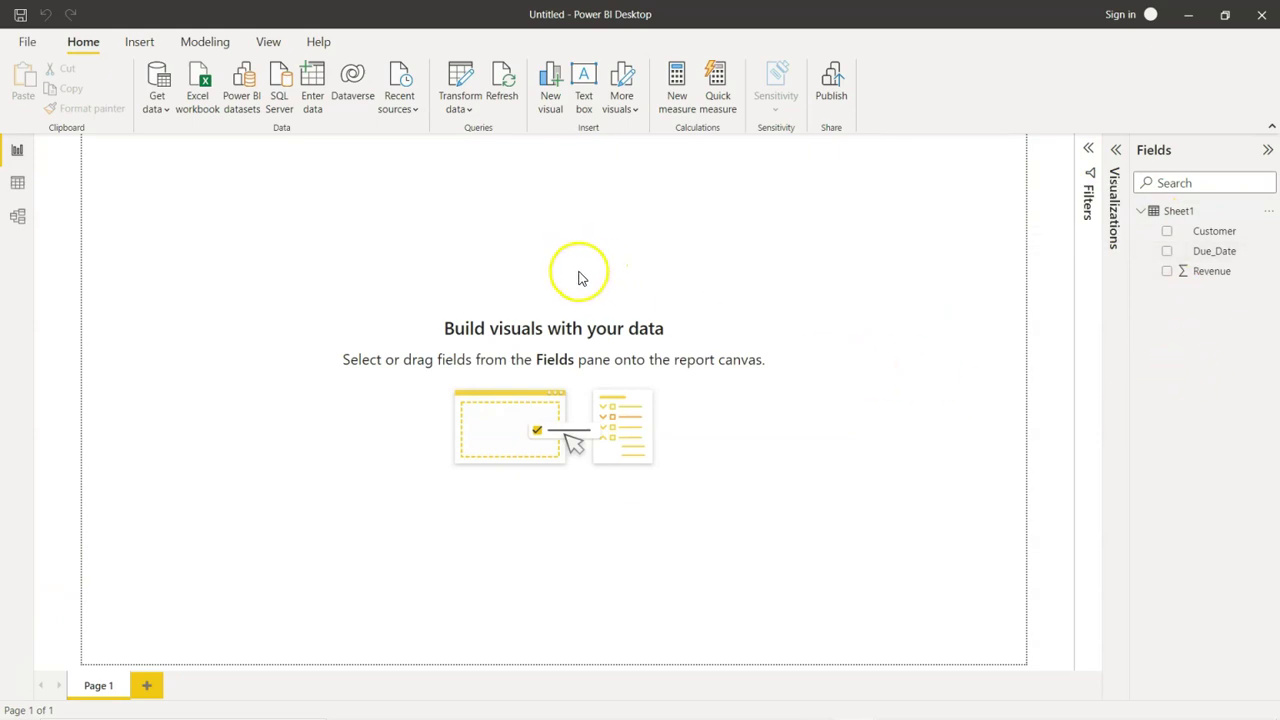
left_click(457, 110)
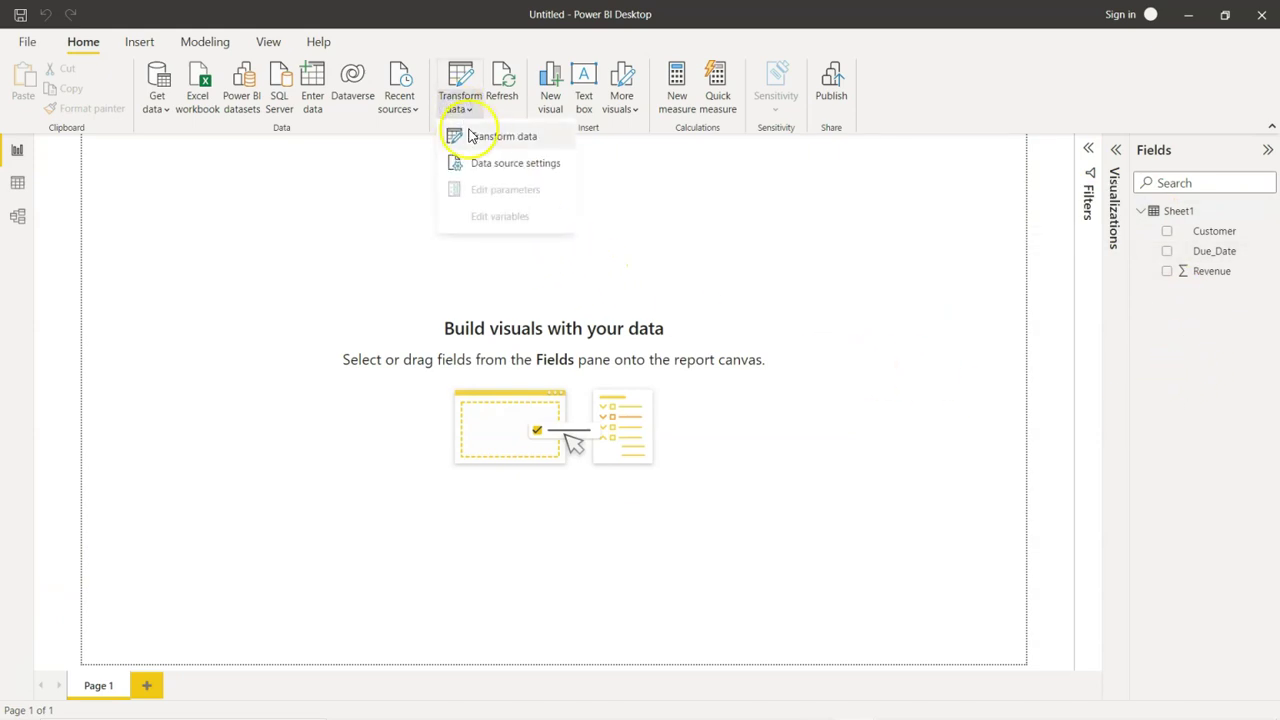
left_click(479, 142)
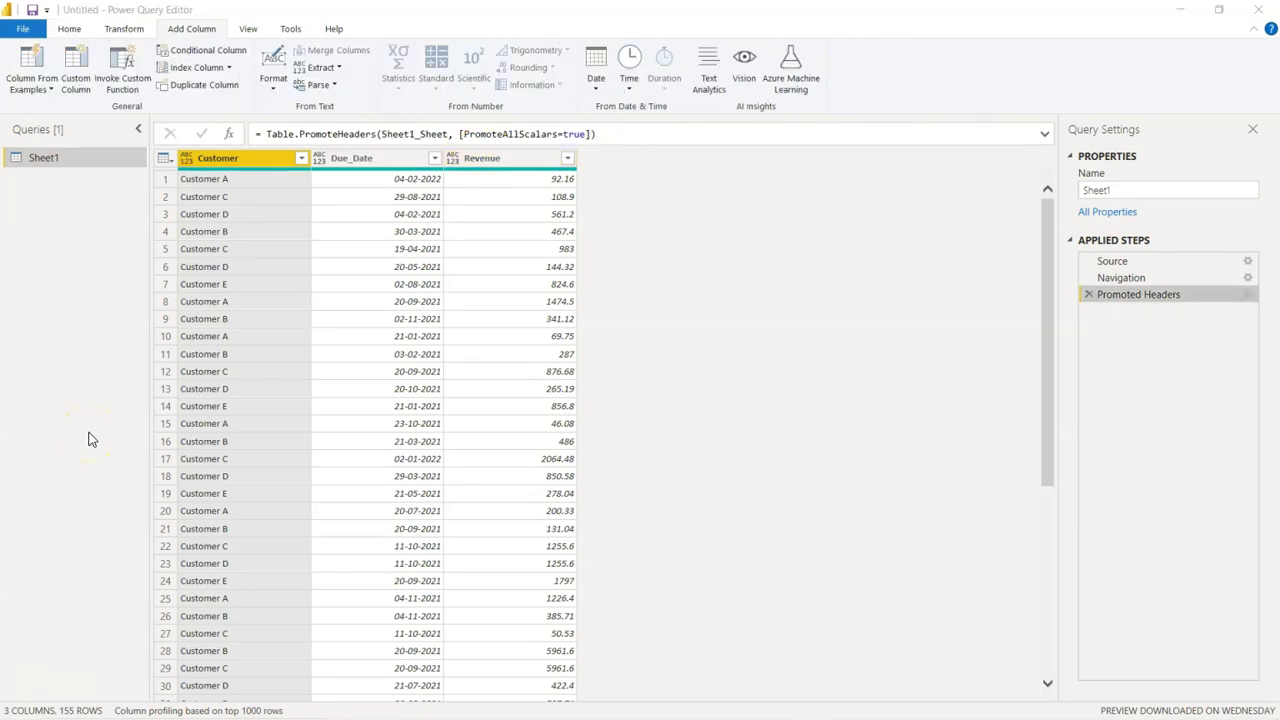
Step: Make Due_Date a Date column, add an Age column from it, and type Age as Whole Number
left_click(319, 162)
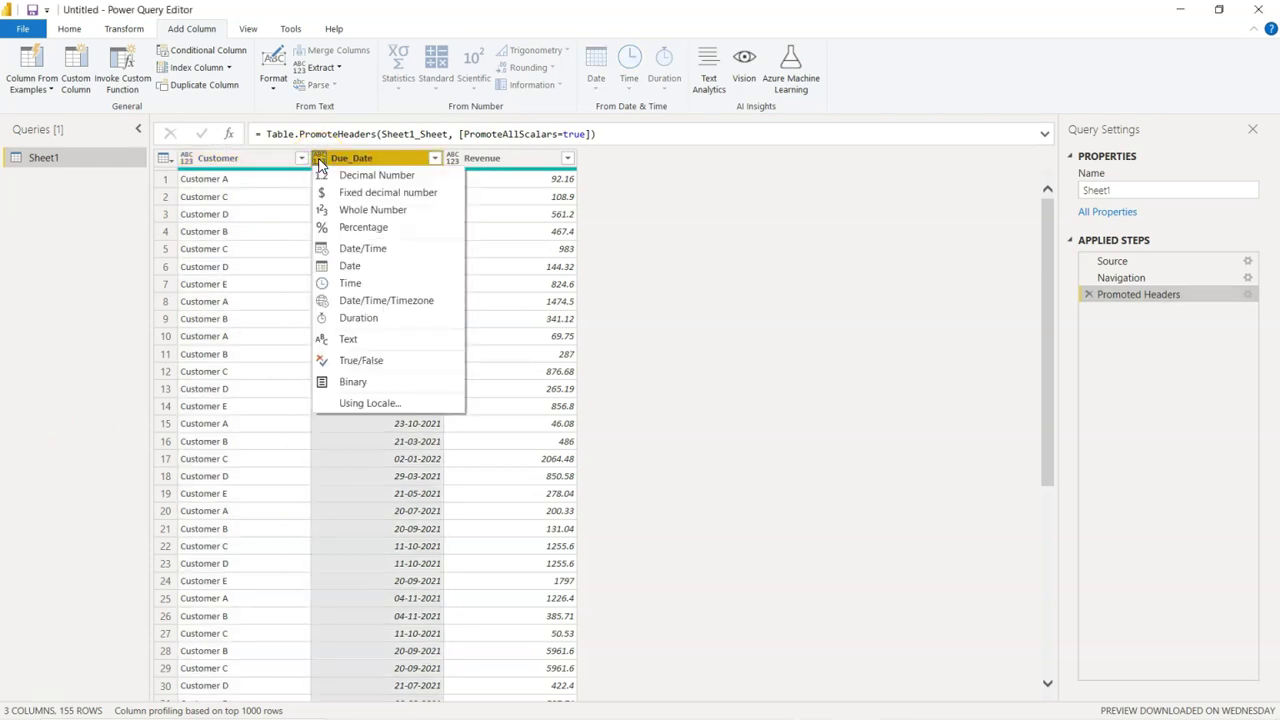
left_click(338, 266)
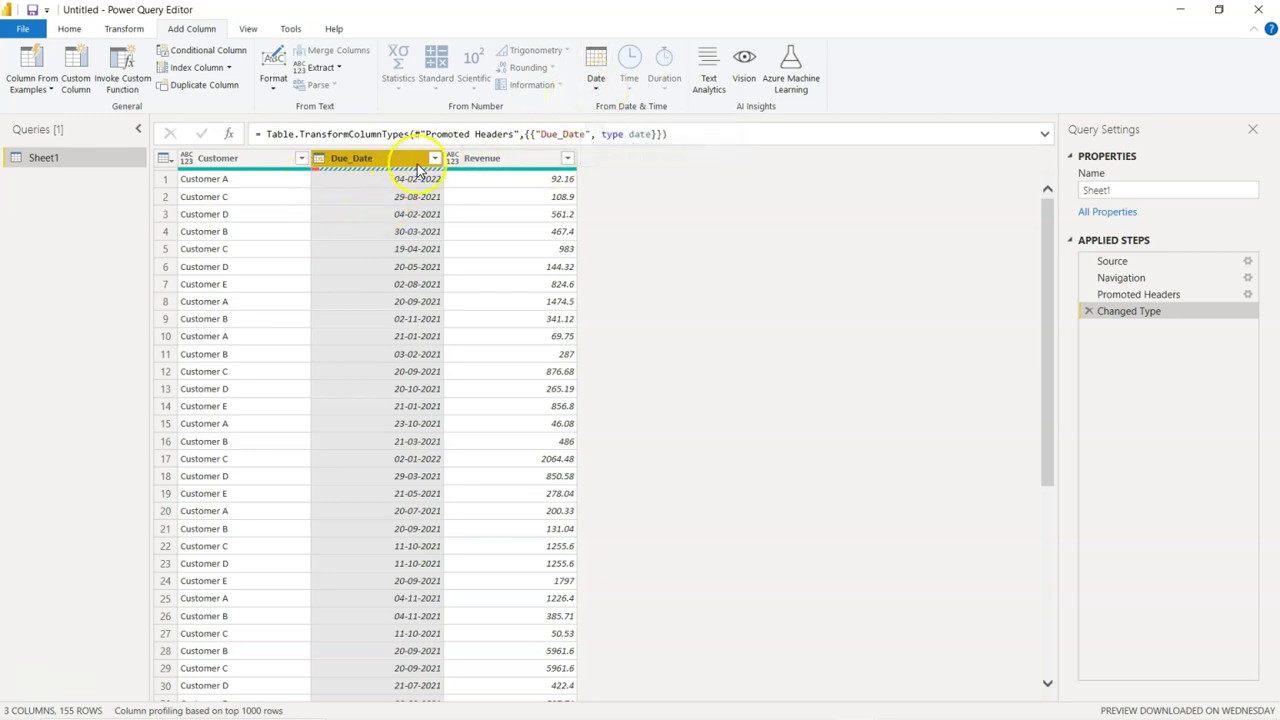
left_click(594, 90)
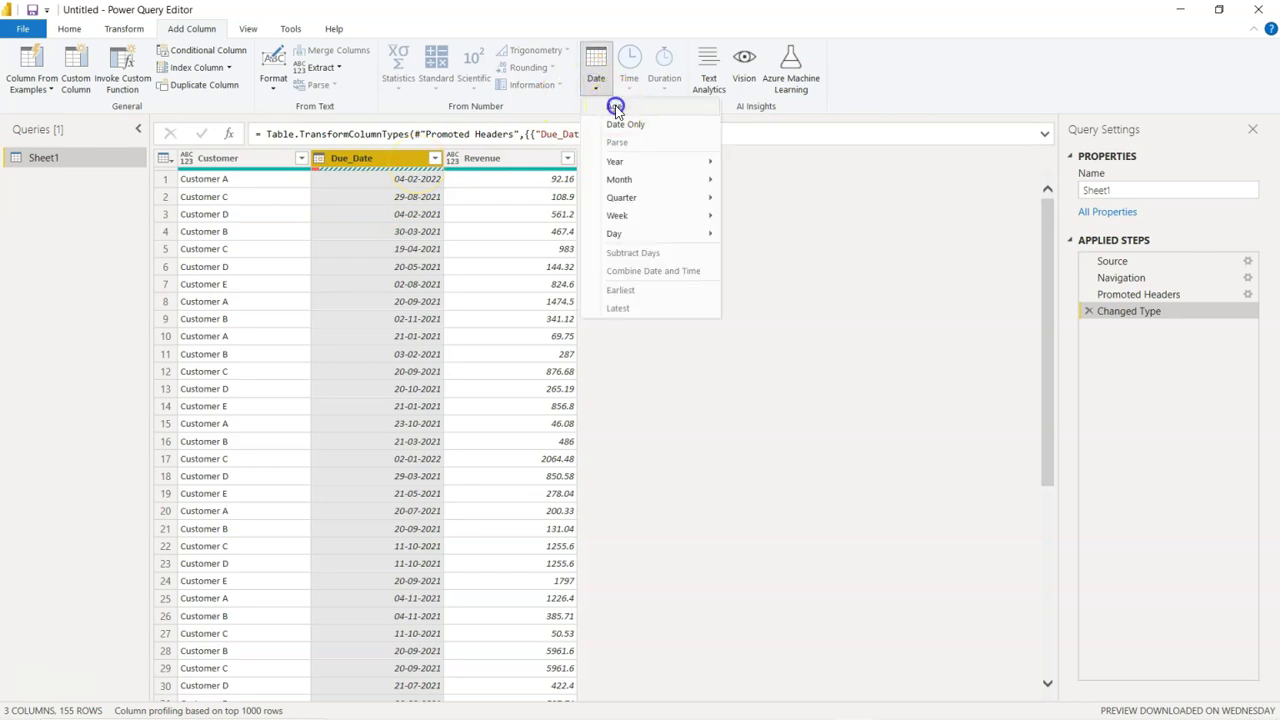
left_click(614, 106)
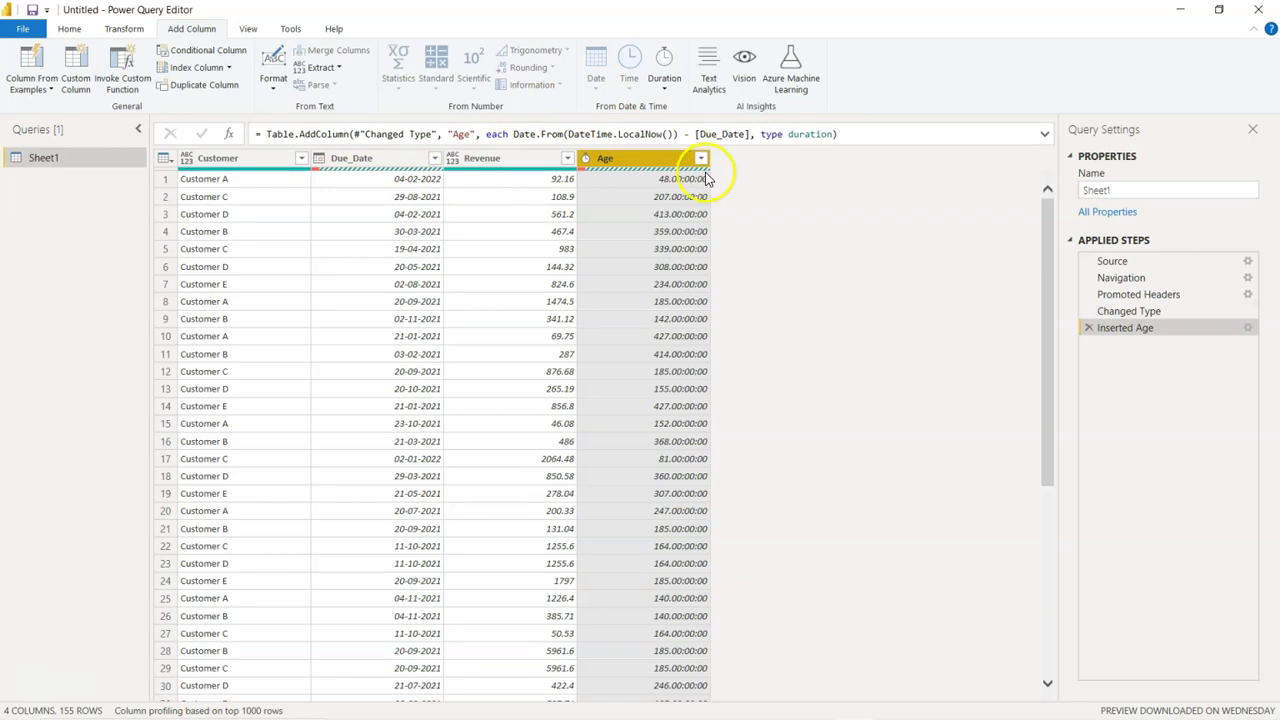
left_click(585, 159)
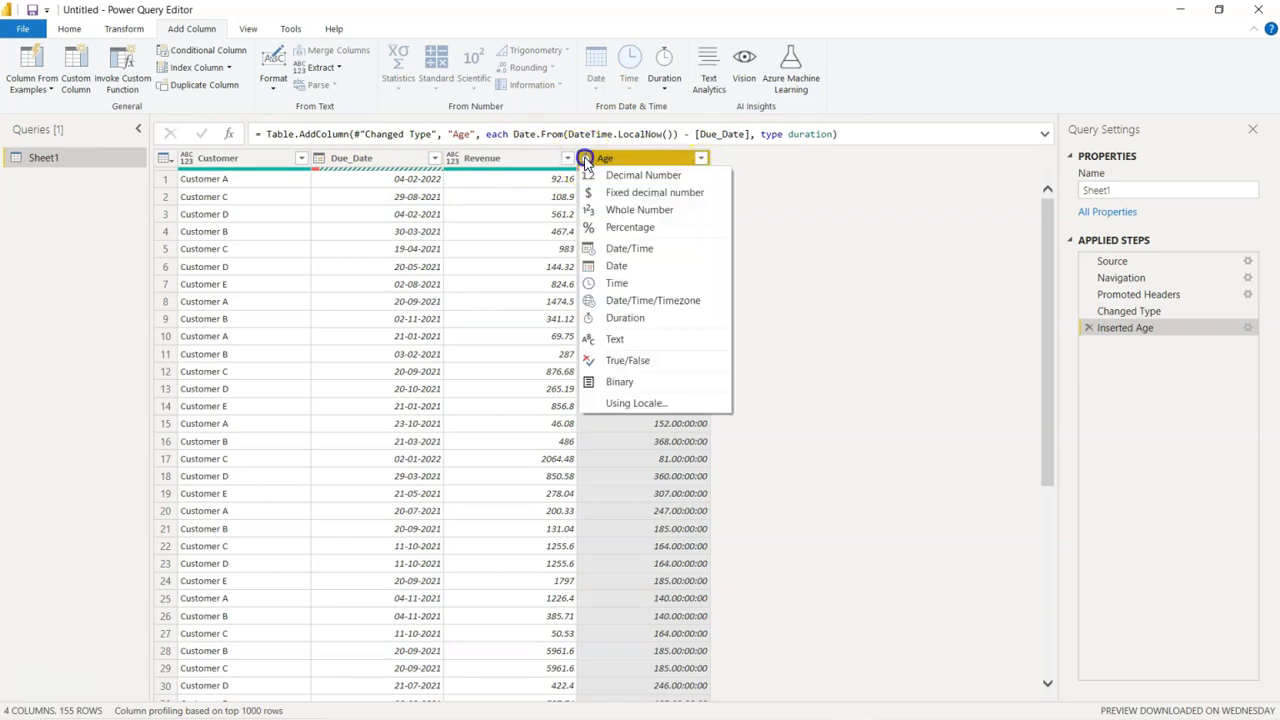
left_click(617, 214)
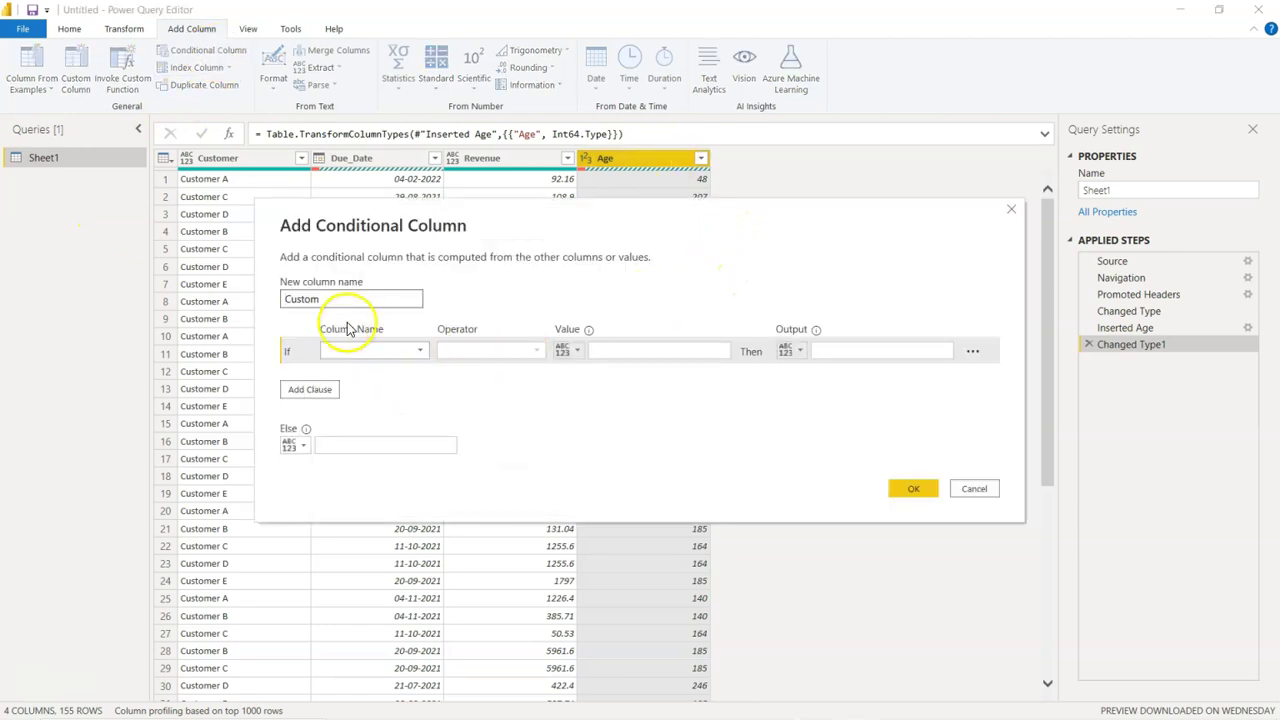
Step: Name the column Age Group with a first rule: Age ≤ 30 gives '< 30 days'
double_click(336, 297)
left_click(358, 358)
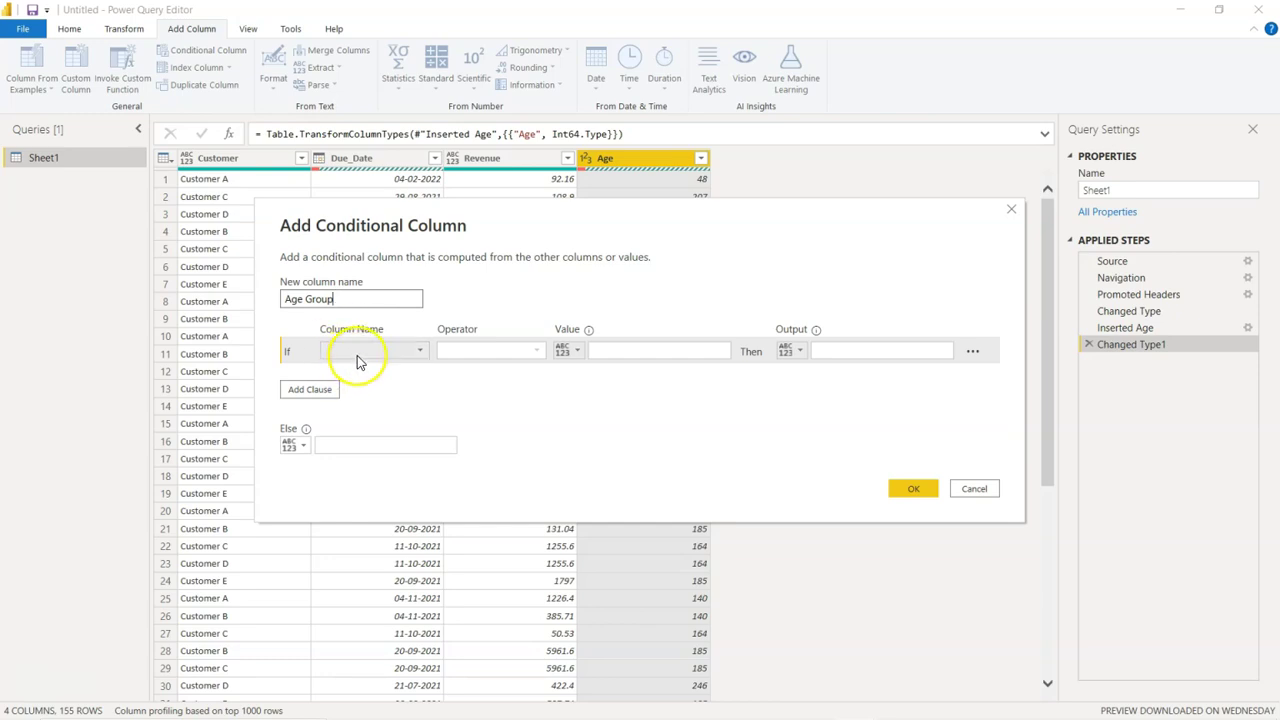
left_click(358, 352)
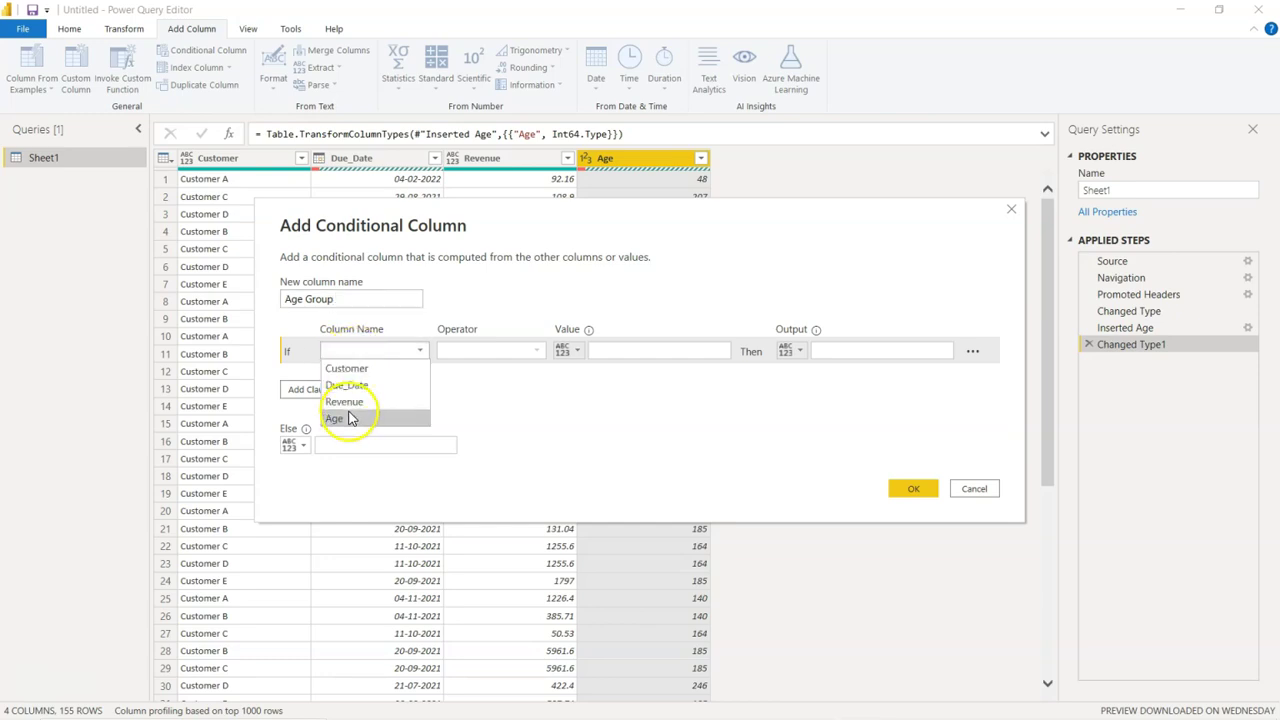
left_click(347, 417)
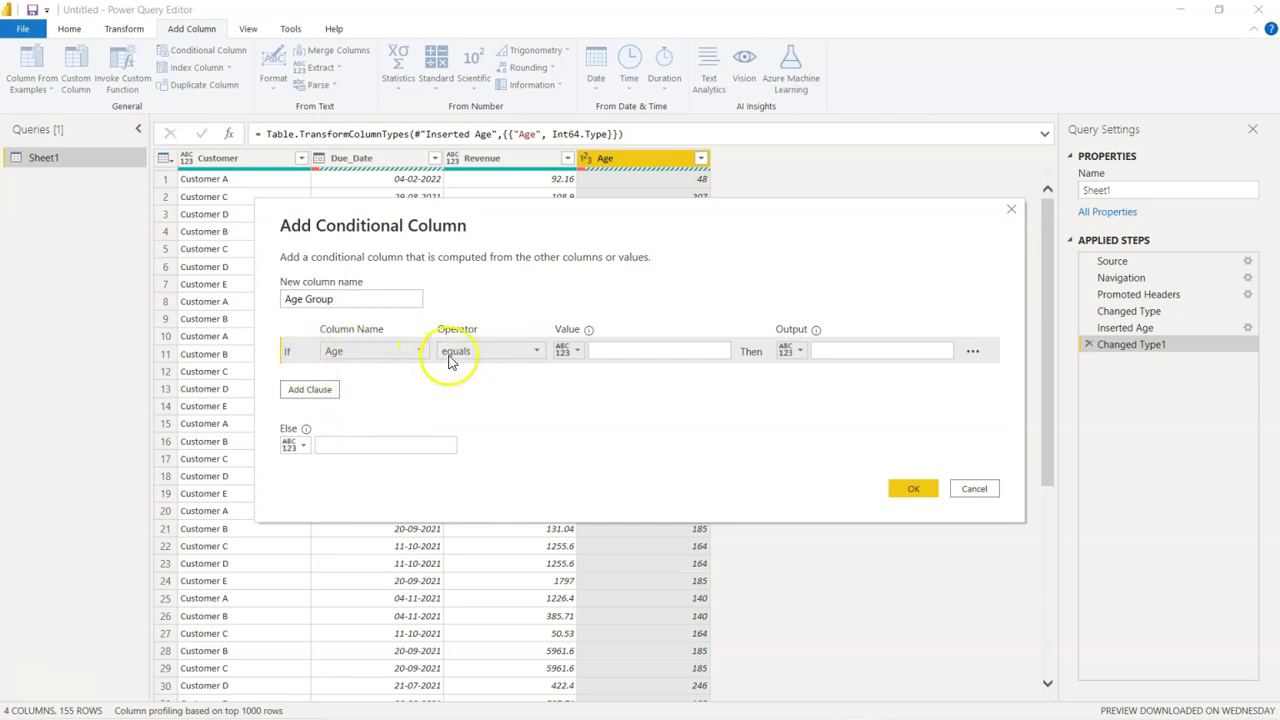
left_click(488, 352)
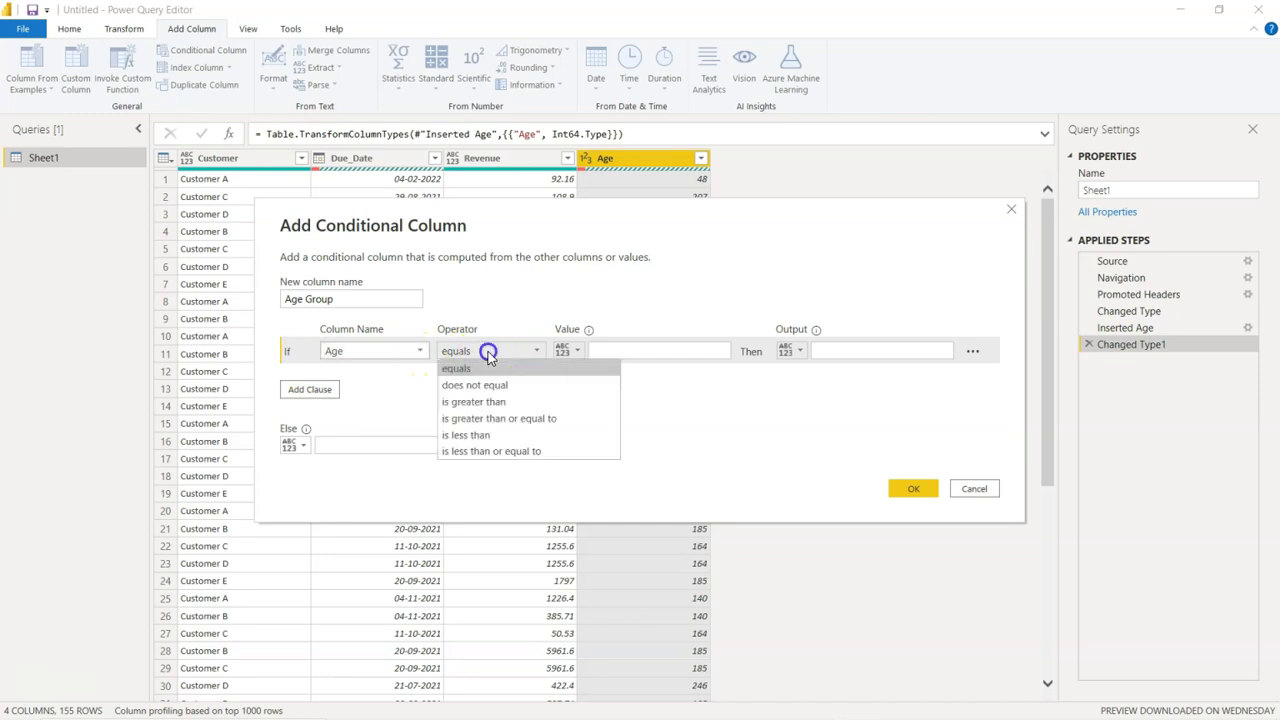
left_click(480, 450)
left_click(623, 350)
type("30")
left_click(826, 349)
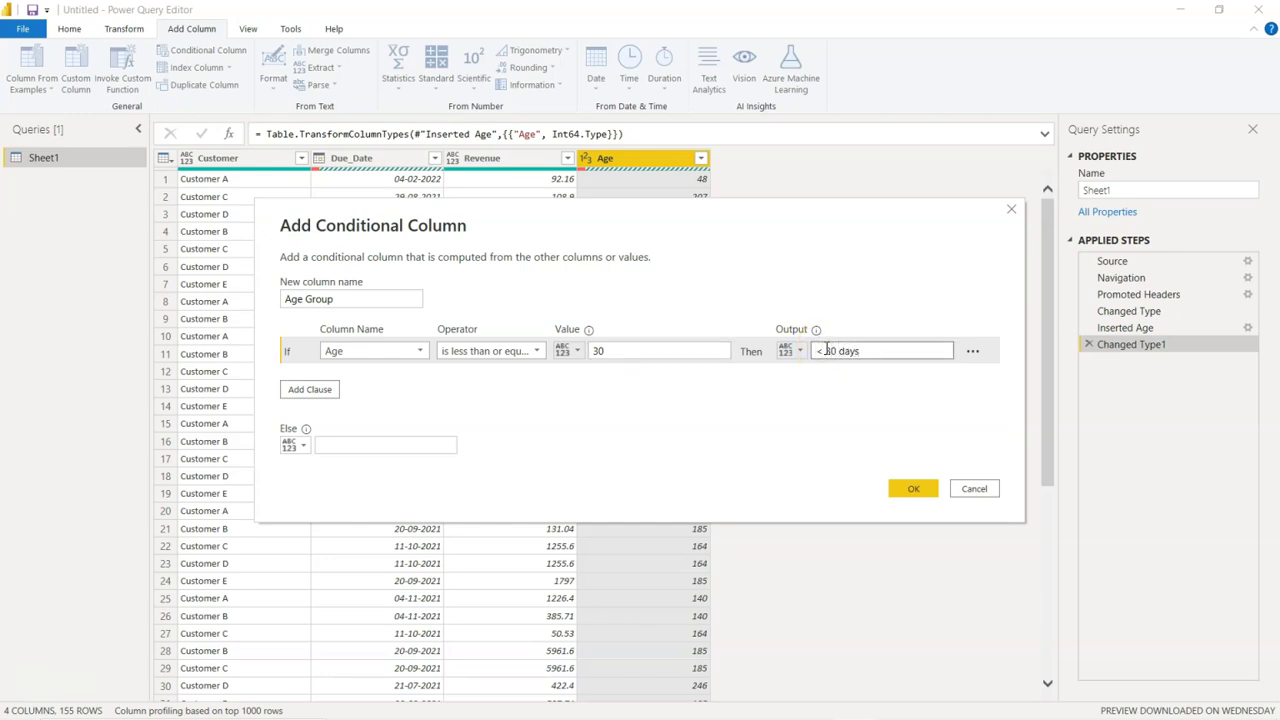
Step: Add a second rule: Age ≤ 60 gives '31 to 60 days'
left_click(310, 389)
left_click(343, 376)
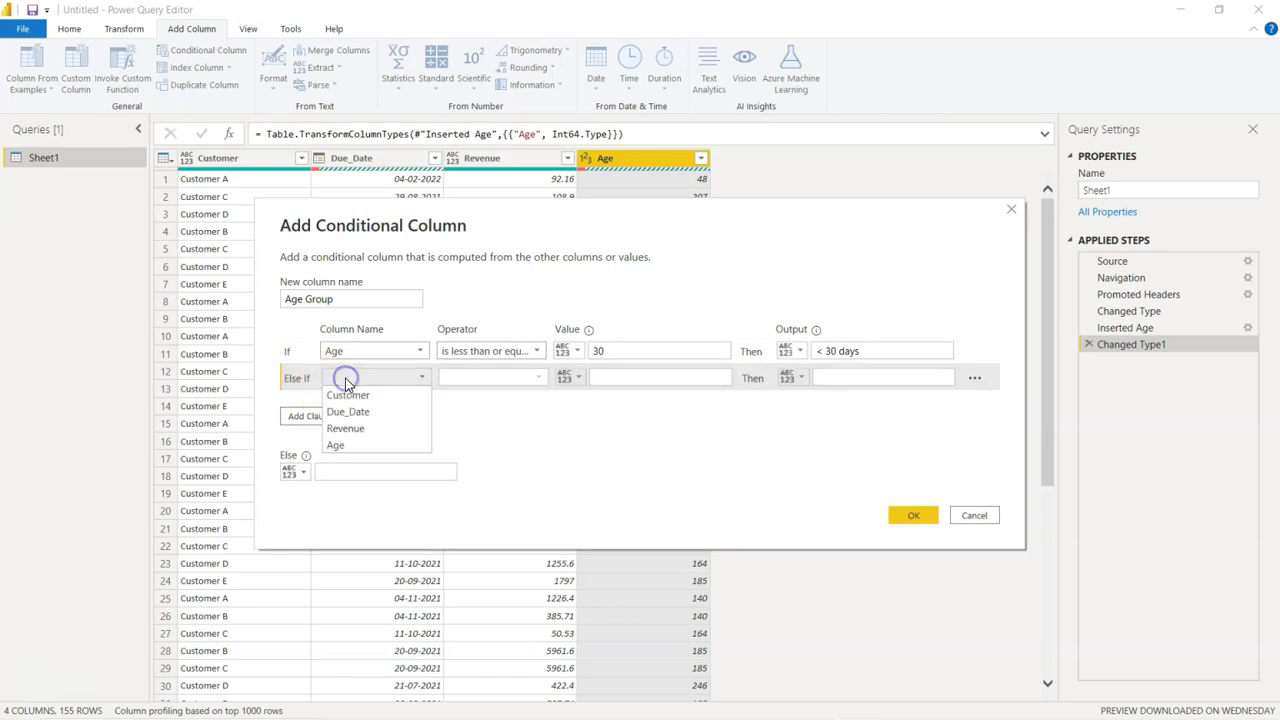
left_click(344, 444)
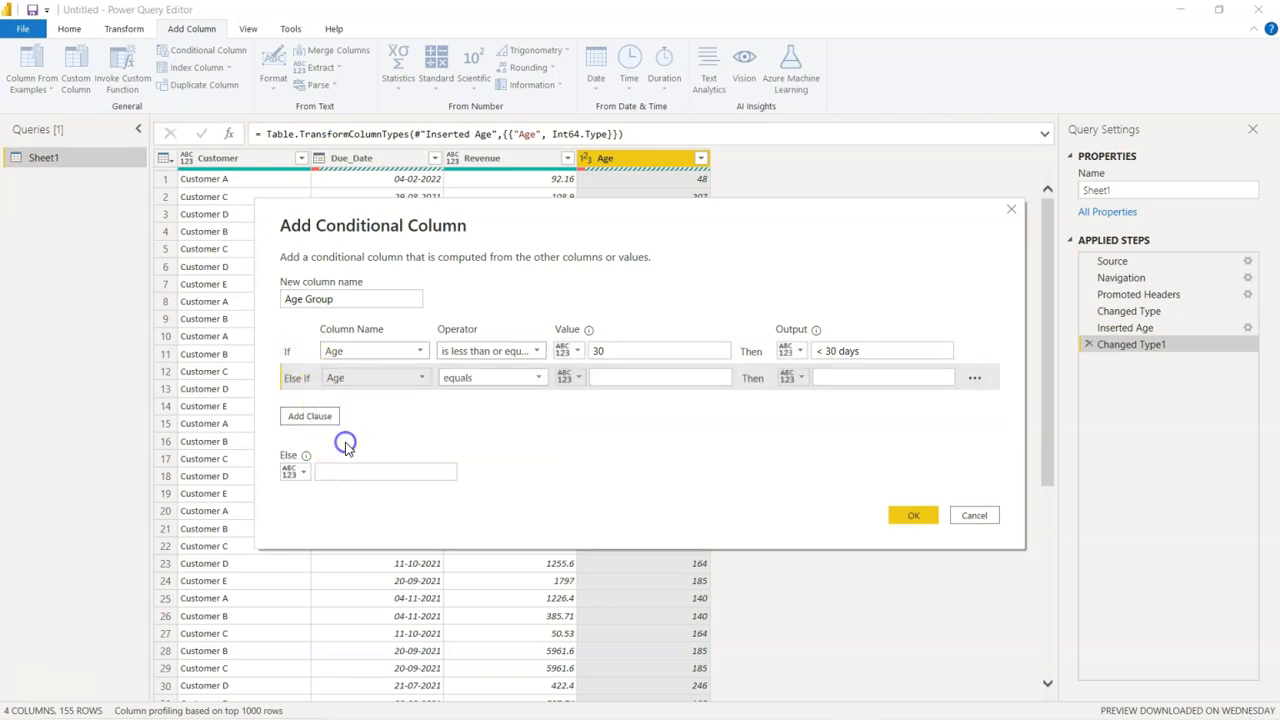
left_click(494, 379)
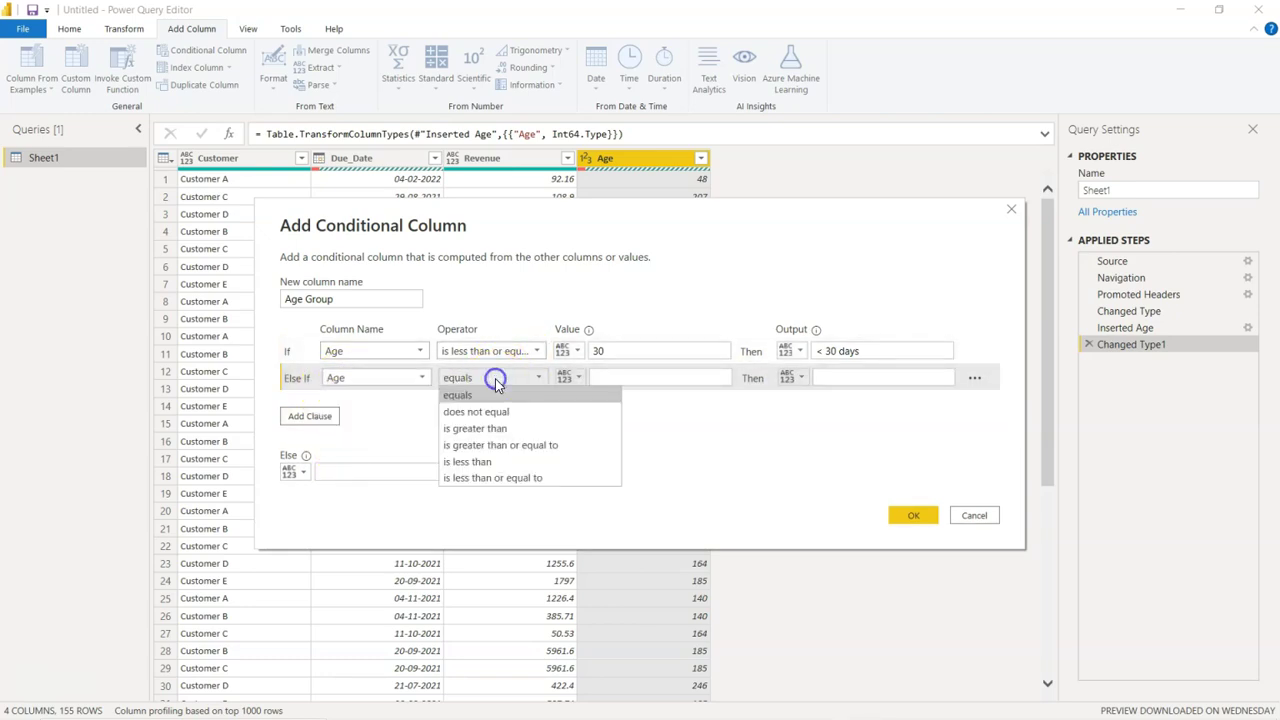
left_click(497, 478)
left_click(600, 378)
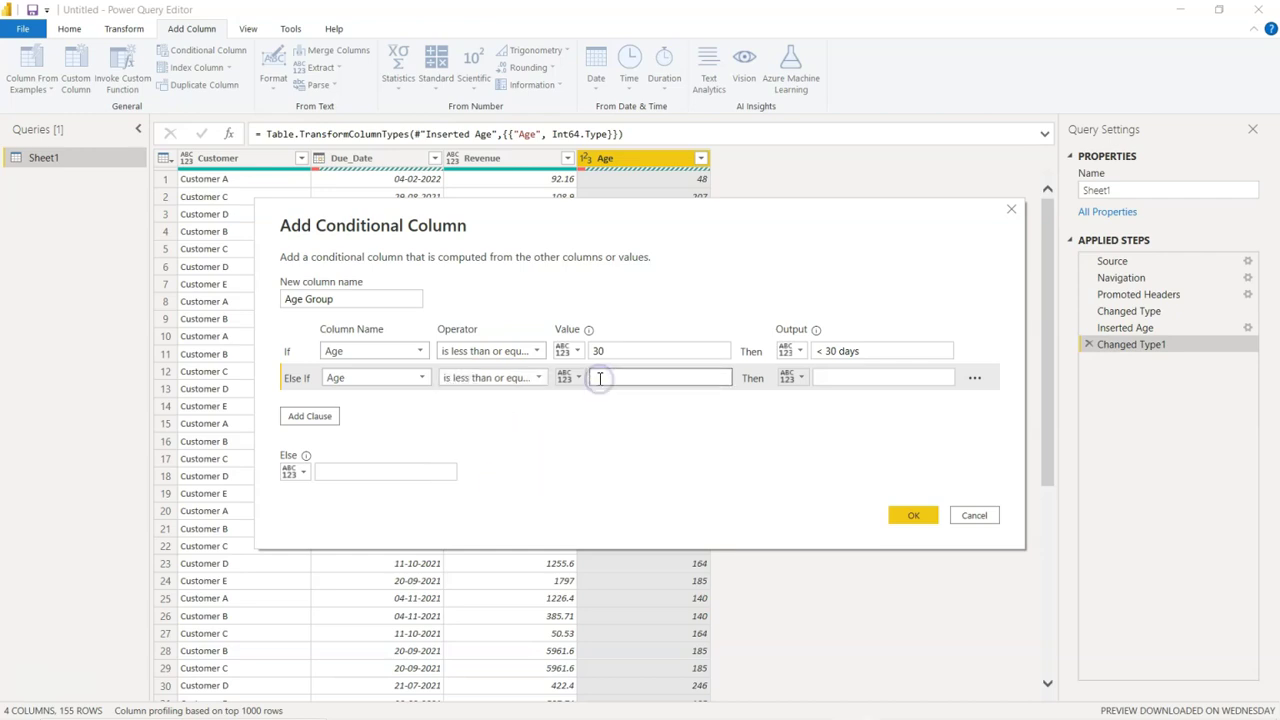
type("60")
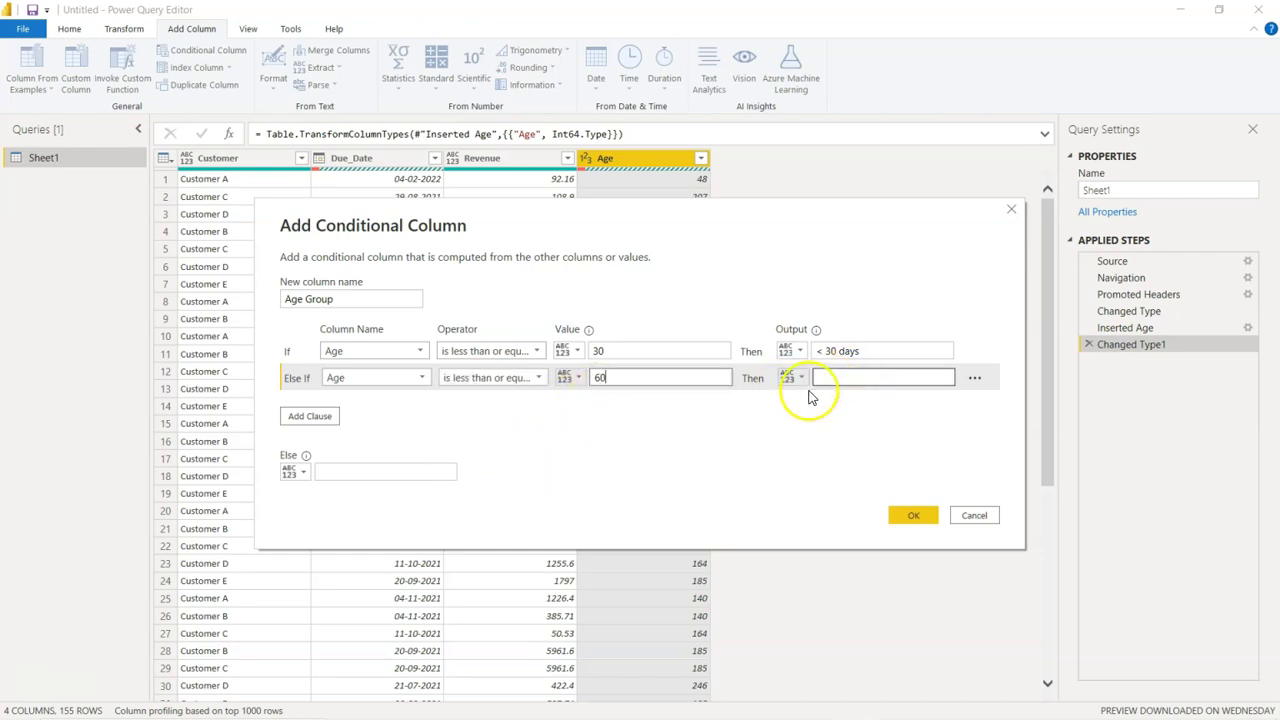
left_click(870, 376)
type("31 to 60 days")
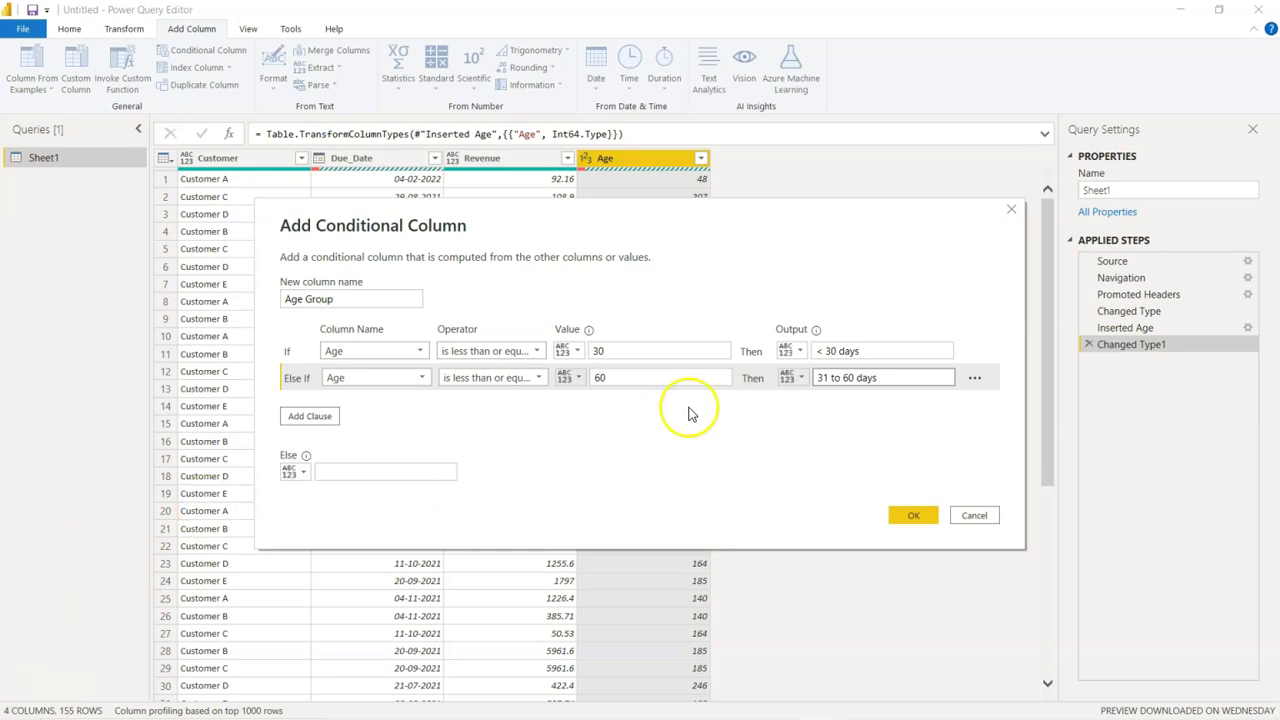
left_click(636, 378)
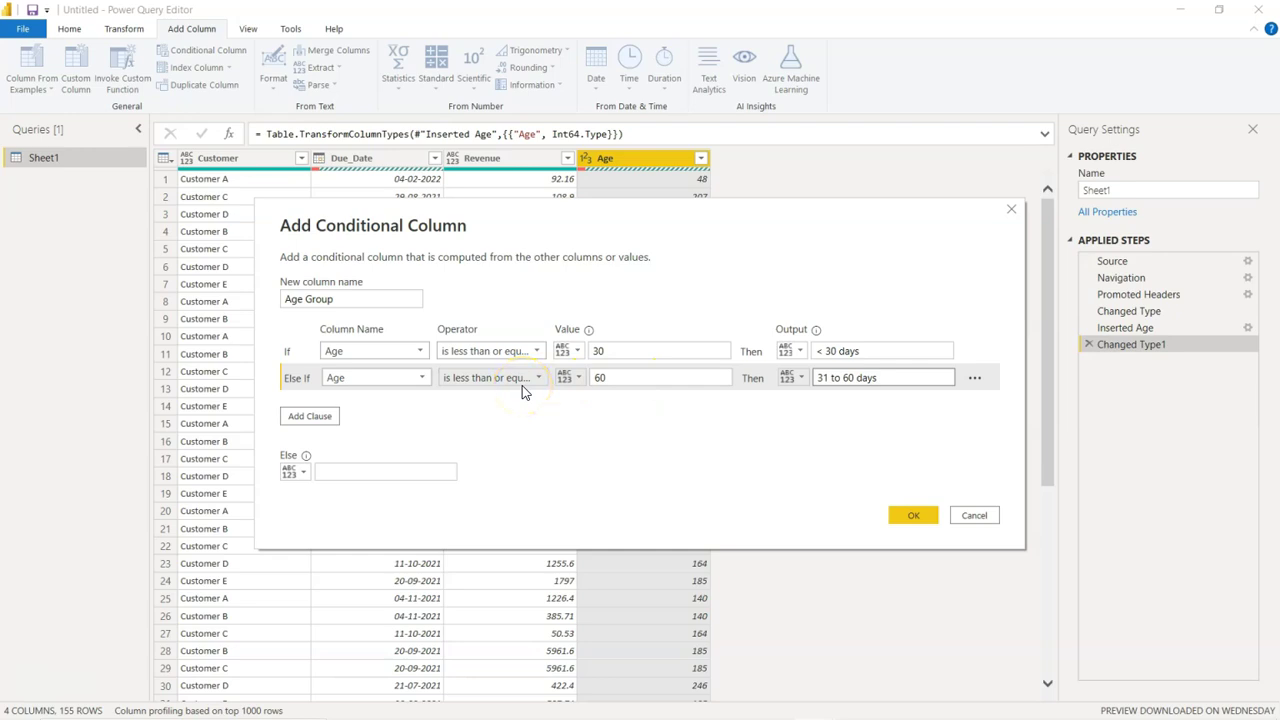
left_click(614, 384)
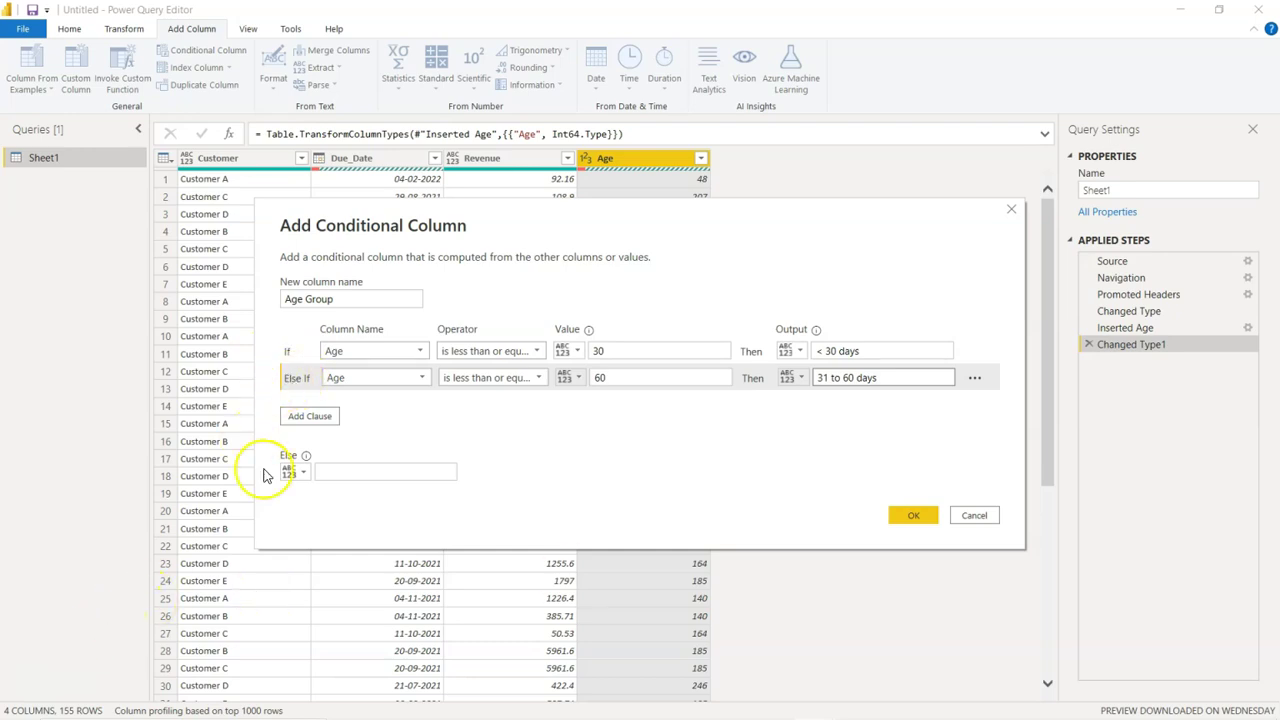
Step: Add Age ≤ 90 and Age ≤ 120 rules, the latter labelled '91 to 120 days'
left_click(305, 418)
left_click(357, 403)
left_click(343, 471)
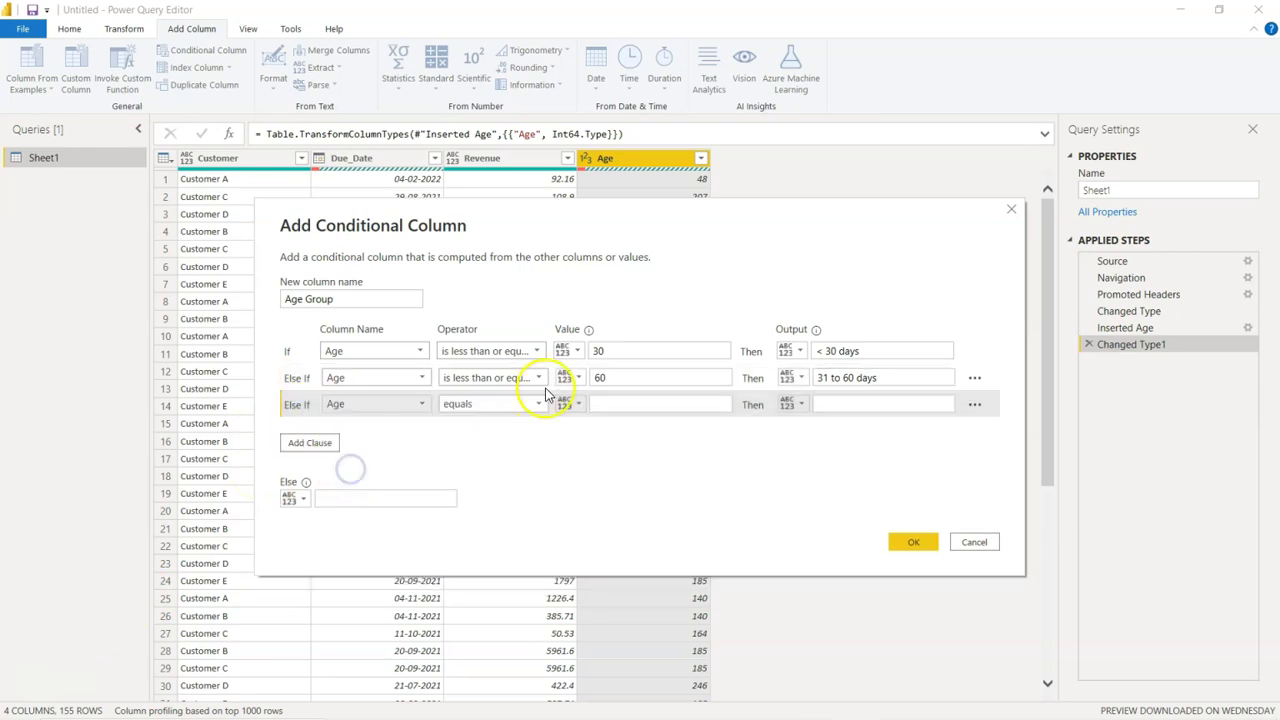
left_click(521, 404)
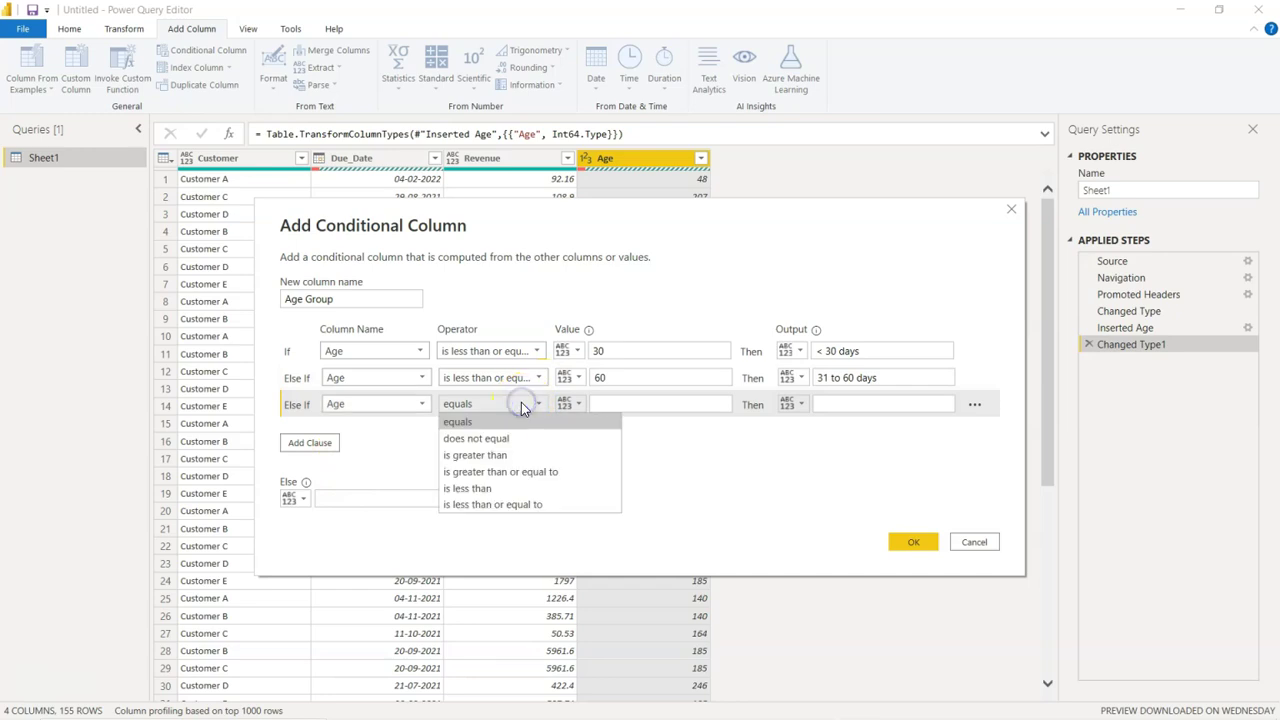
left_click(511, 506)
left_click(611, 404)
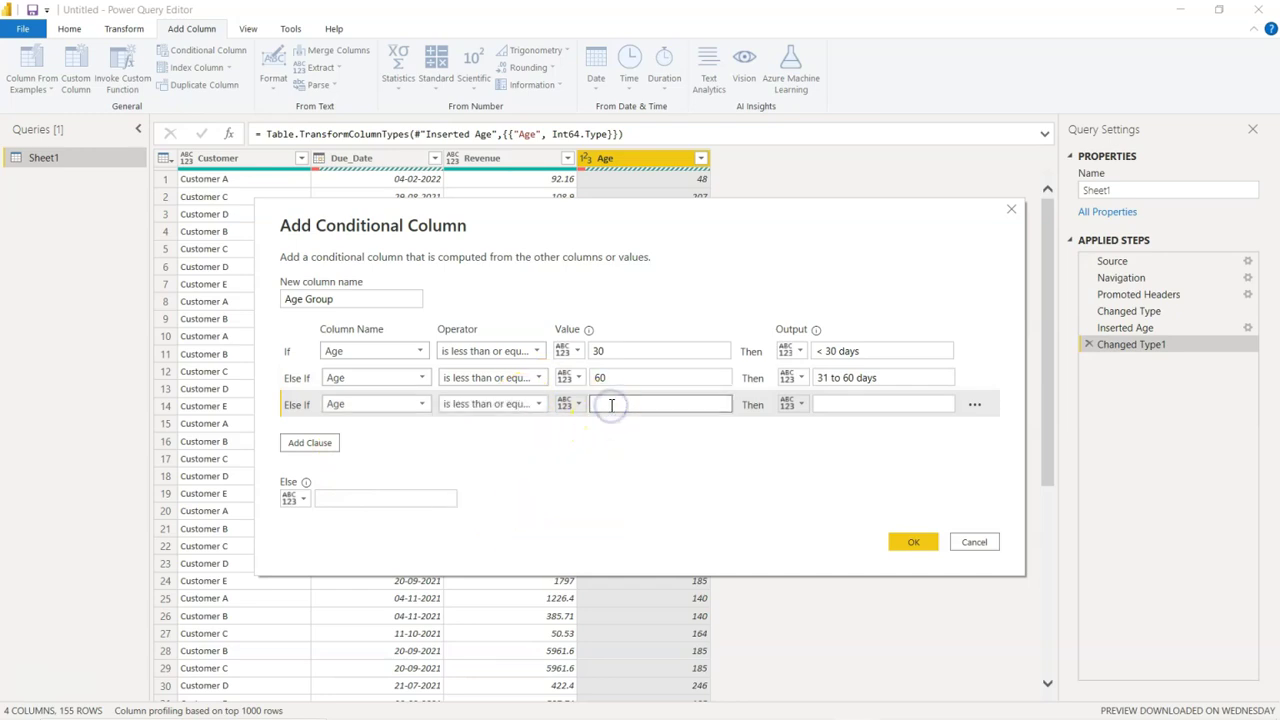
left_click(876, 405)
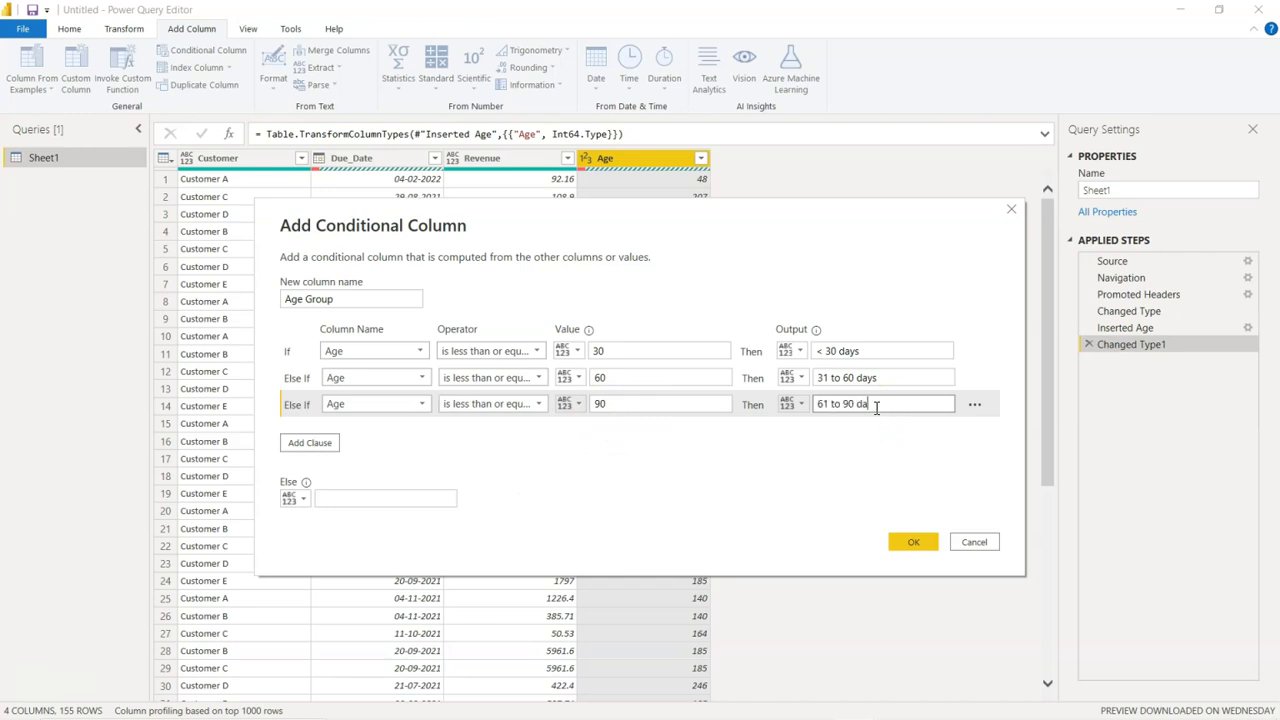
left_click(310, 442)
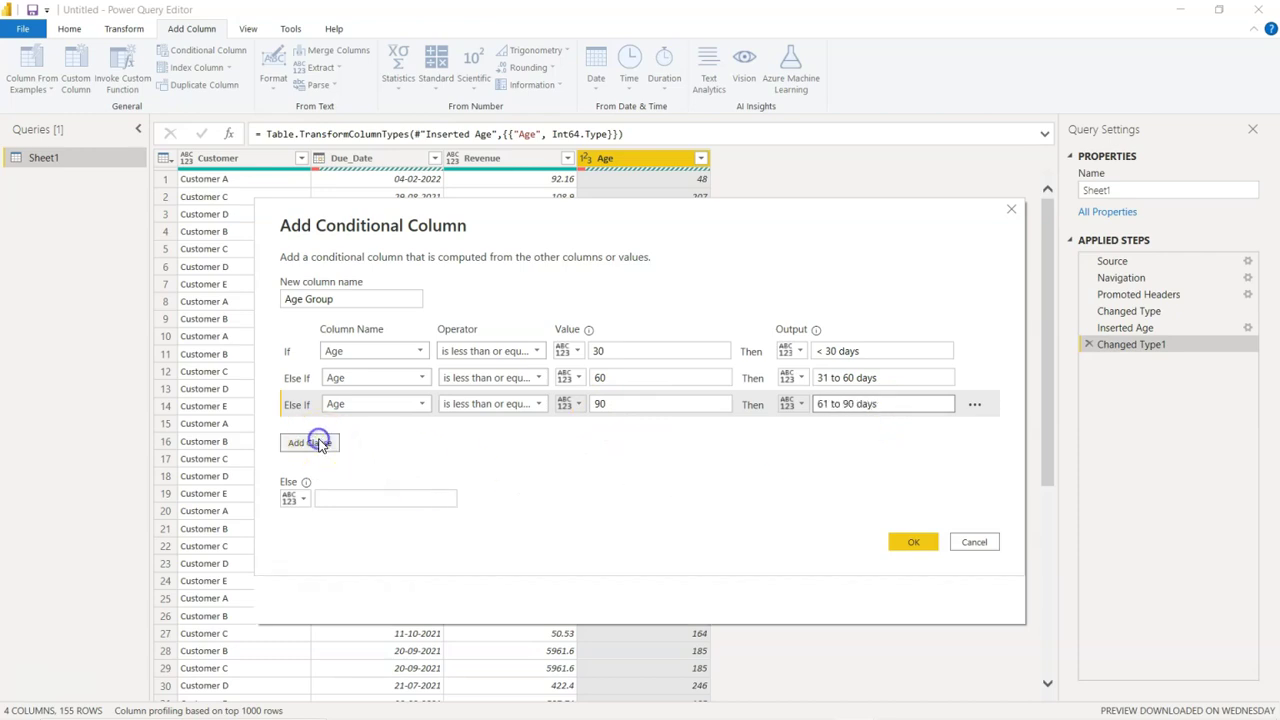
left_click(352, 432)
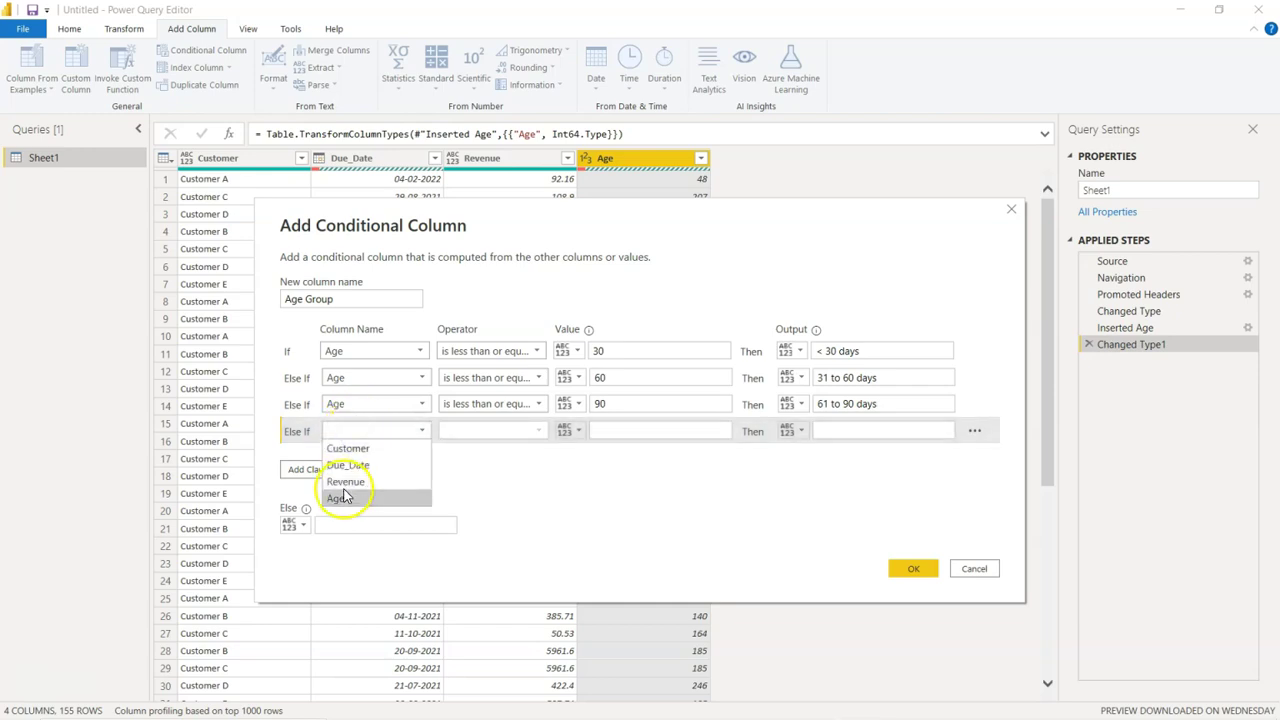
left_click(341, 494)
left_click(491, 431)
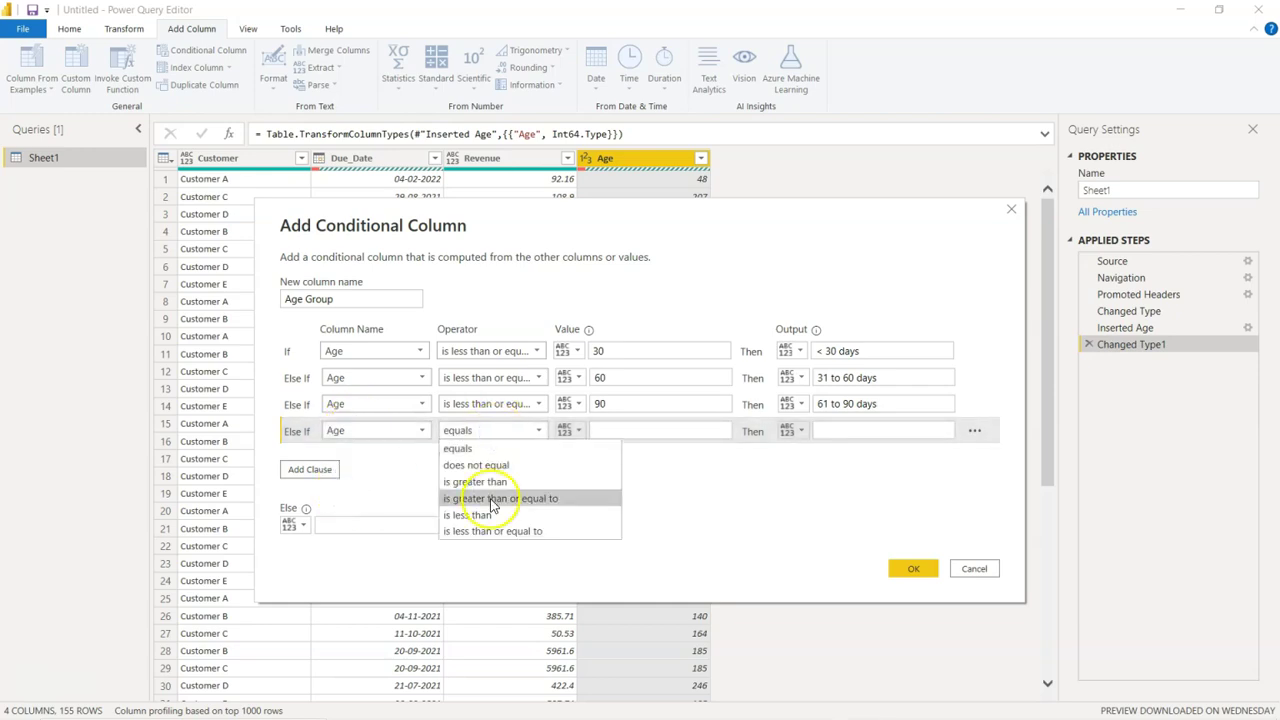
left_click(494, 531)
left_click(623, 426)
type("120")
left_click(836, 430)
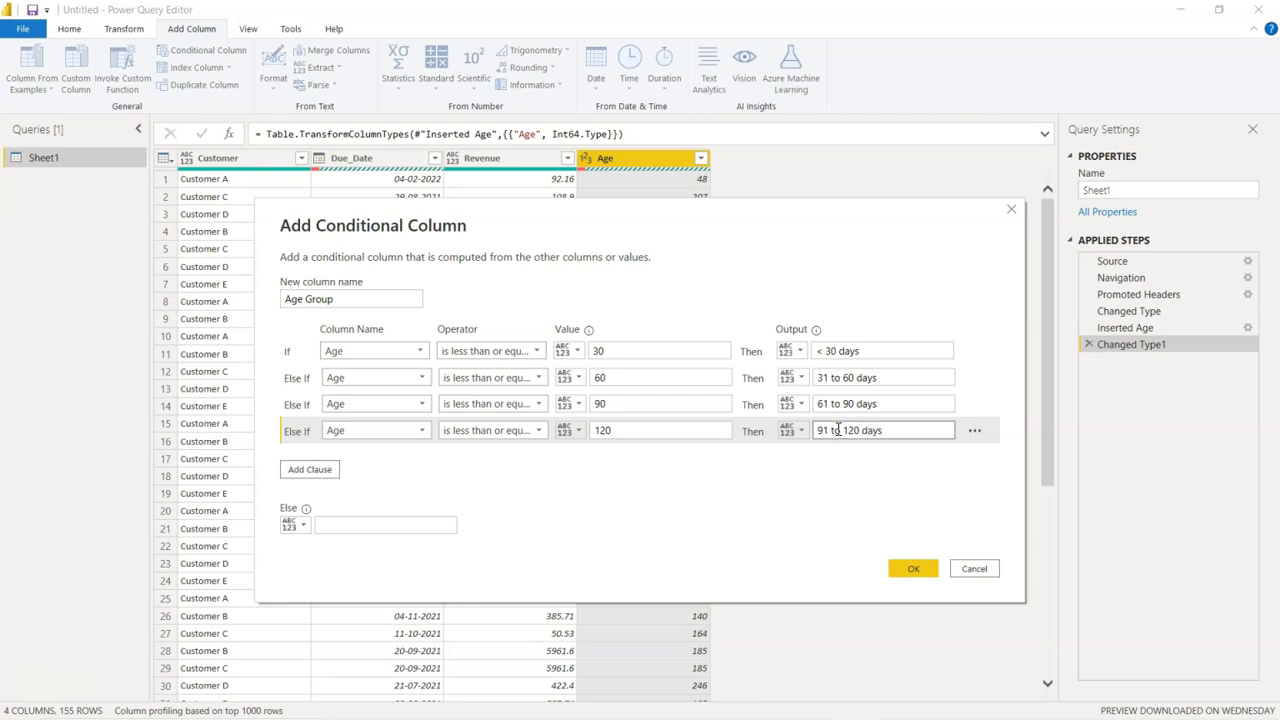
Step: Add Age ≤ 180 ('121 to 180 days') and Age ≤ 365 ('181 to 365 days') rules
left_click(316, 469)
left_click(356, 456)
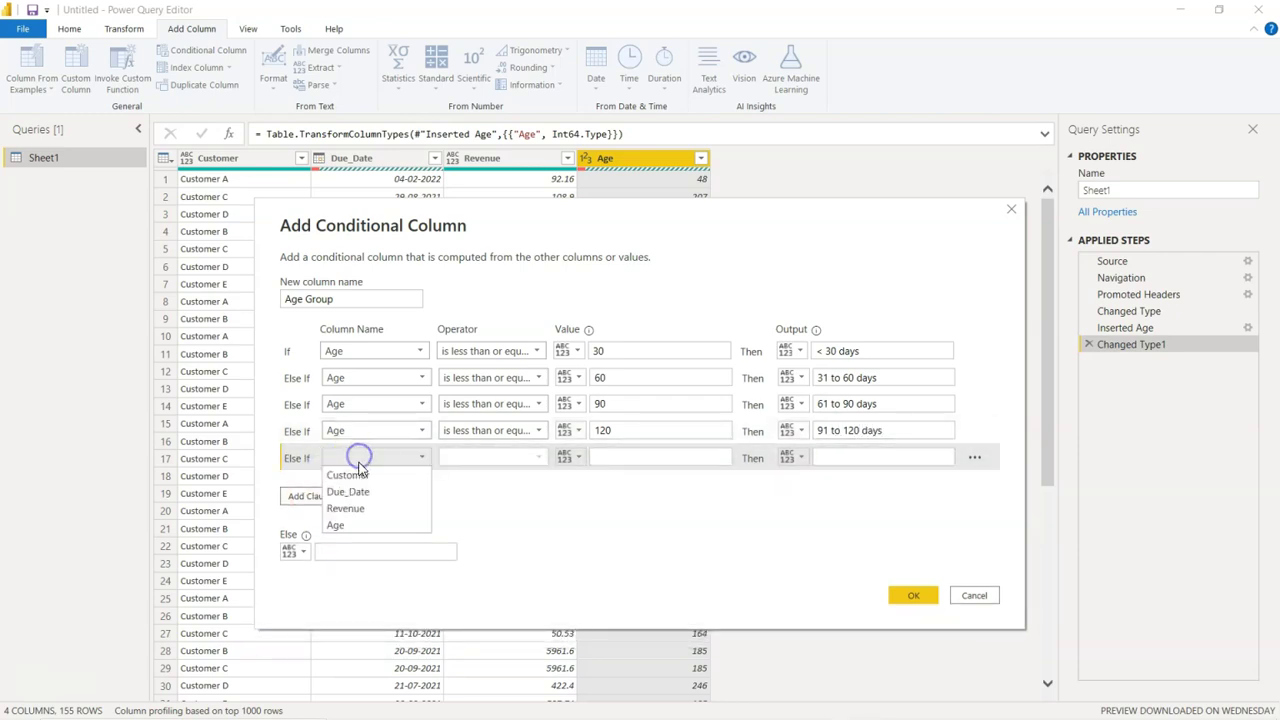
left_click(348, 522)
left_click(487, 462)
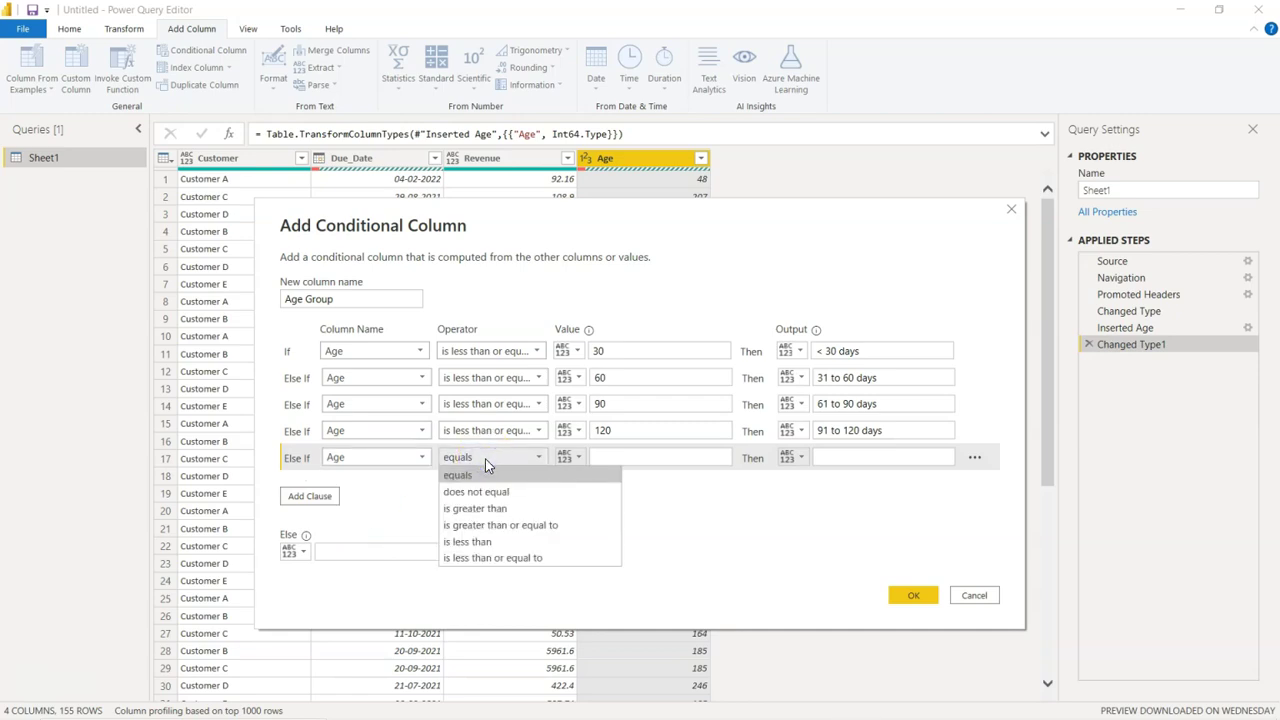
left_click(492, 557)
left_click(619, 455)
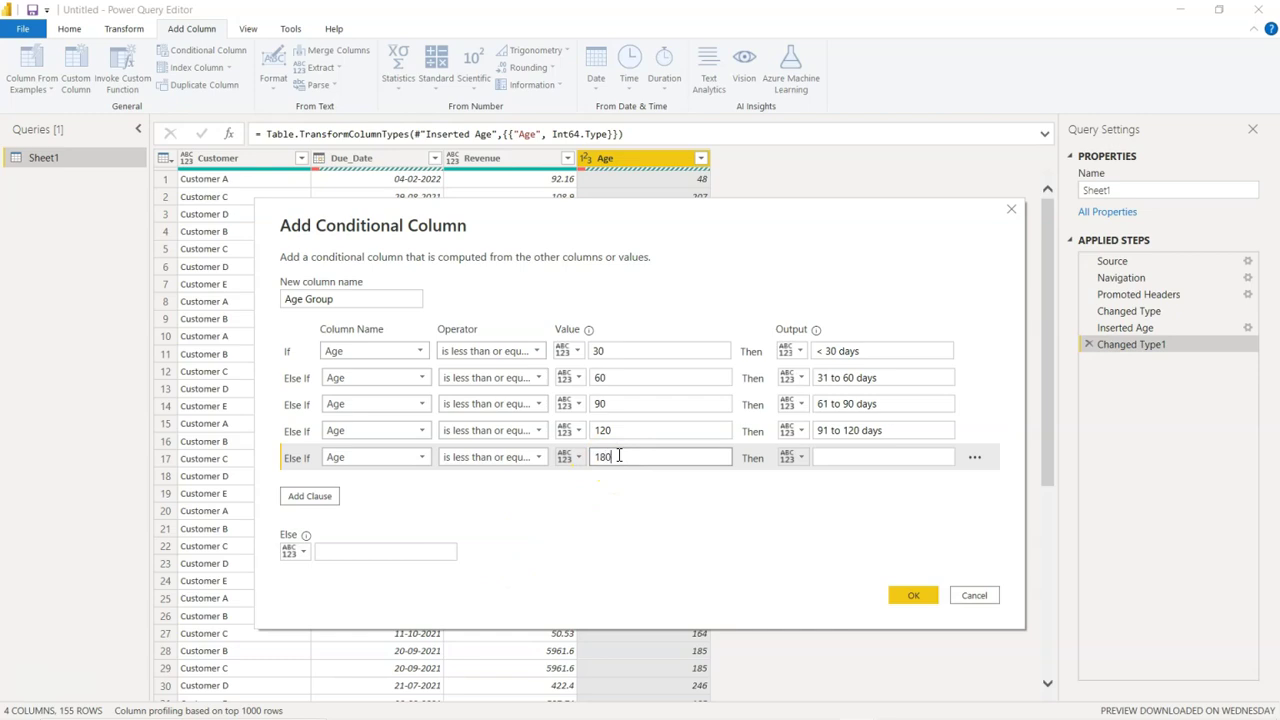
key("Tab")
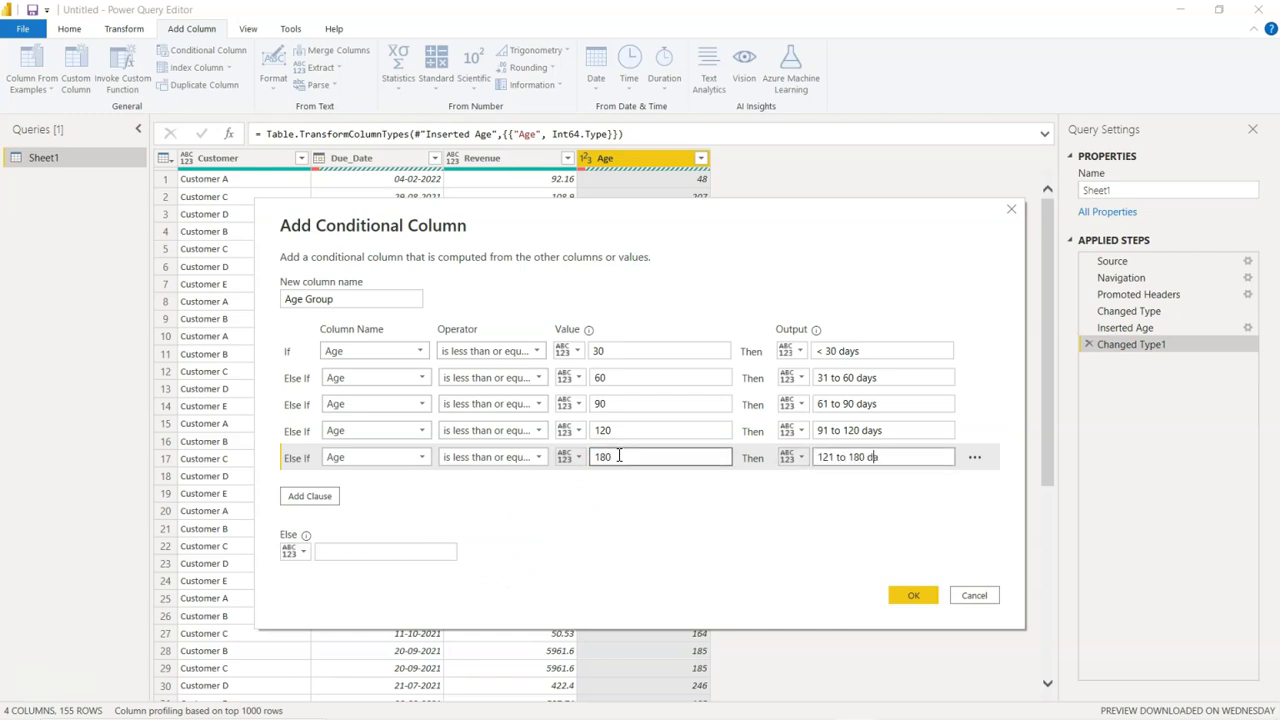
left_click(310, 496)
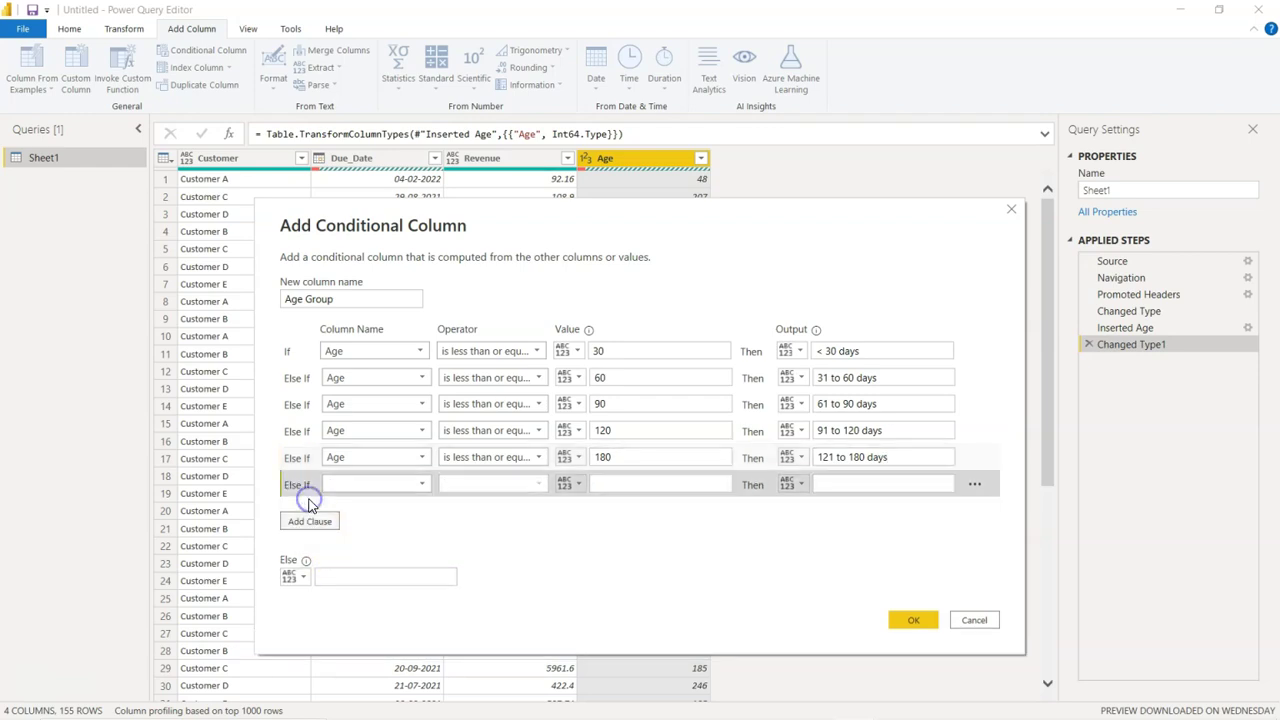
left_click(337, 490)
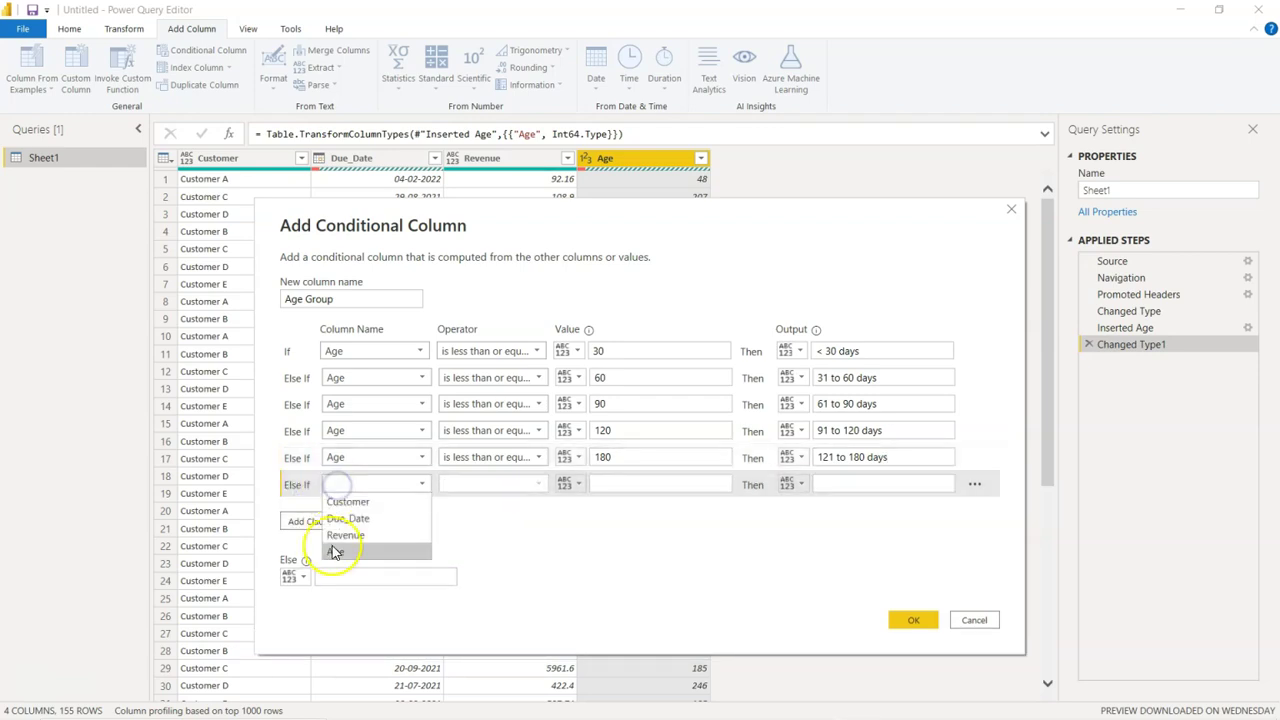
left_click(337, 551)
left_click(505, 485)
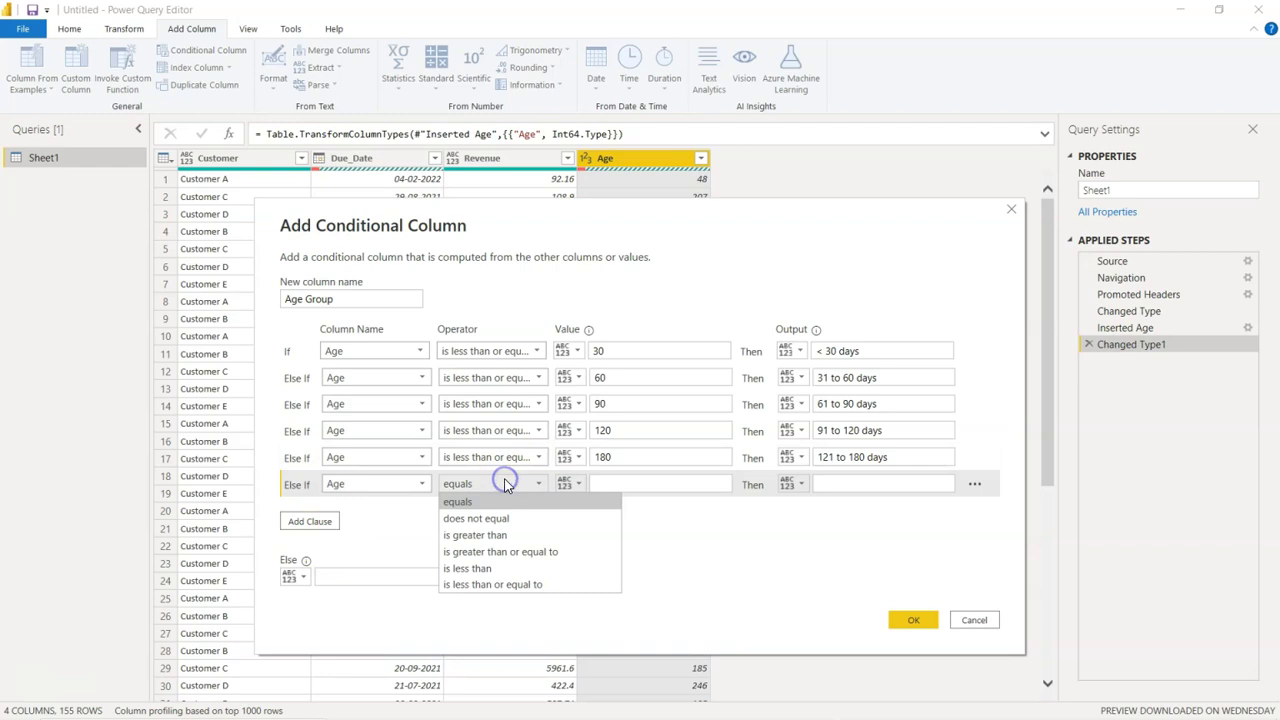
left_click(486, 585)
left_click(643, 484)
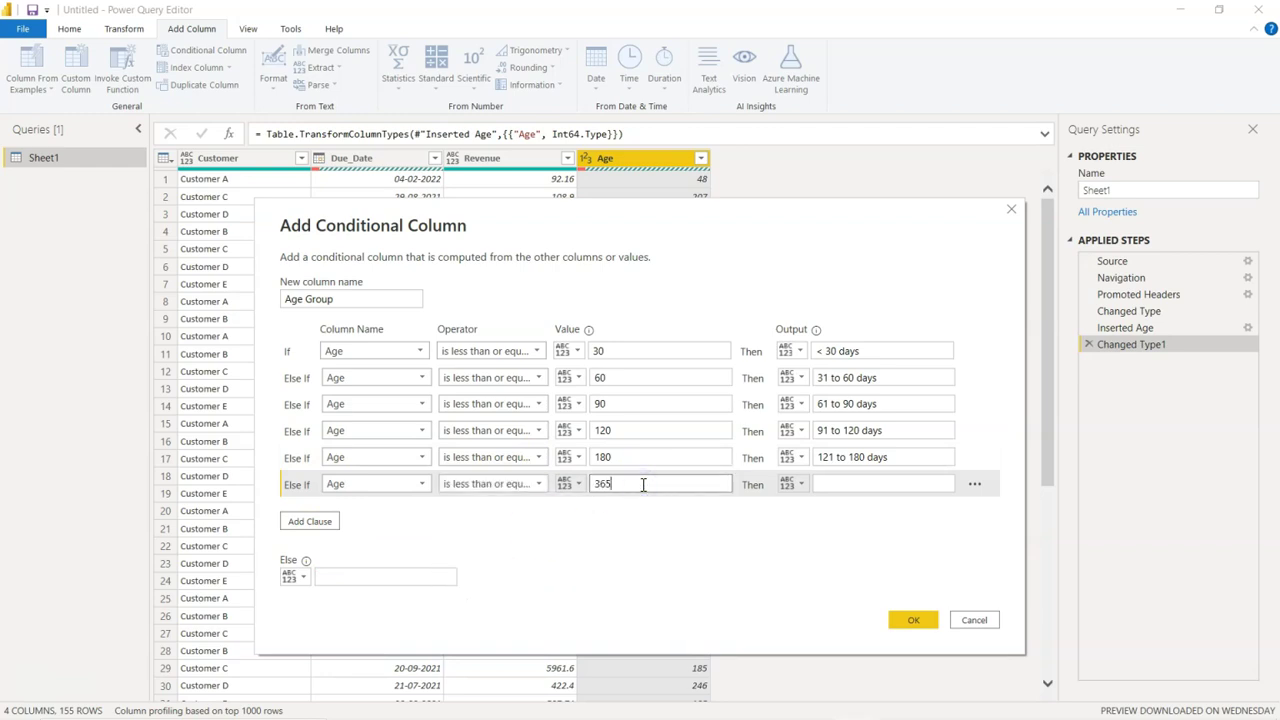
key("Tab")
key("Tab")
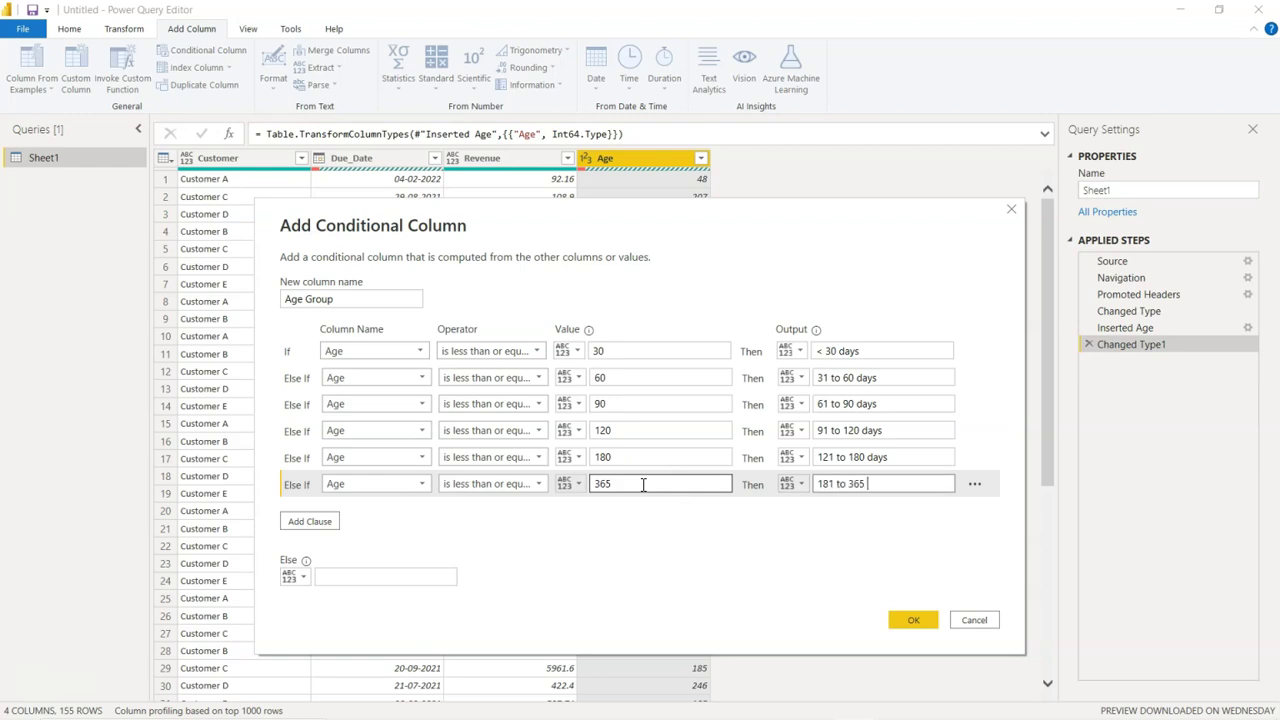
Step: Add a final rule: Age greater than 365 gives '> 1 year'
left_click(310, 524)
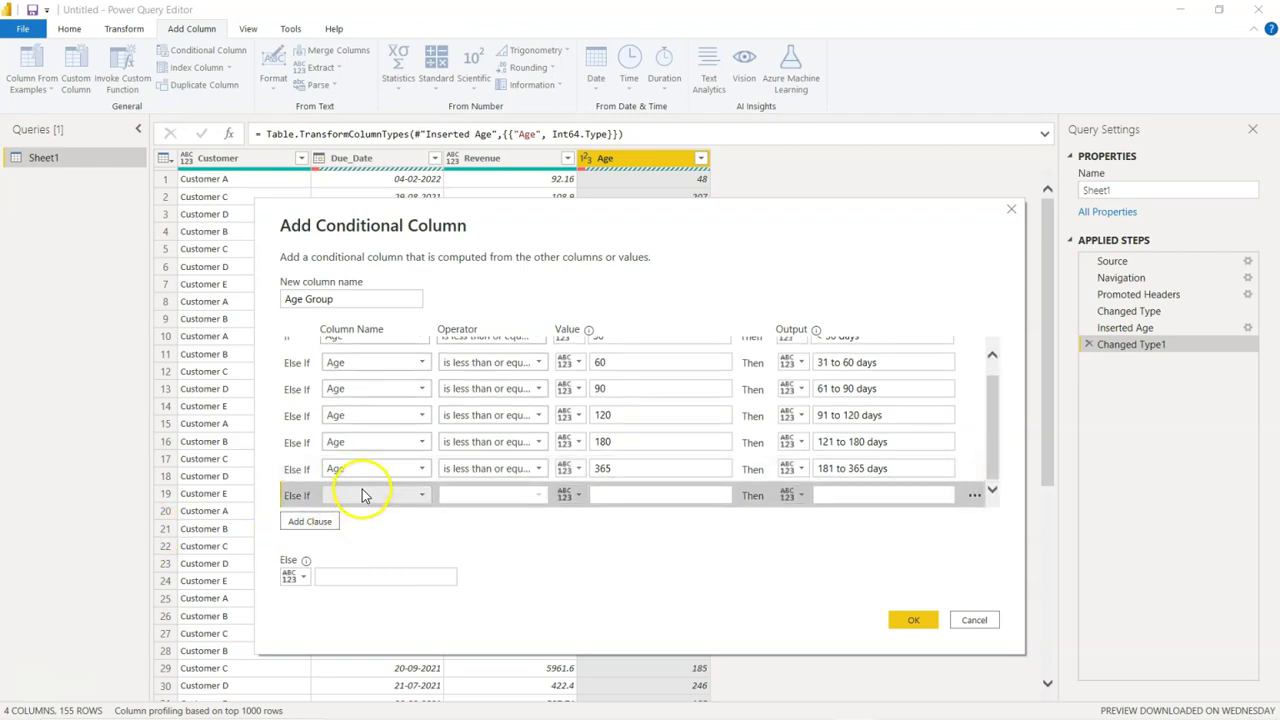
left_click(362, 493)
left_click(345, 561)
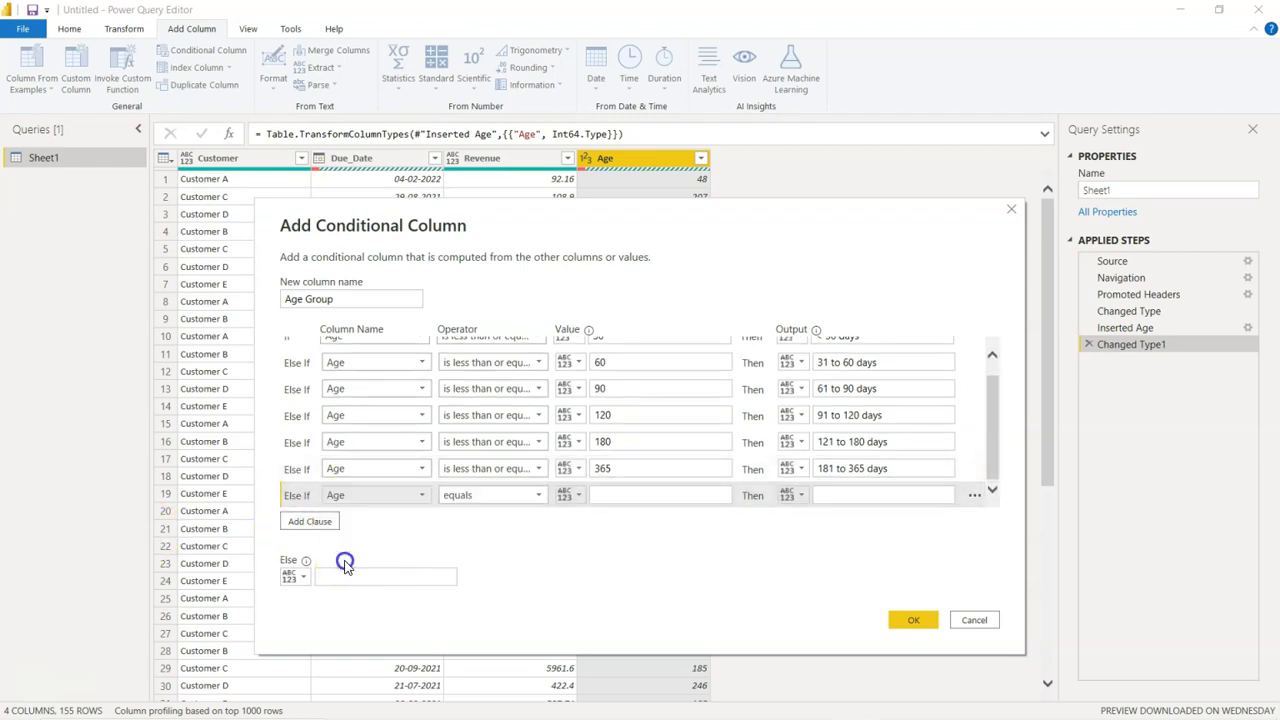
left_click(480, 496)
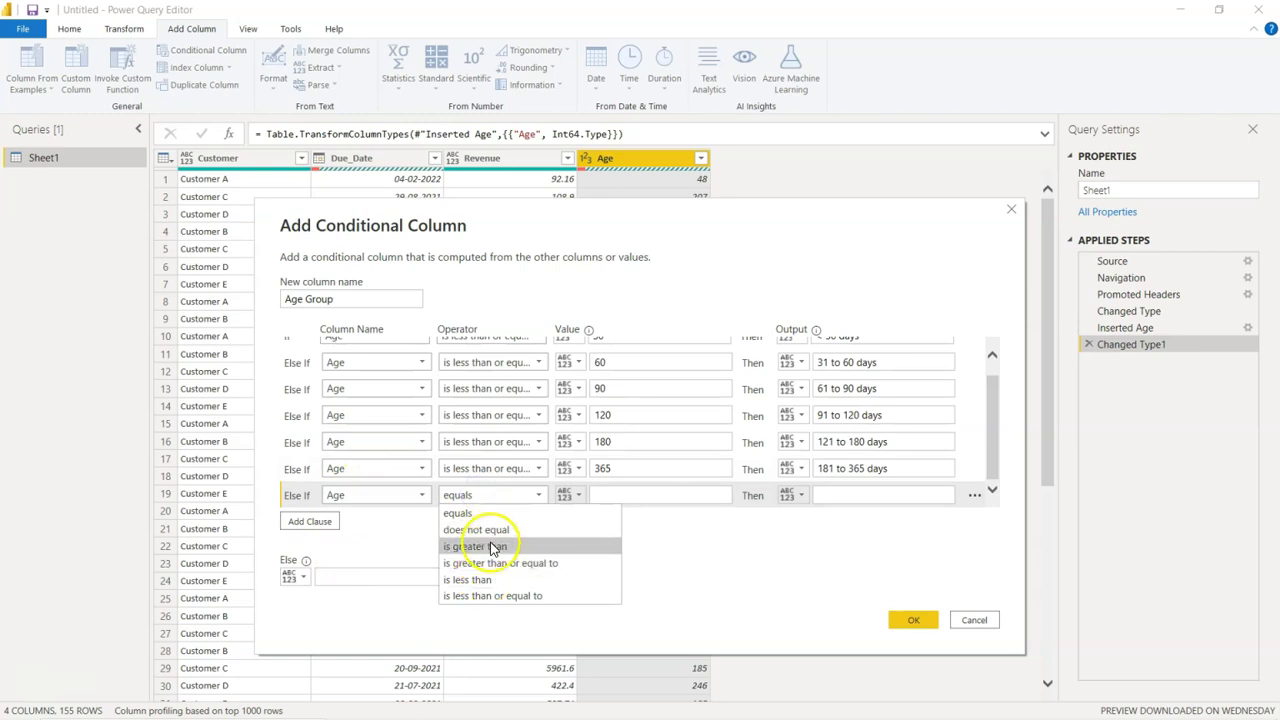
left_click(485, 546)
left_click(612, 498)
type("365")
left_click(866, 490)
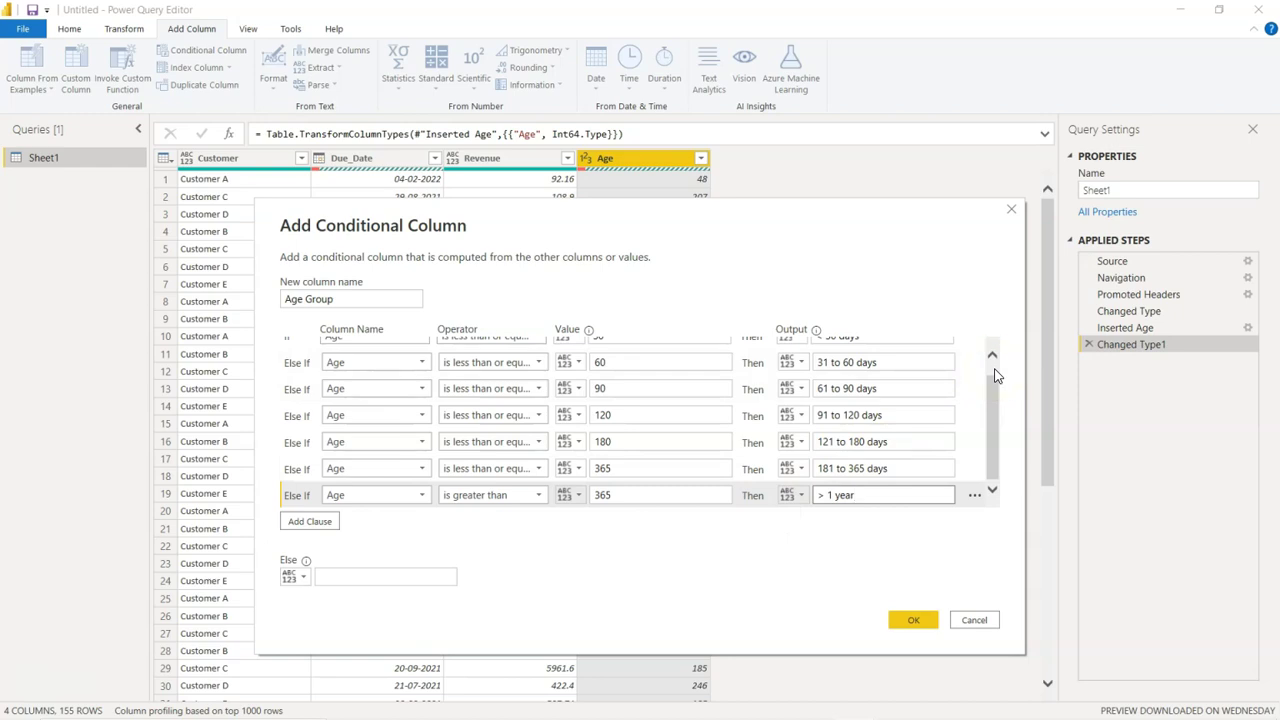
scroll(996, 375, "up", 1)
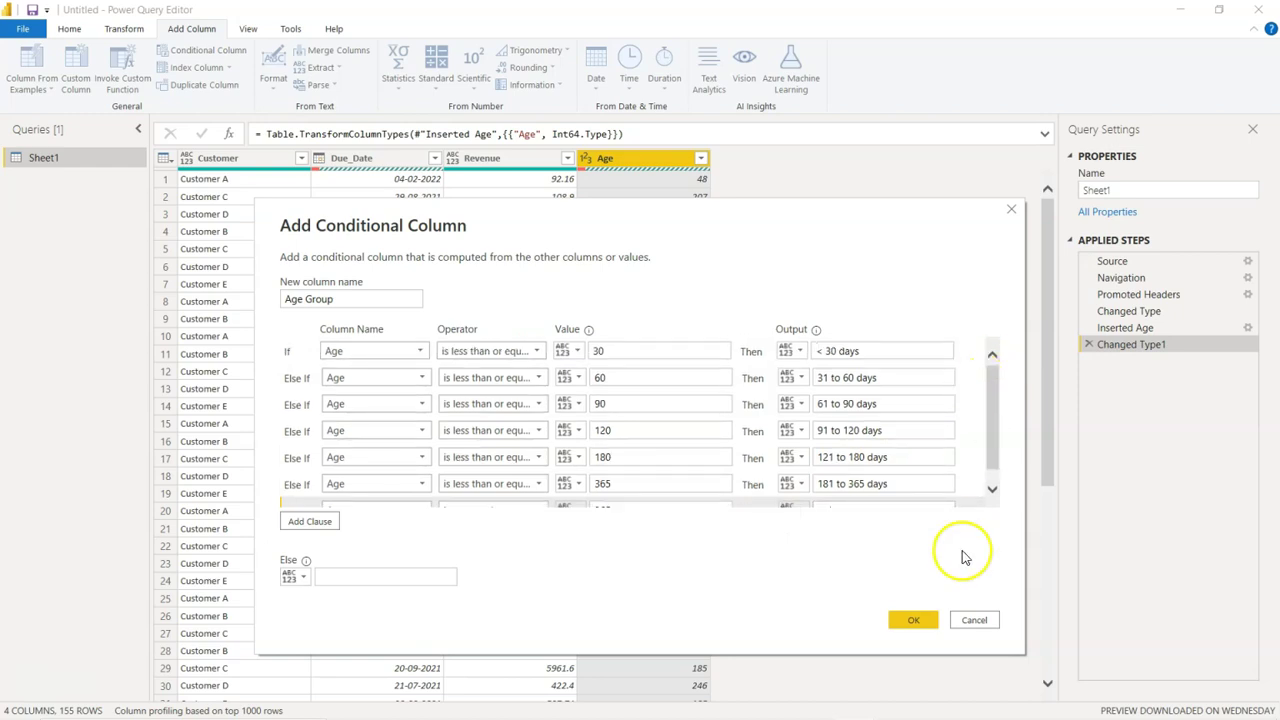
Step: Confirm the Age Group column and bring up Close & Apply for the query
left_click(915, 620)
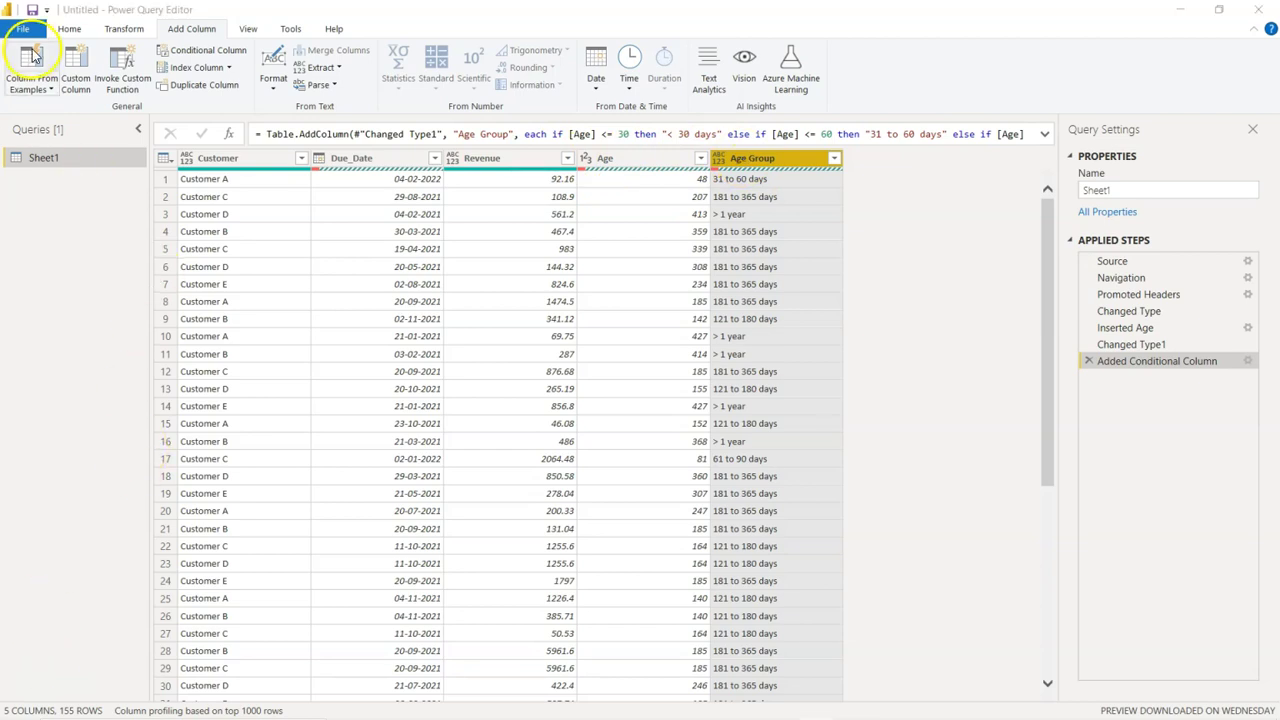
left_click(56, 31)
left_click(20, 88)
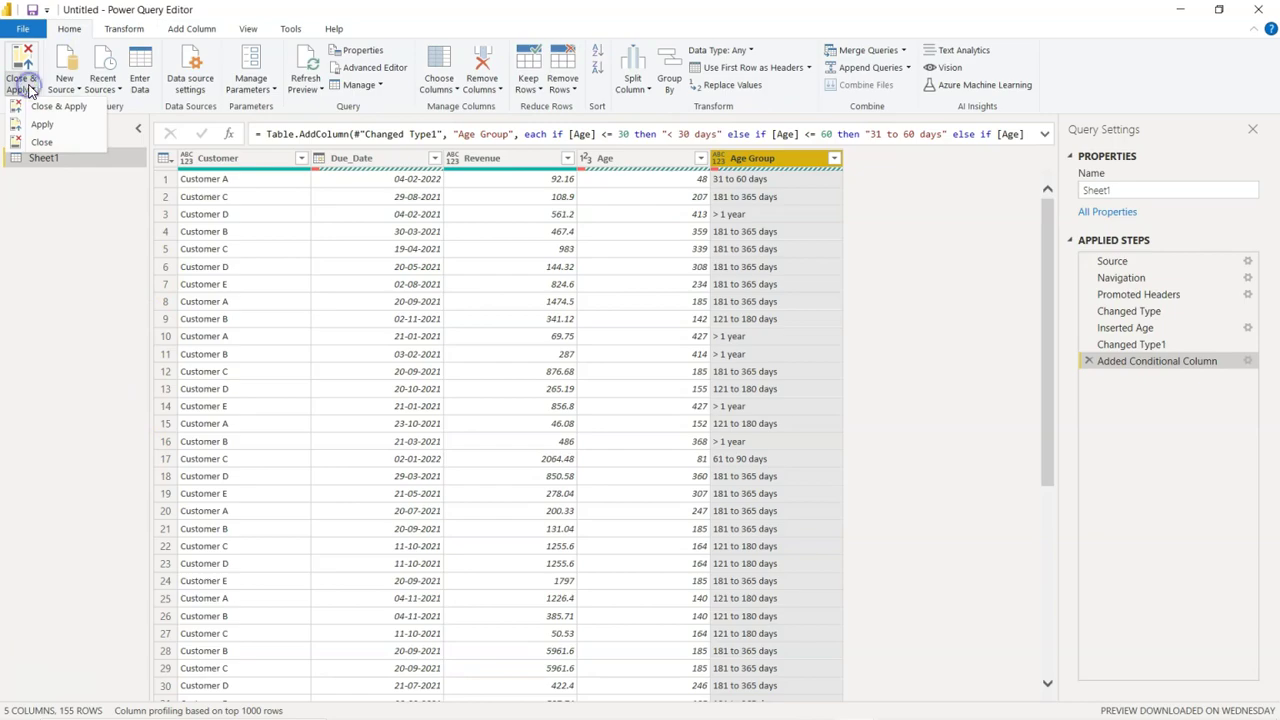
Step: Apply the query, then add an enlarged, centred column chart of Revenue by Age Group
left_click(65, 108)
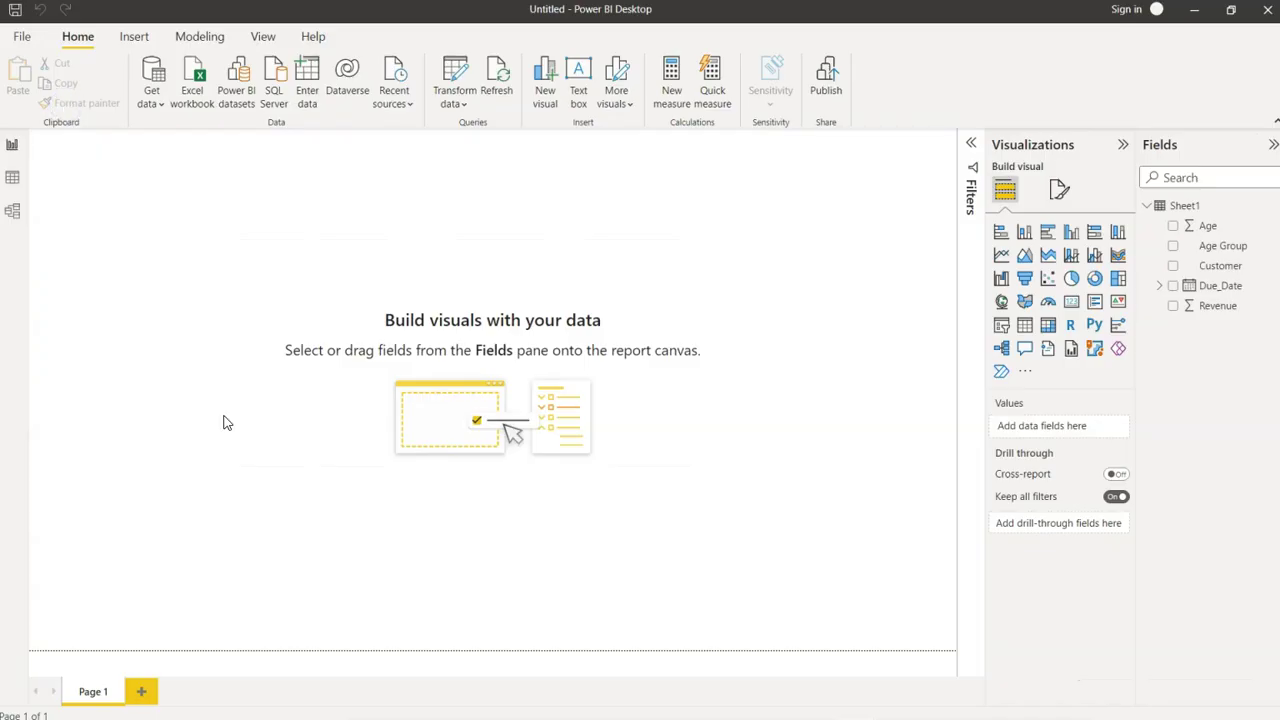
left_click(1072, 232)
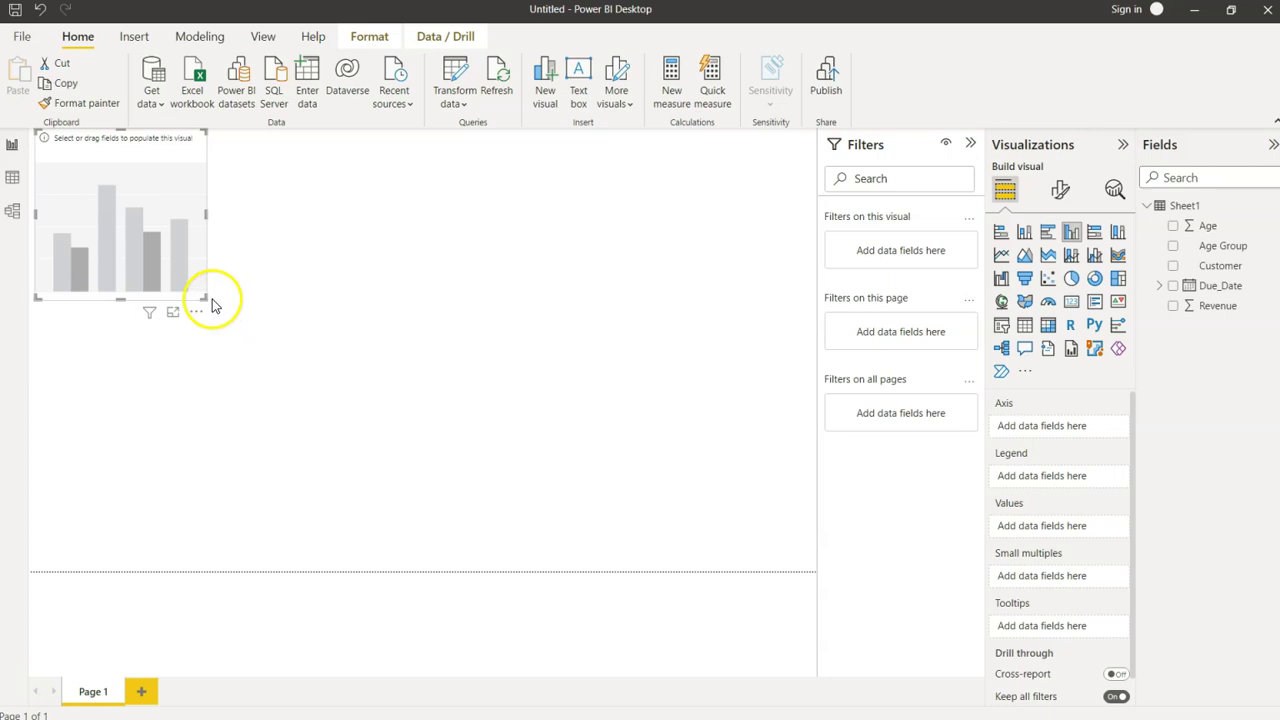
left_click_drag(205, 298, 559, 418)
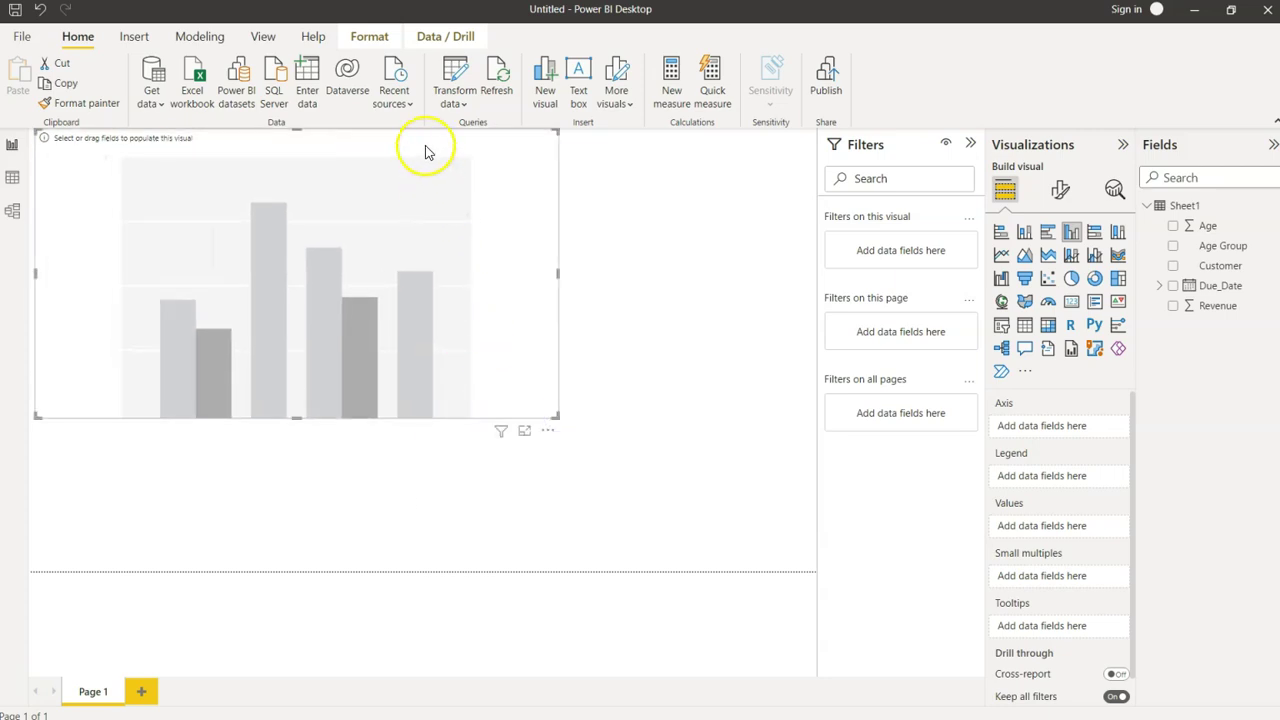
left_click_drag(423, 149, 587, 192)
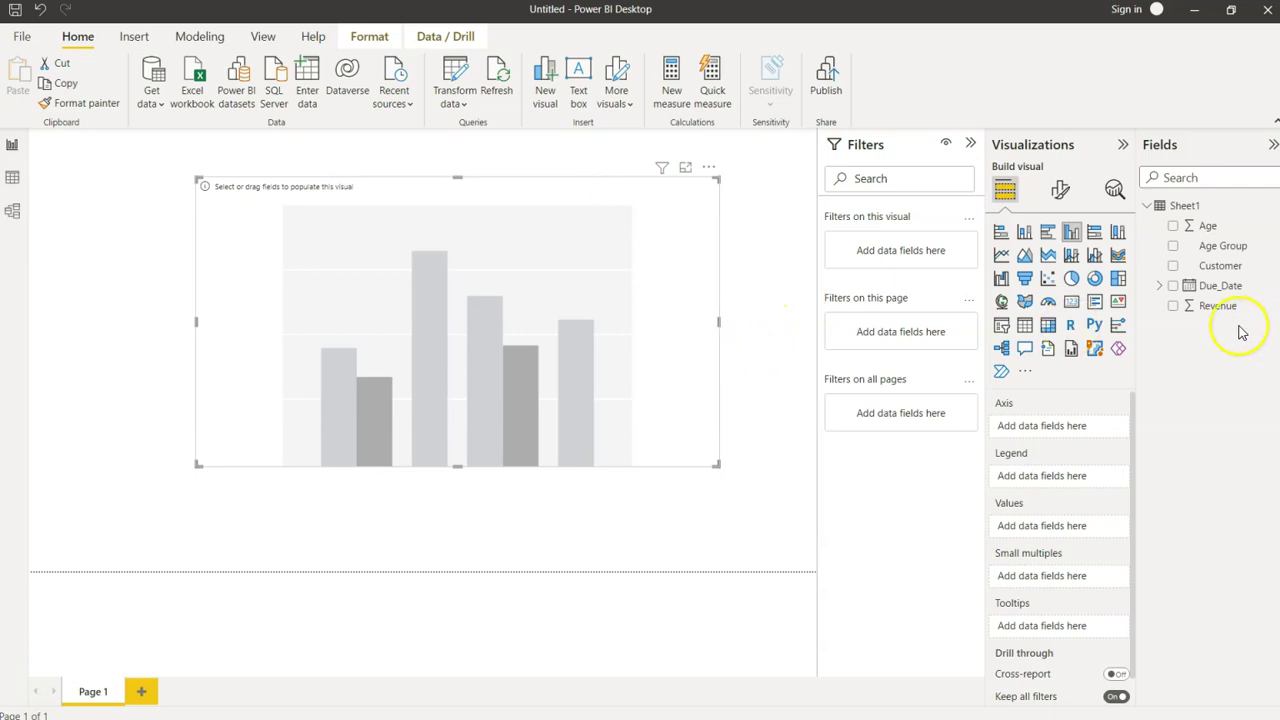
left_click_drag(1226, 312, 1071, 530)
left_click_drag(1176, 250, 1074, 427)
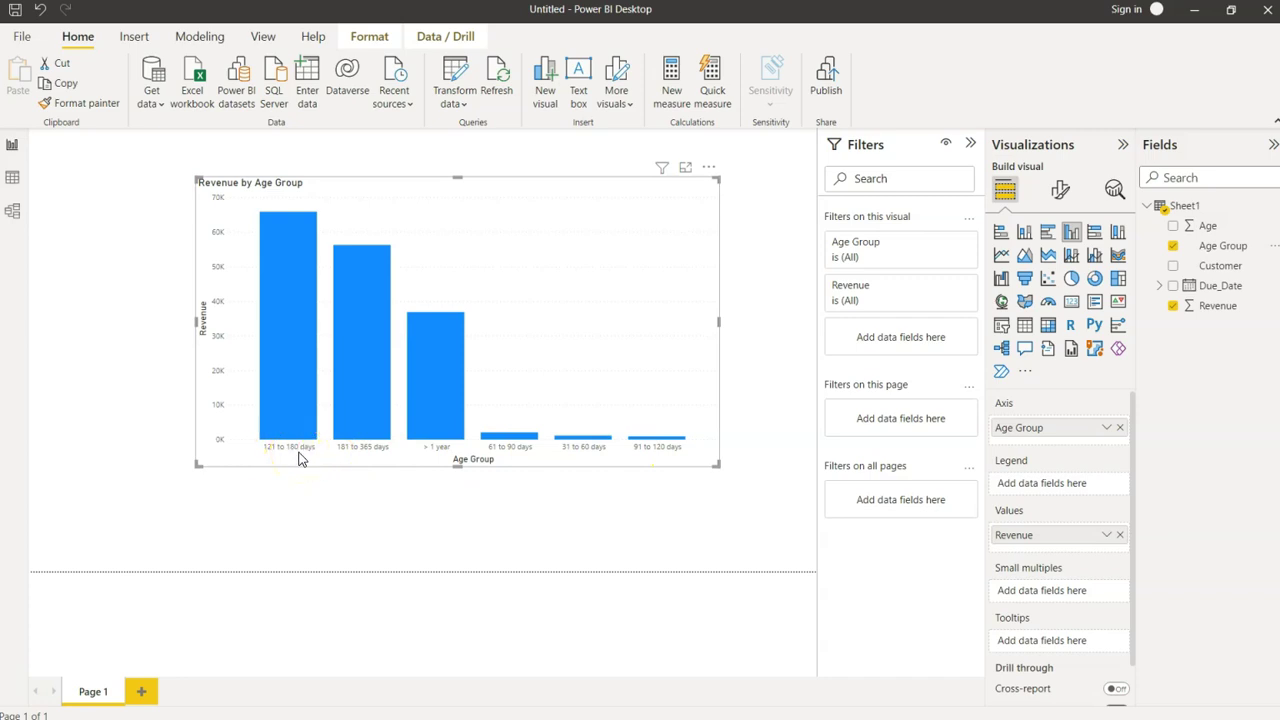
Step: Inspect the Revenue by Age Group column chart on the report page
mouse_move(263, 234)
left_click(568, 460)
left_click(560, 455)
Step: Reopen the query, select the Age Group column and show the Add Column commands
left_click(505, 453)
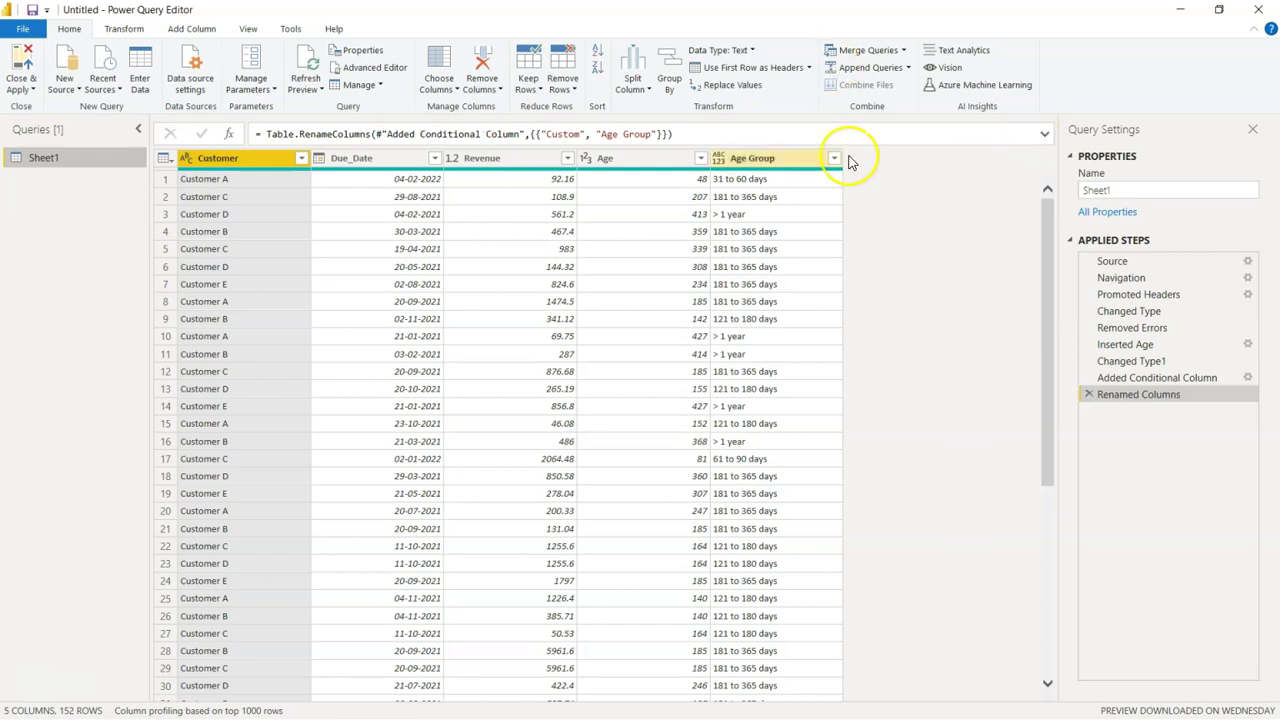
left_click(786, 160)
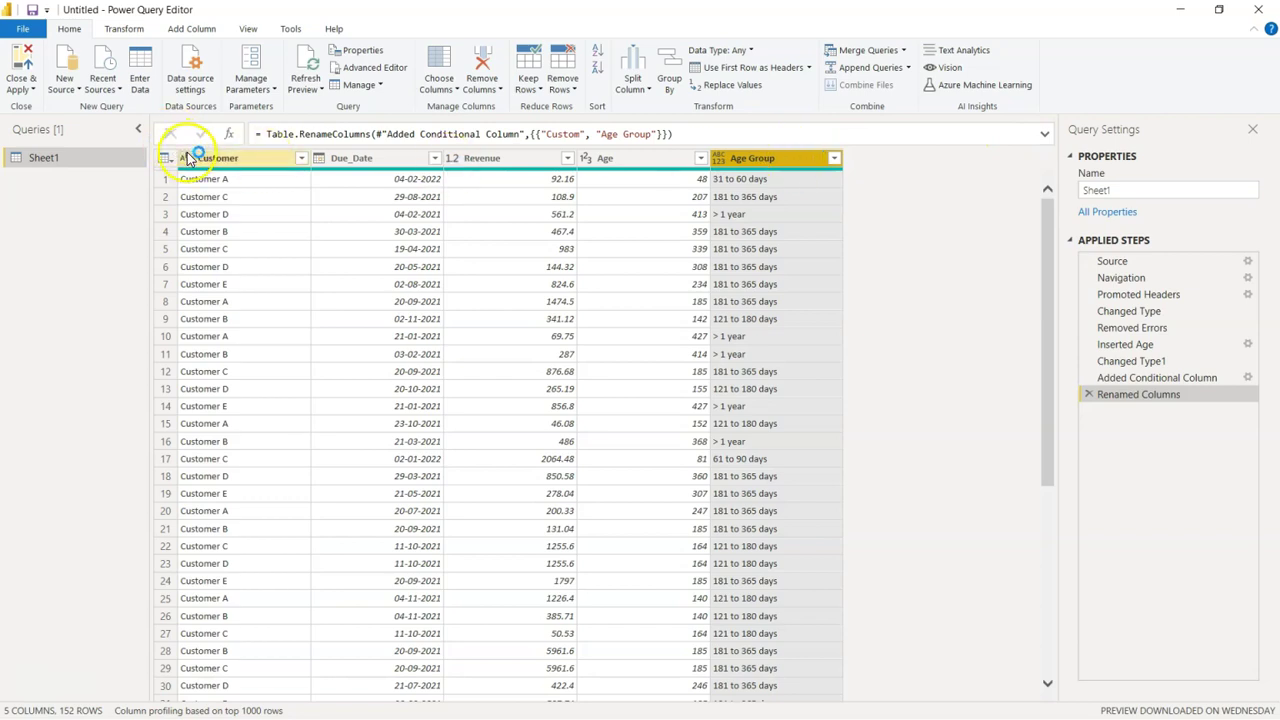
left_click(190, 30)
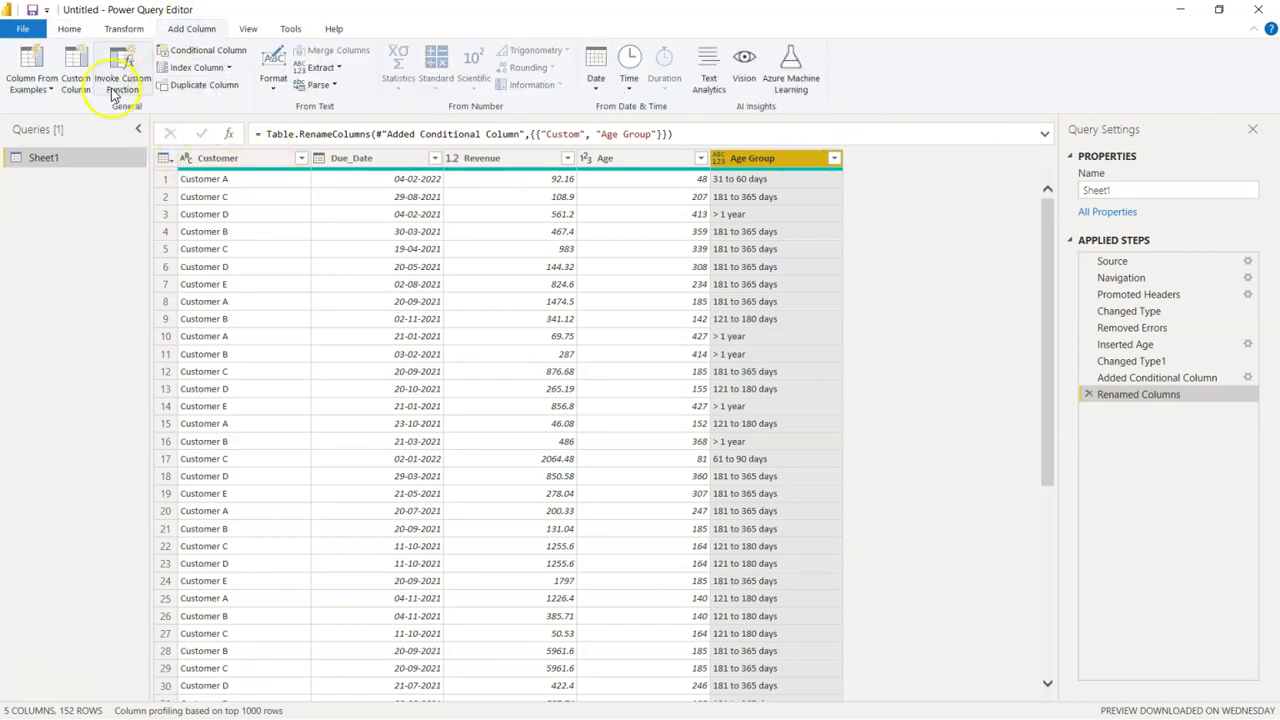
Step: Start a conditional column named Sort whose first rule maps Age Group '< 30 days' to 1
left_click(210, 52)
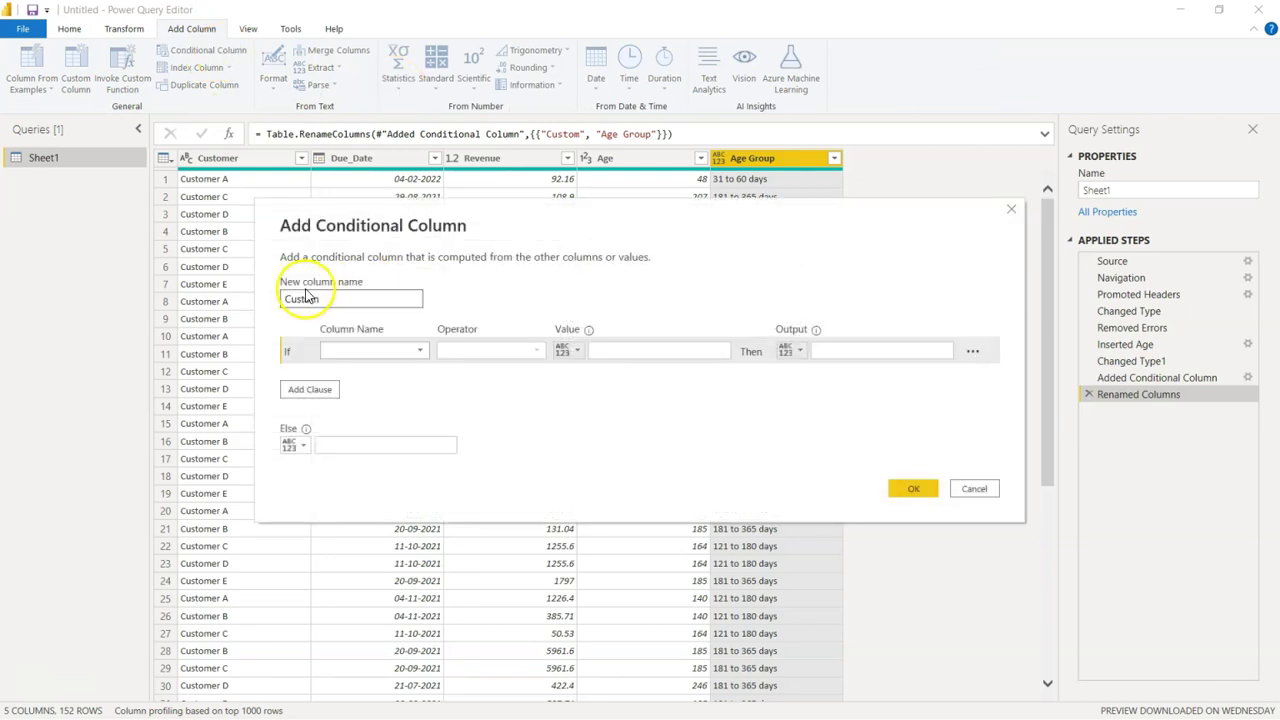
double_click(343, 294)
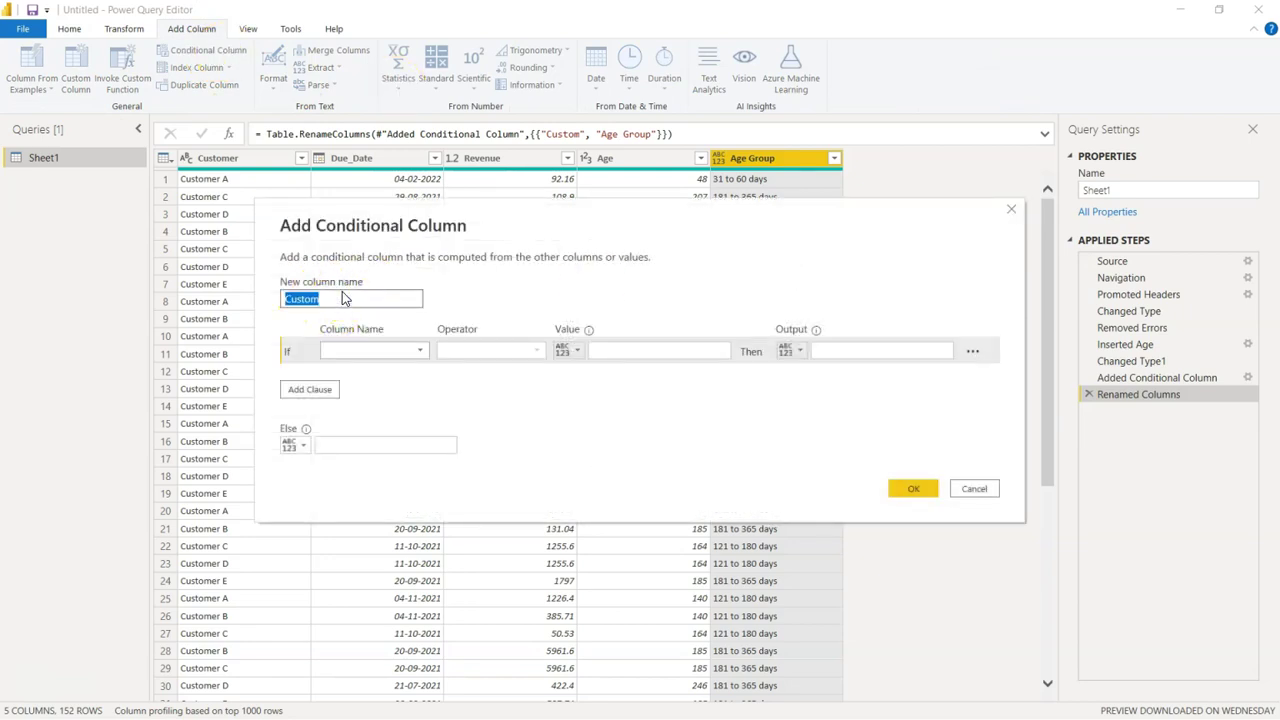
type("Sort")
left_click(352, 362)
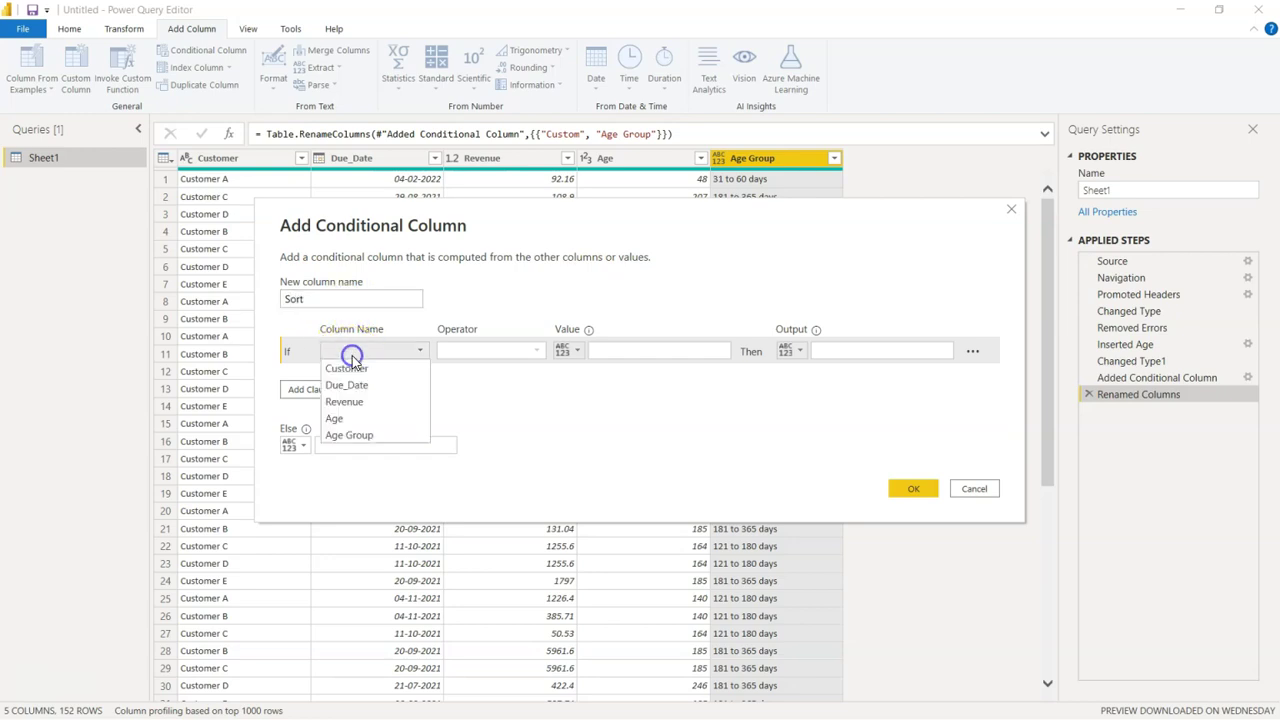
left_click(363, 432)
left_click(638, 348)
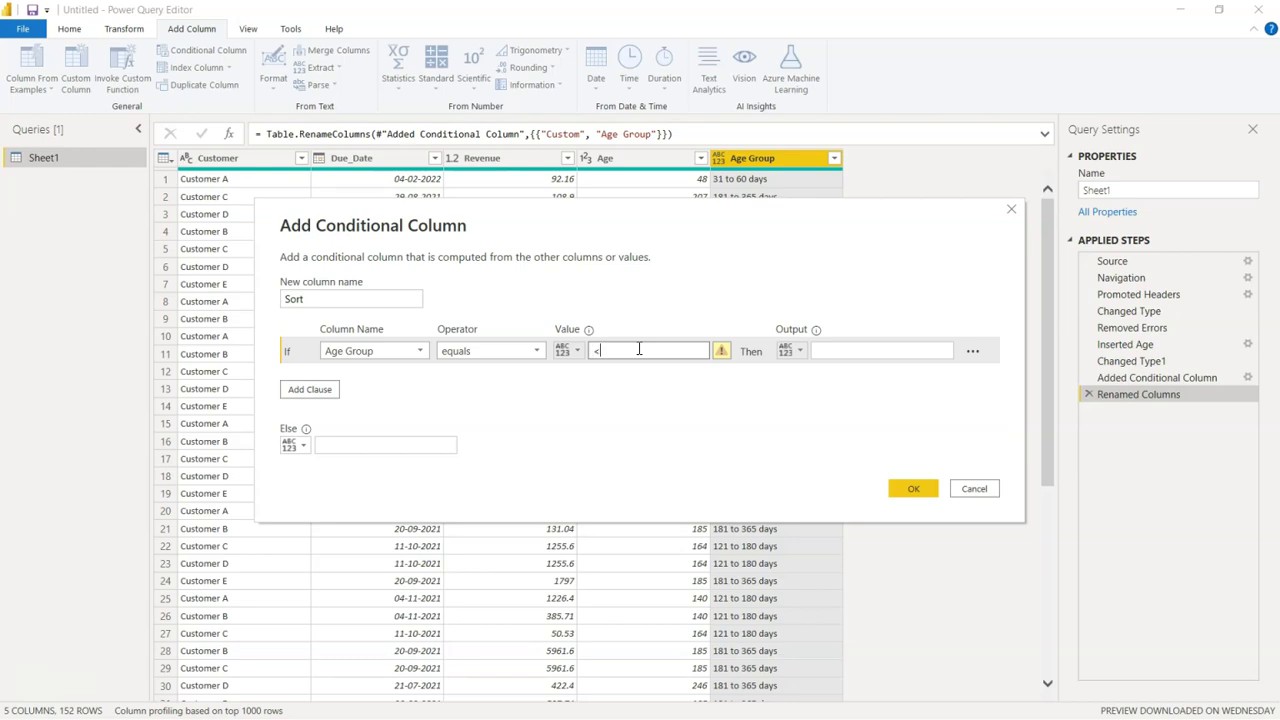
type("< 30 days")
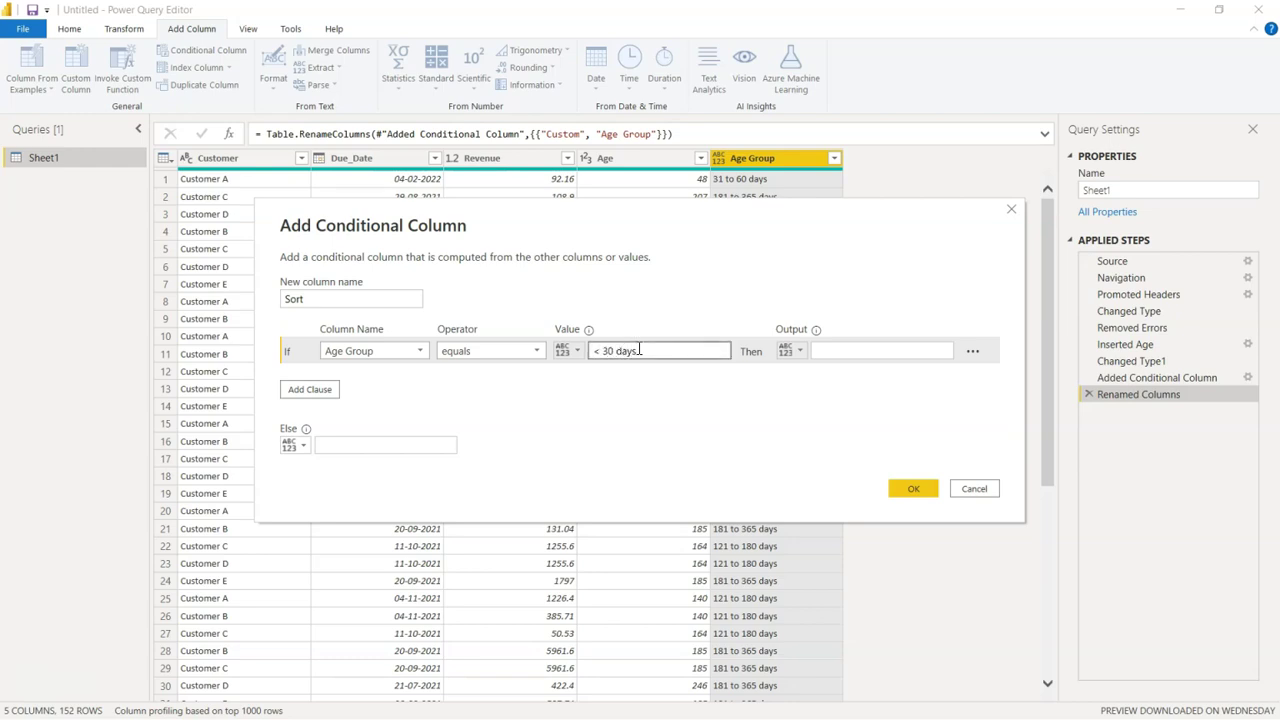
left_click(846, 351)
type("1")
Step: Add Age Group rules mapping '31 to 60 days' to 2 and '61 to 90 days' to 3
left_click(309, 389)
left_click(375, 378)
left_click(362, 461)
left_click(614, 376)
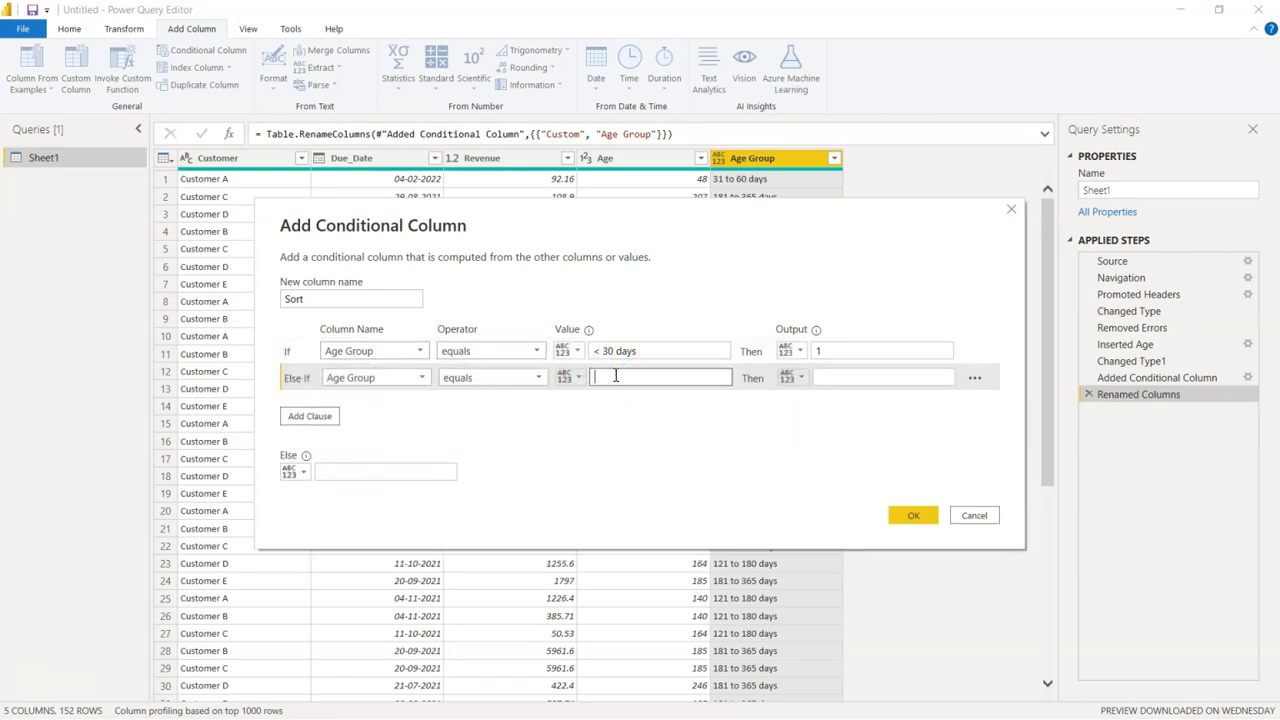
type("31 to 60 days")
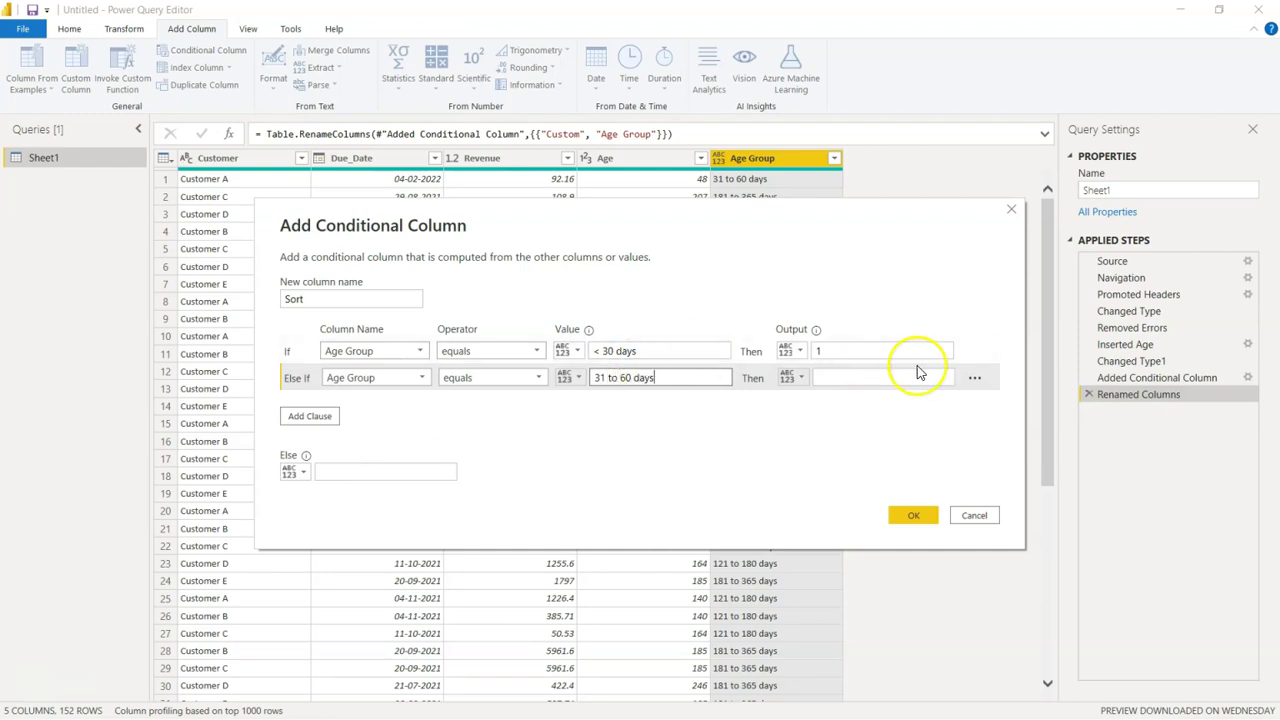
left_click(854, 377)
type("2")
left_click(310, 418)
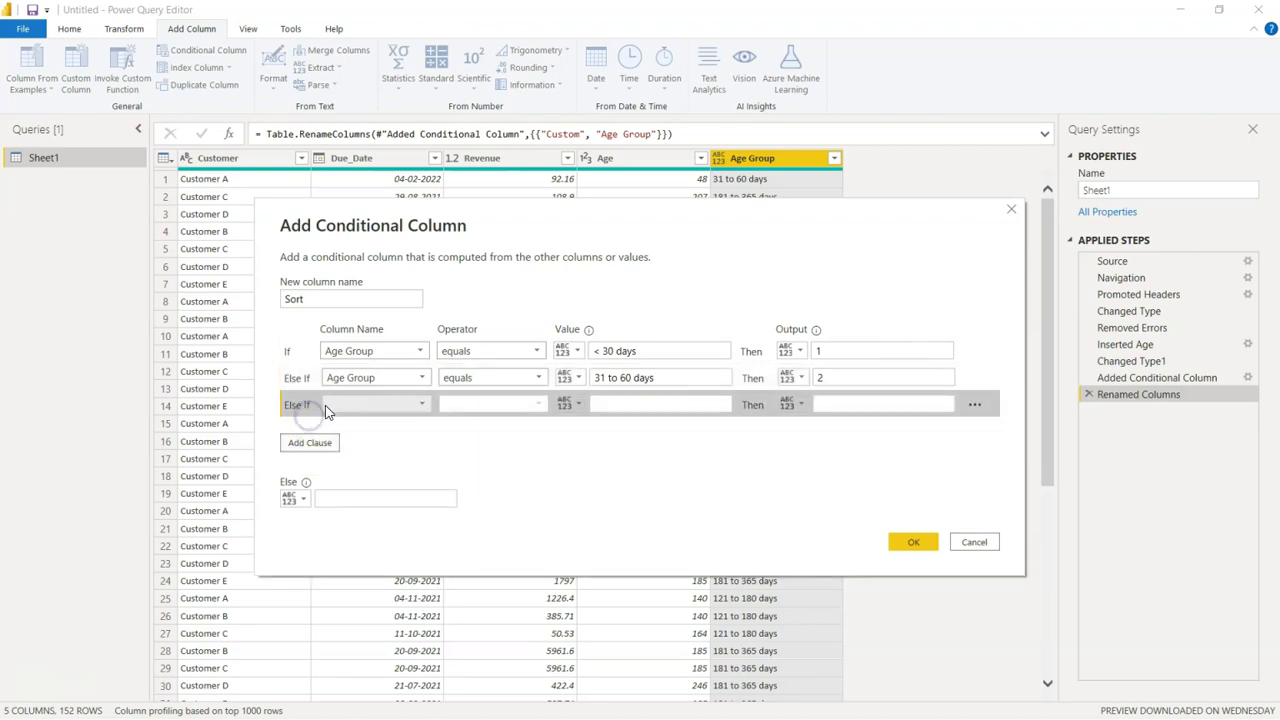
left_click(329, 405)
left_click(346, 488)
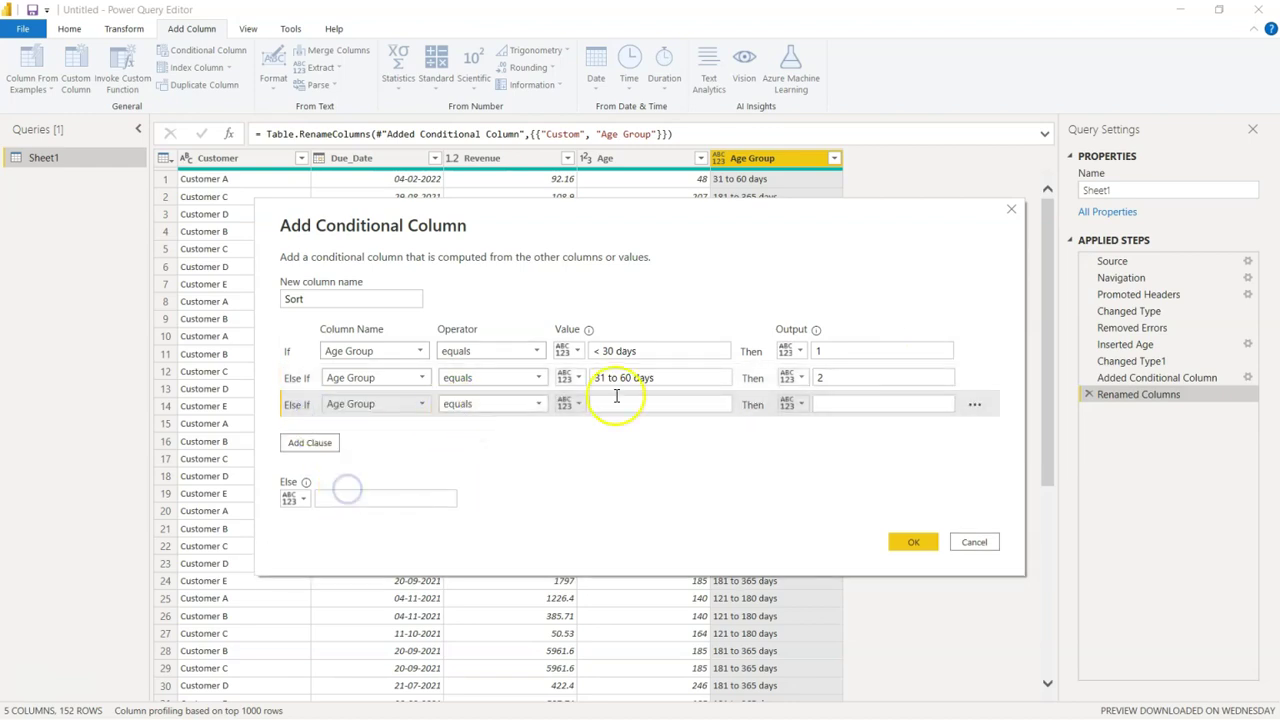
left_click(657, 401)
type("61 to 90 days")
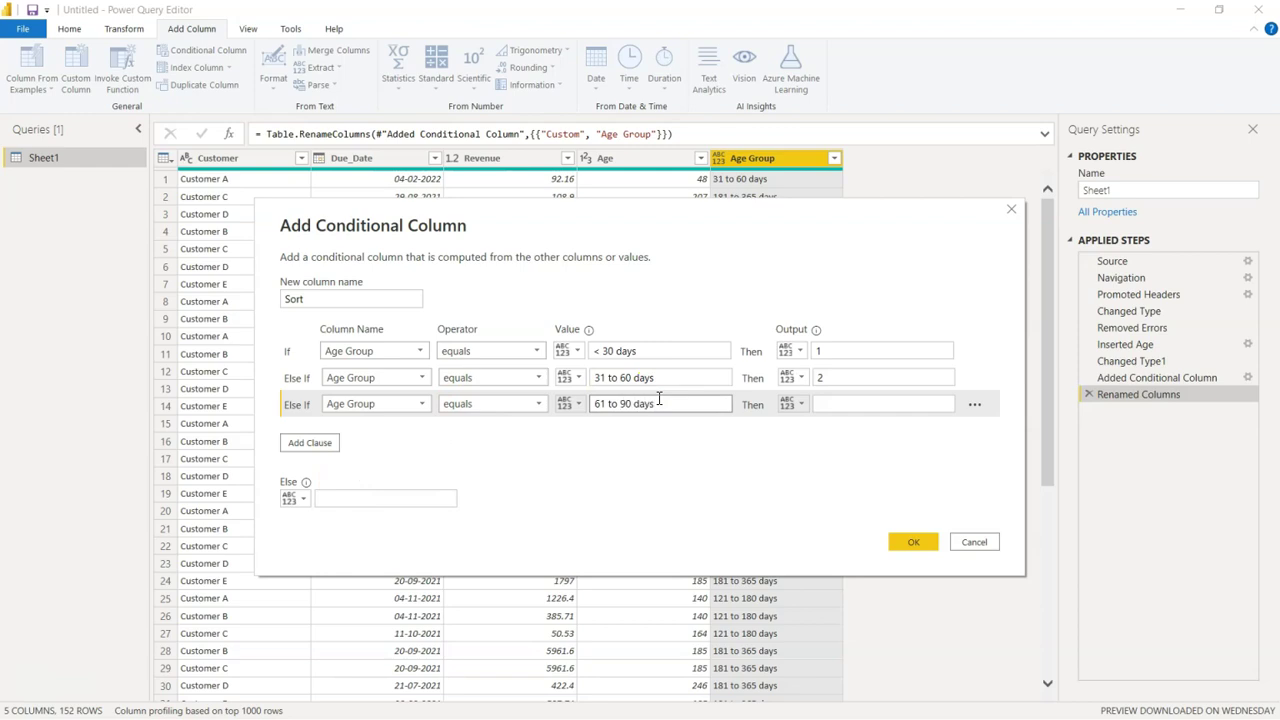
left_click(851, 404)
type("3")
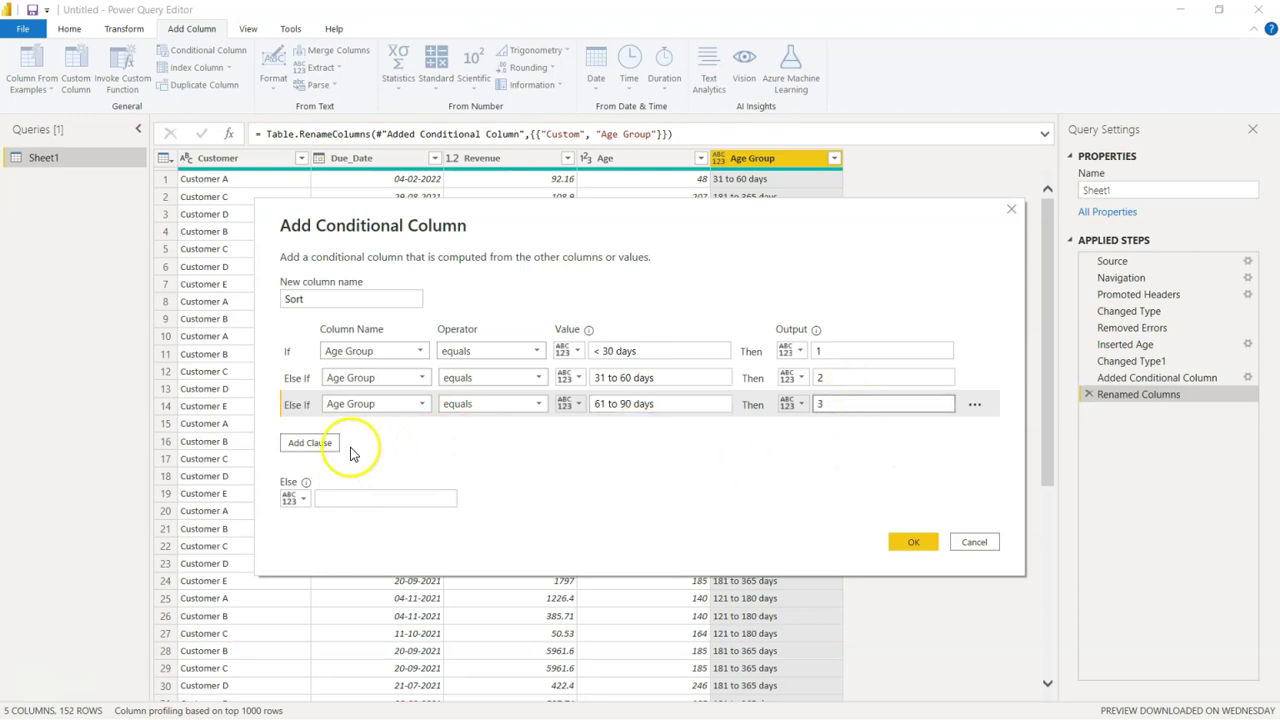
Step: Add Age Group rules for '91 to 120 days' (4) and '121 to 180 days' (5)
left_click(327, 450)
left_click(390, 430)
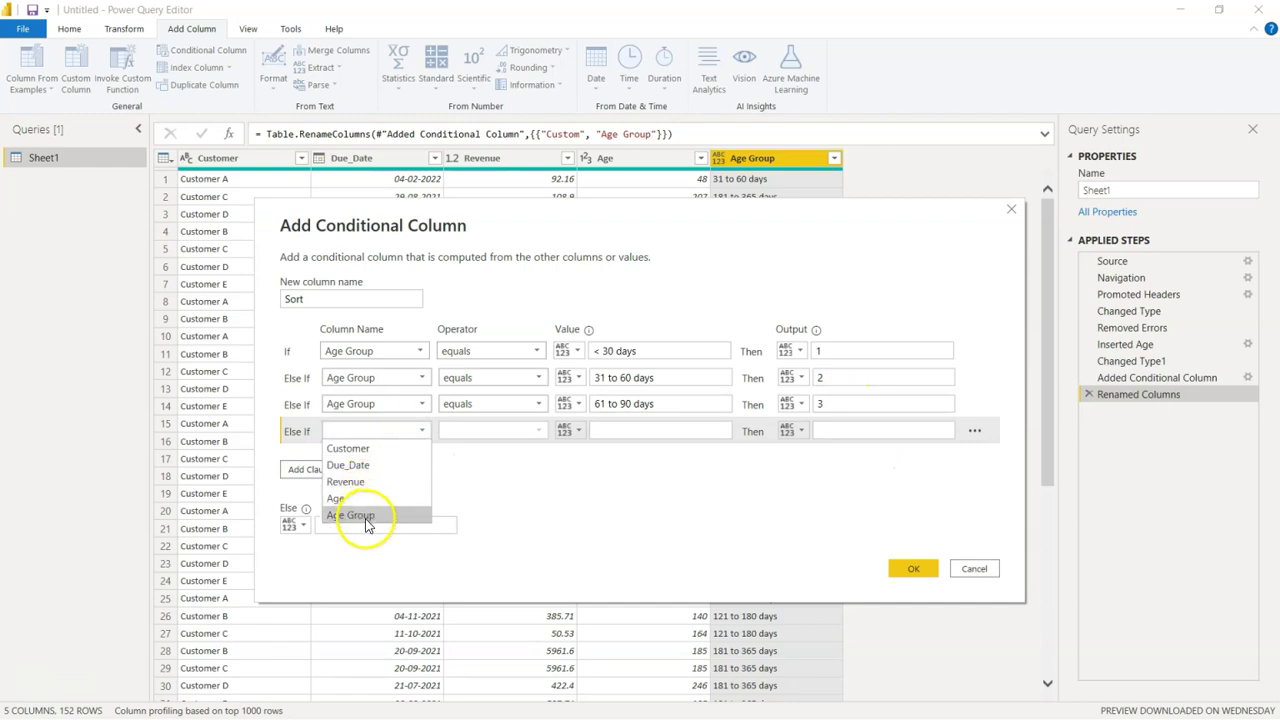
left_click(352, 515)
left_click(600, 430)
type("91 to 120 da")
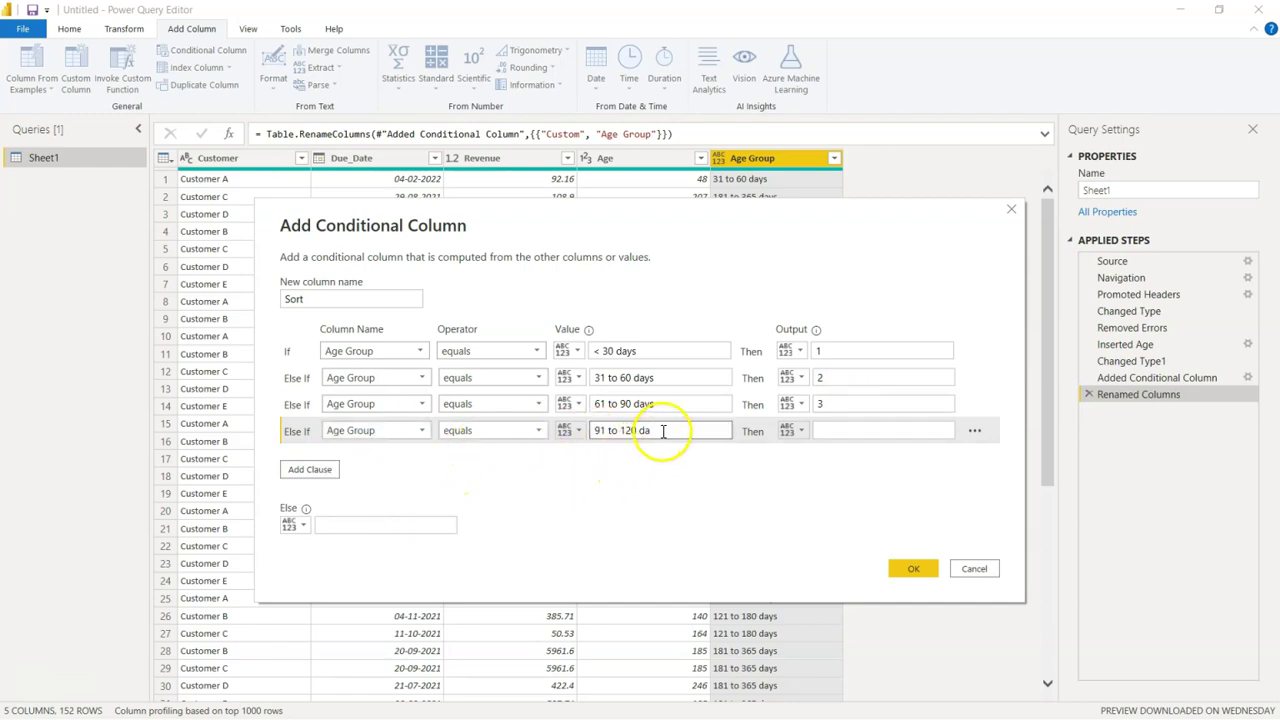
type("ys")
key("Tab")
key("Tab")
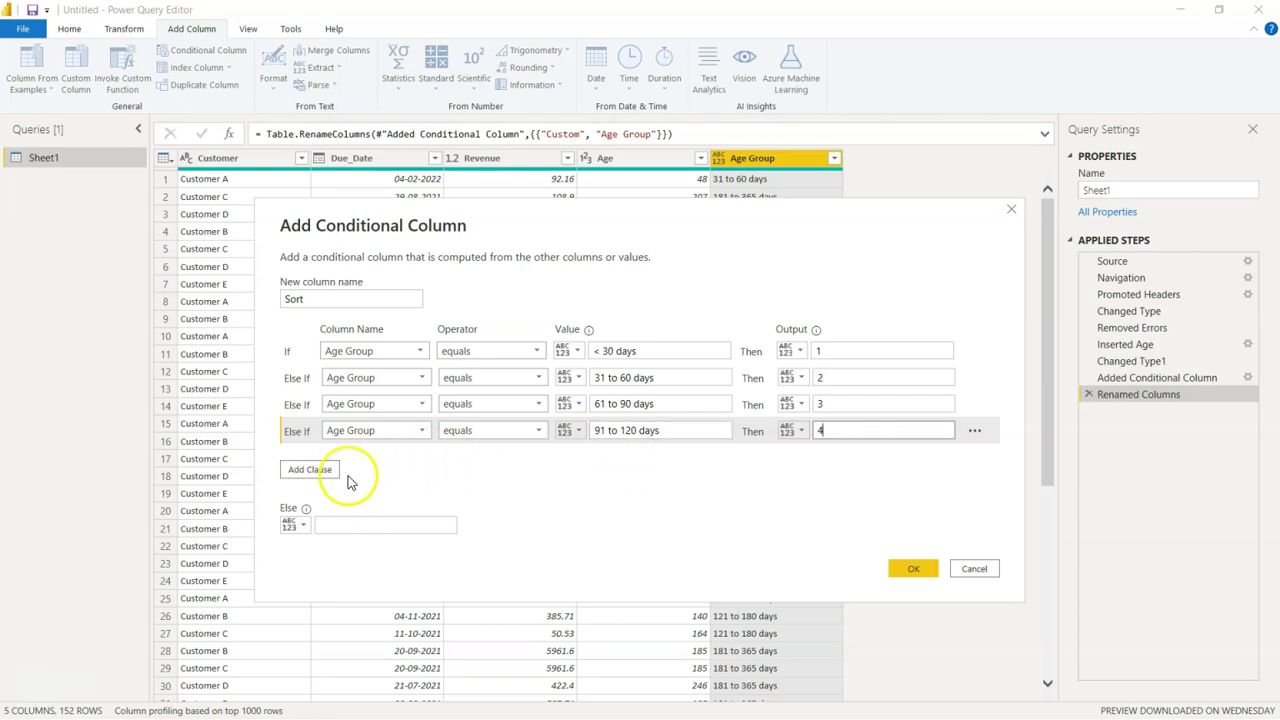
left_click(310, 469)
left_click(395, 458)
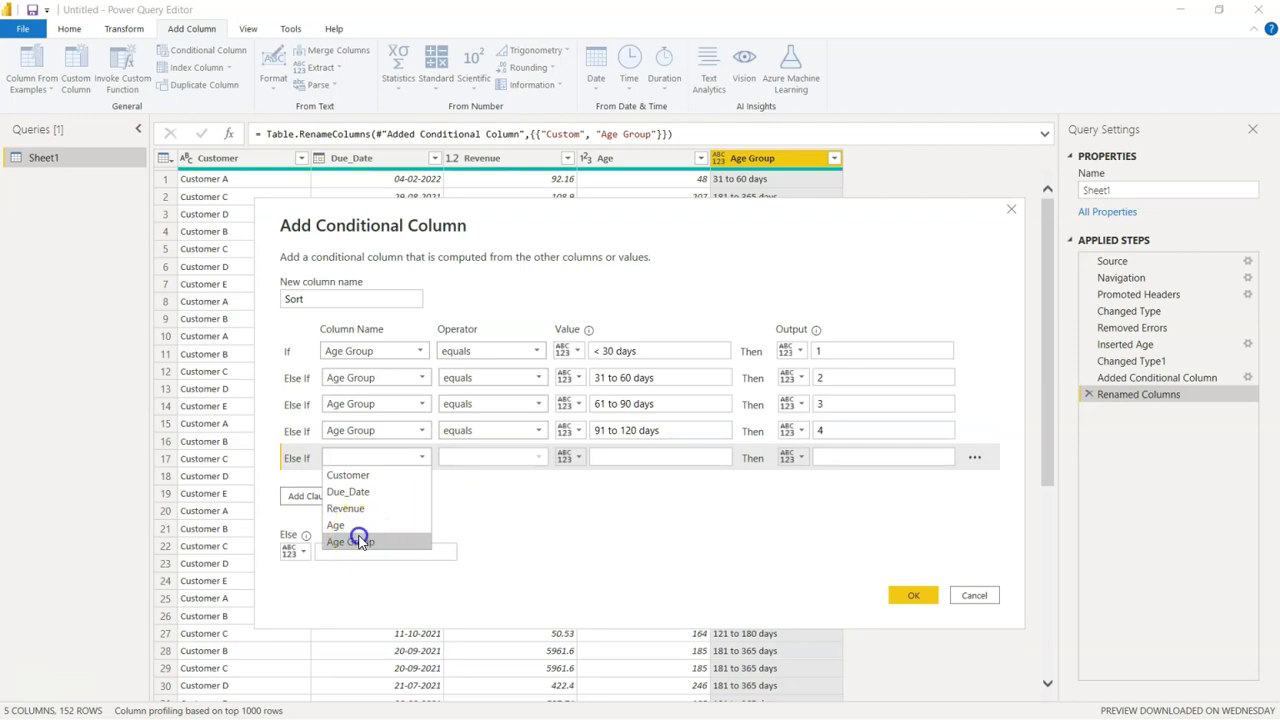
left_click(352, 540)
left_click(636, 457)
type("121 to 180 days")
key("Tab")
key("Tab")
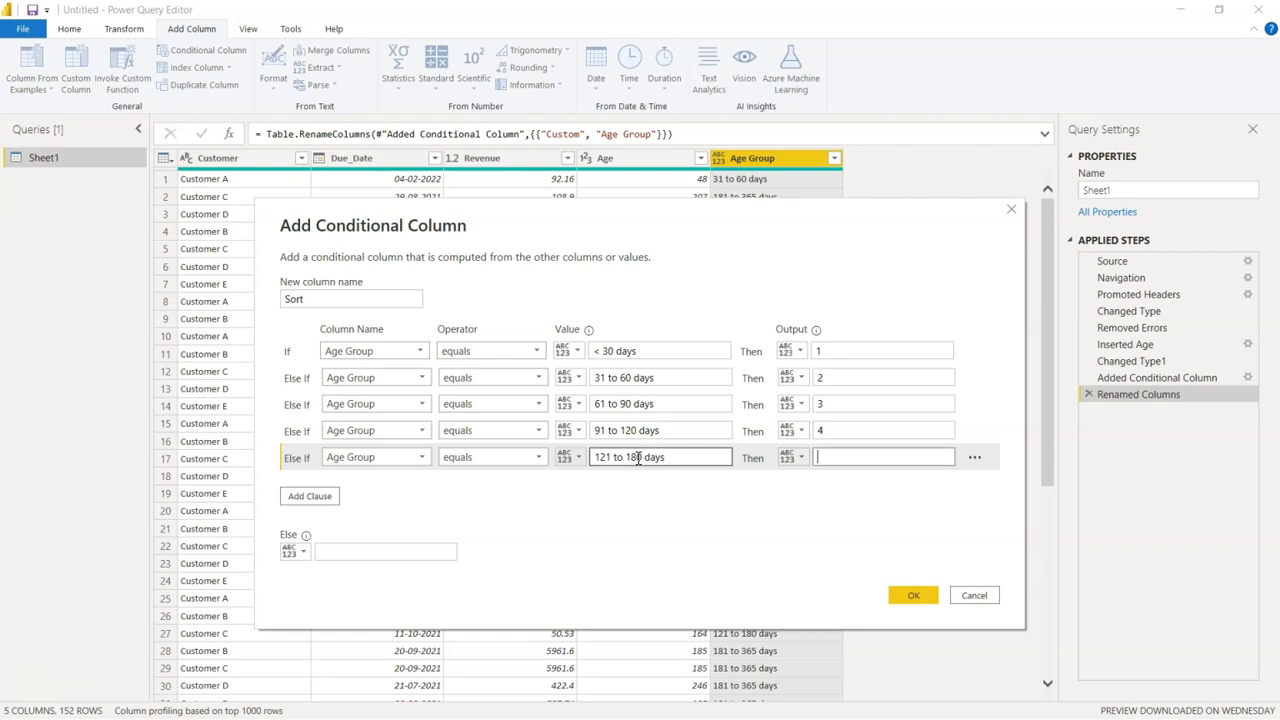
Step: Add the last Age Group rules for '181 to 365 days' (6) and '> 1 year' (7)
left_click(310, 496)
left_click(352, 485)
left_click(352, 568)
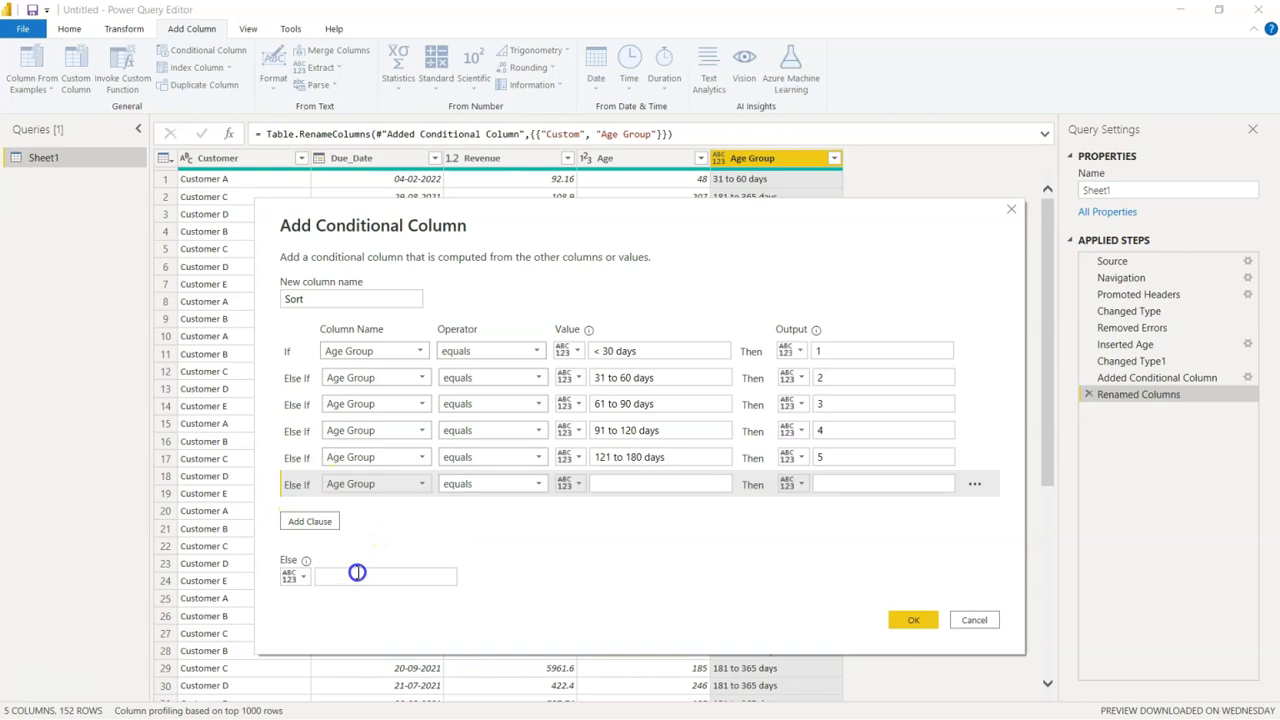
left_click(651, 487)
type("181 ")
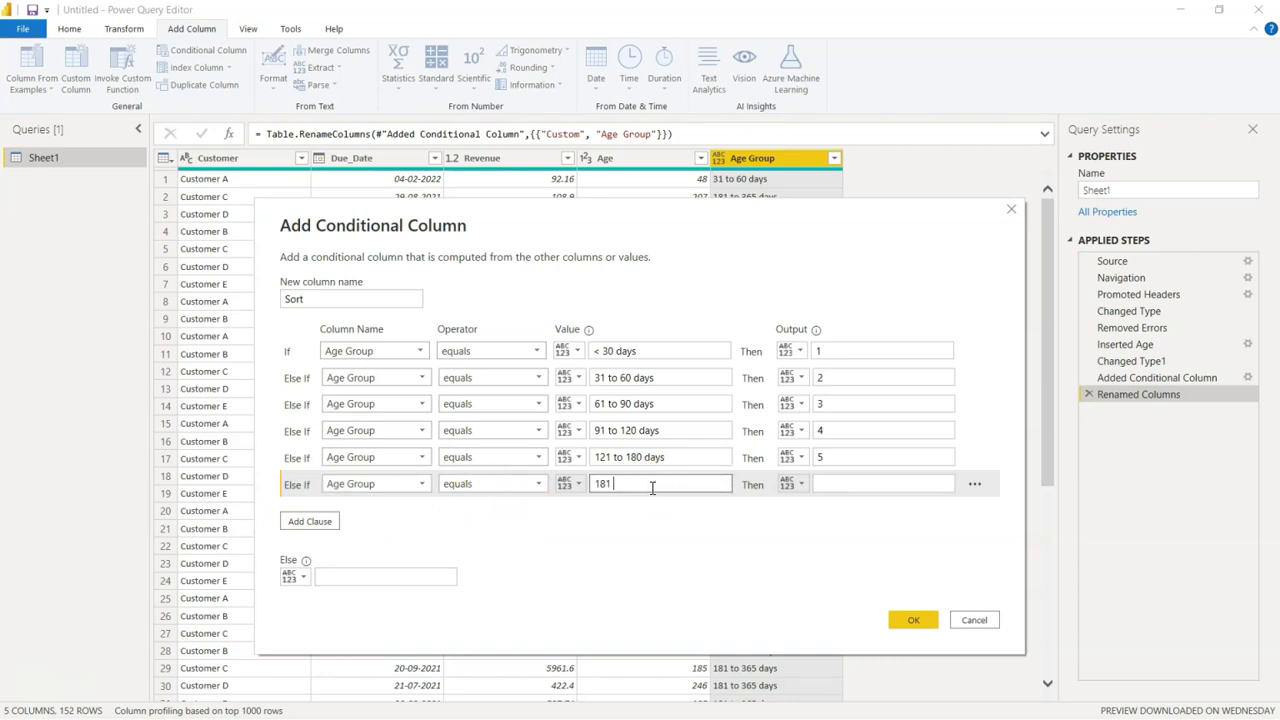
type("to 365 da")
key("Tab")
key("Tab")
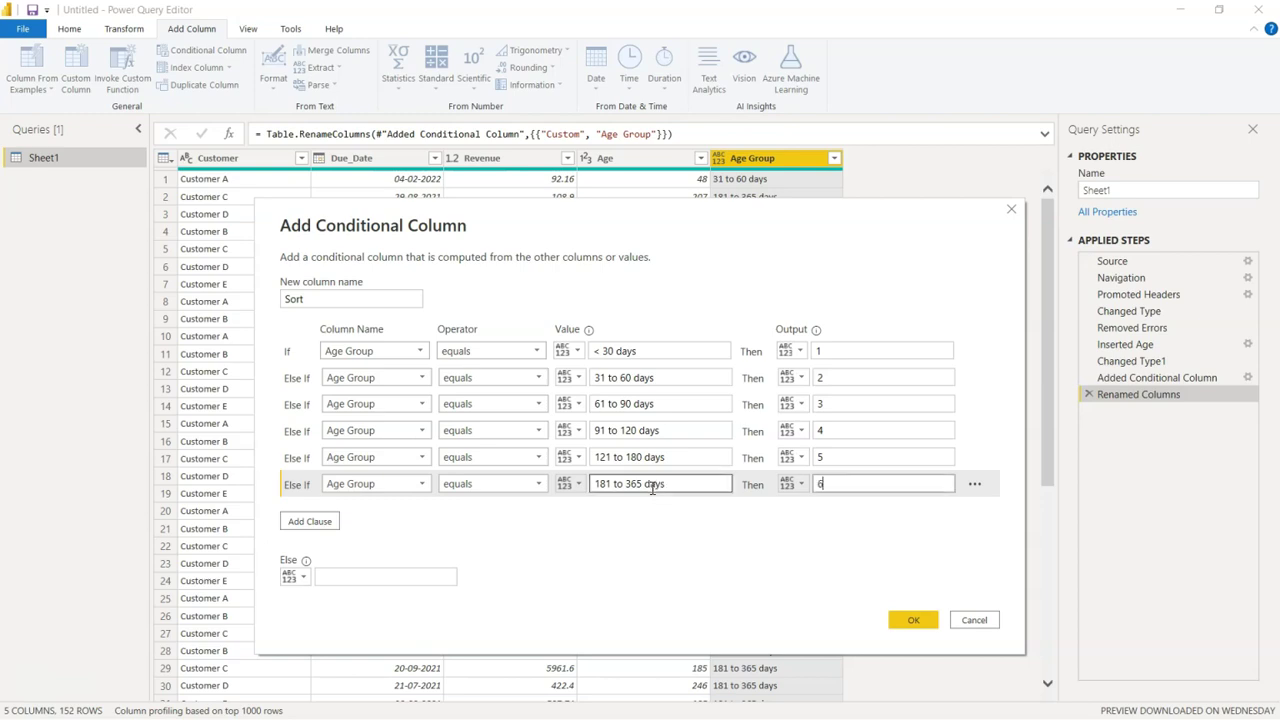
left_click(309, 521)
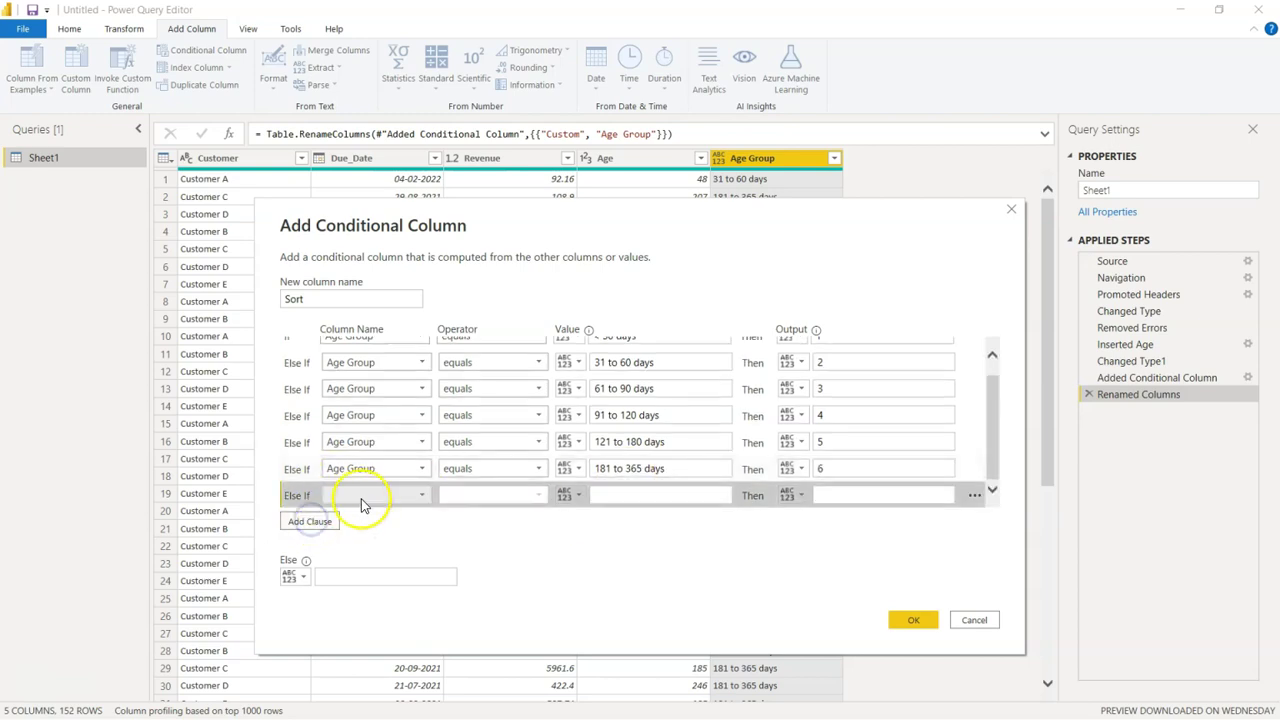
left_click(362, 497)
left_click(360, 579)
left_click(618, 492)
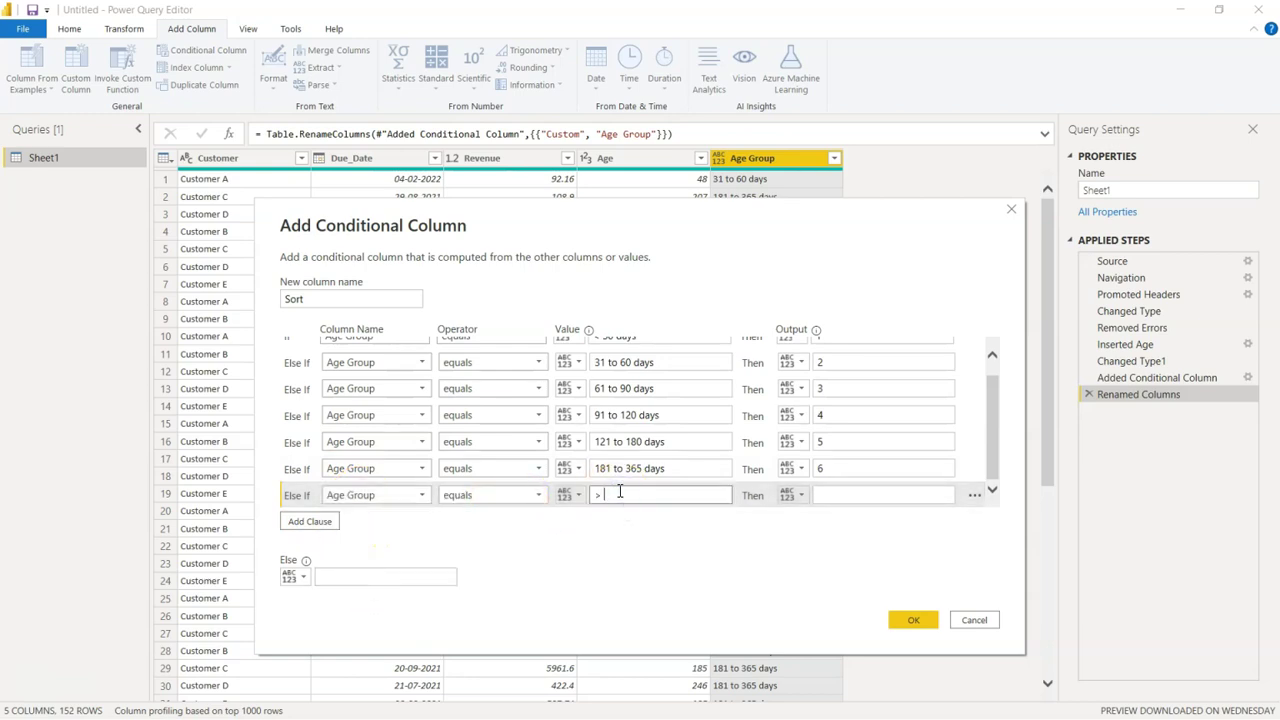
key("Tab")
key("Tab")
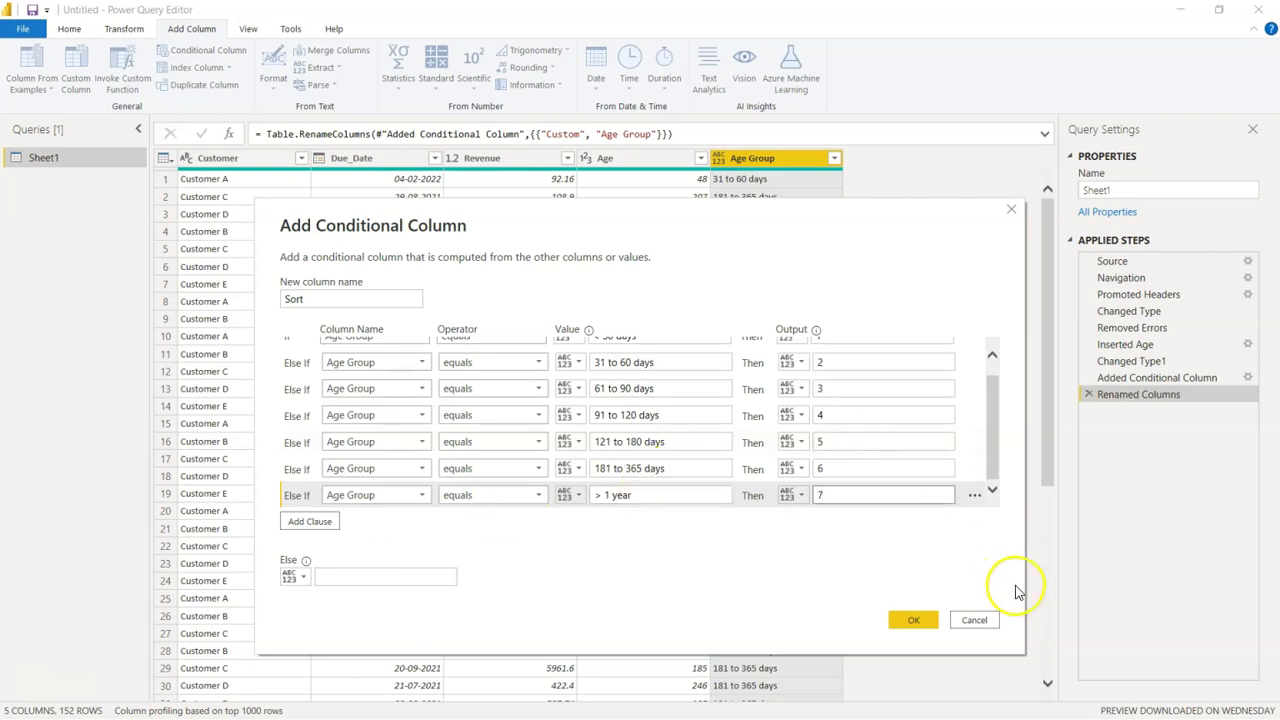
Step: Create the Sort column, scroll through its 1–7 values, and select the Age Group column
left_click(914, 614)
scroll(920, 367, "down", 1)
scroll(920, 367, "down", 7)
scroll(920, 367, "down", 17)
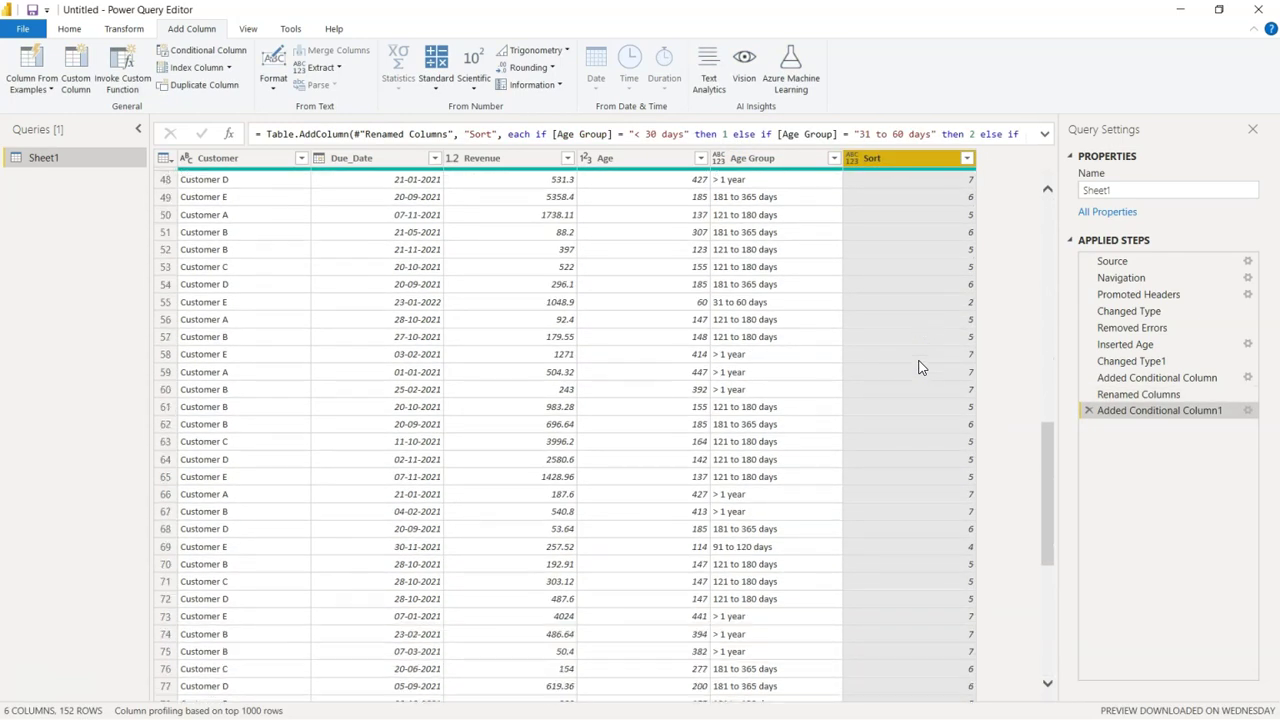
scroll(920, 367, "up", 20)
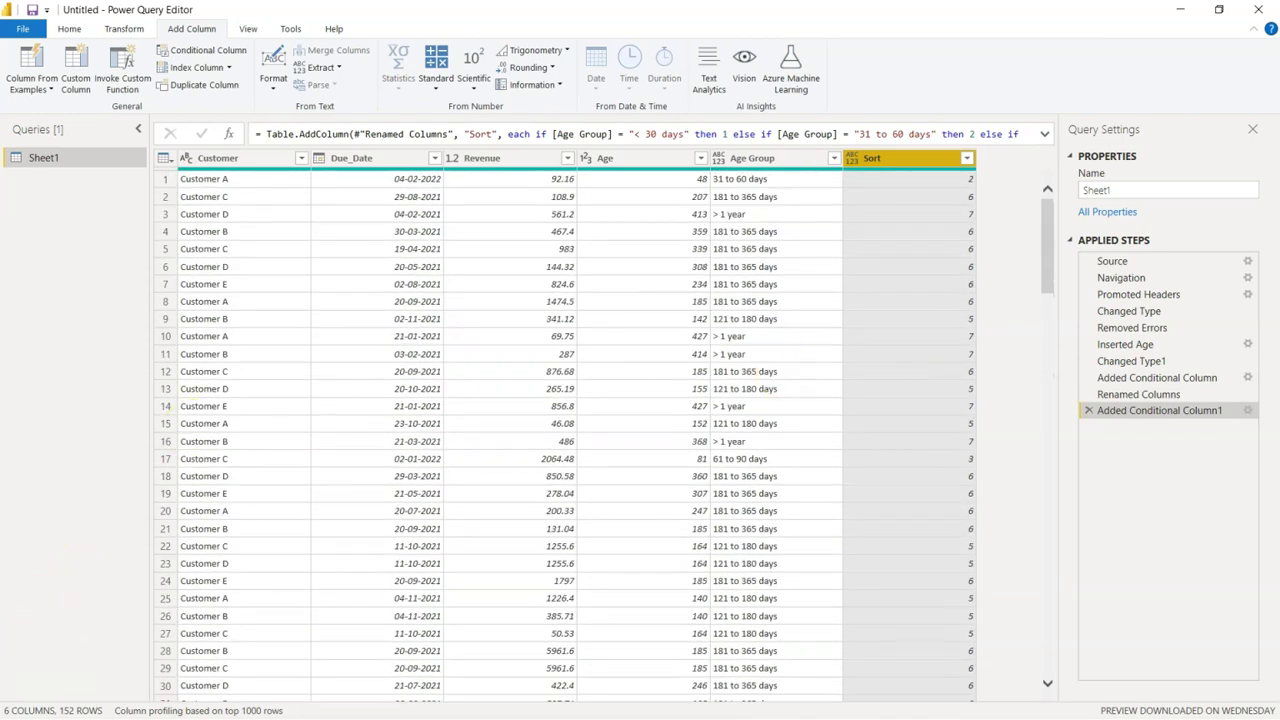
key("Left")
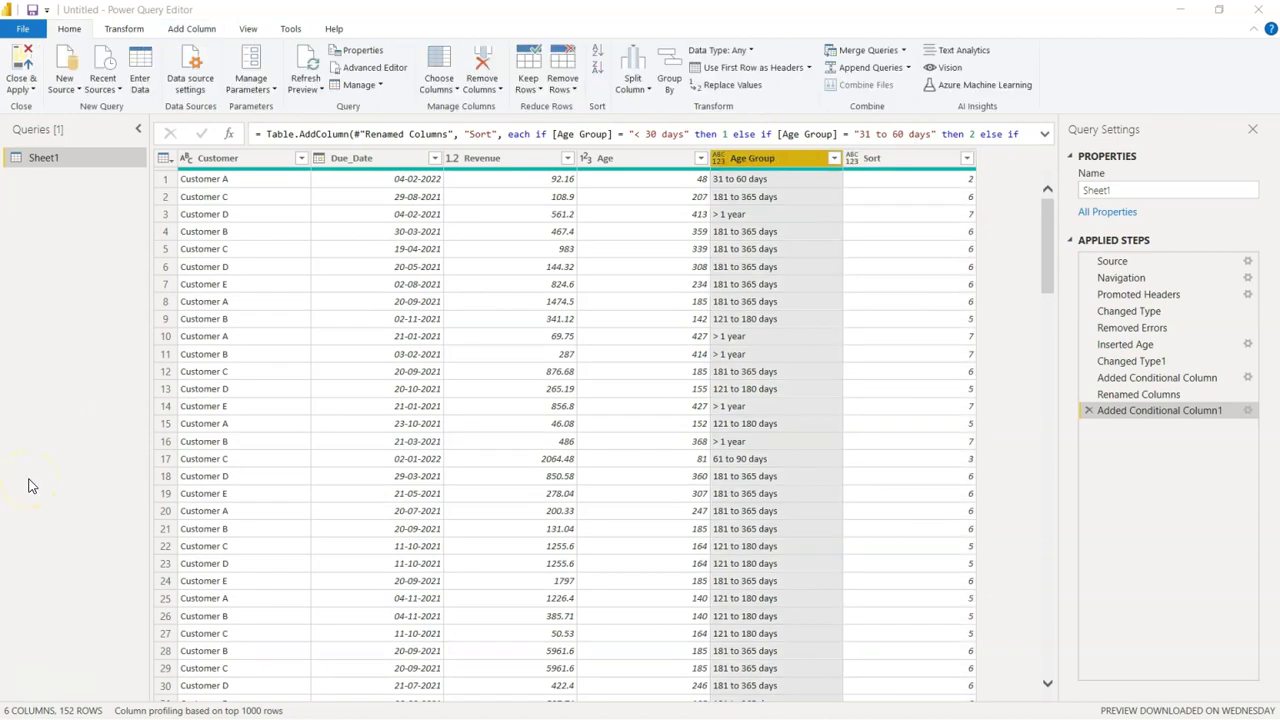
Step: Apply the query changes, then set Age Group to sort by the Sort column in Data view
left_click(33, 88)
left_click(44, 108)
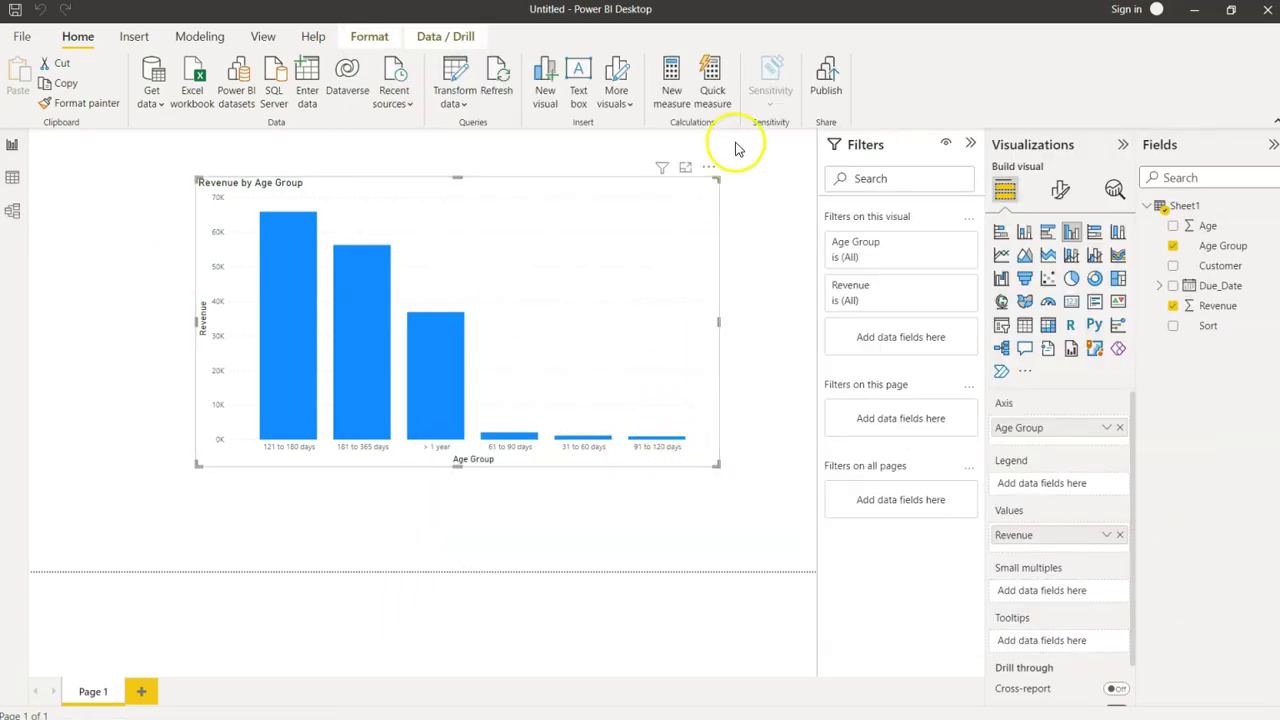
left_click(13, 180)
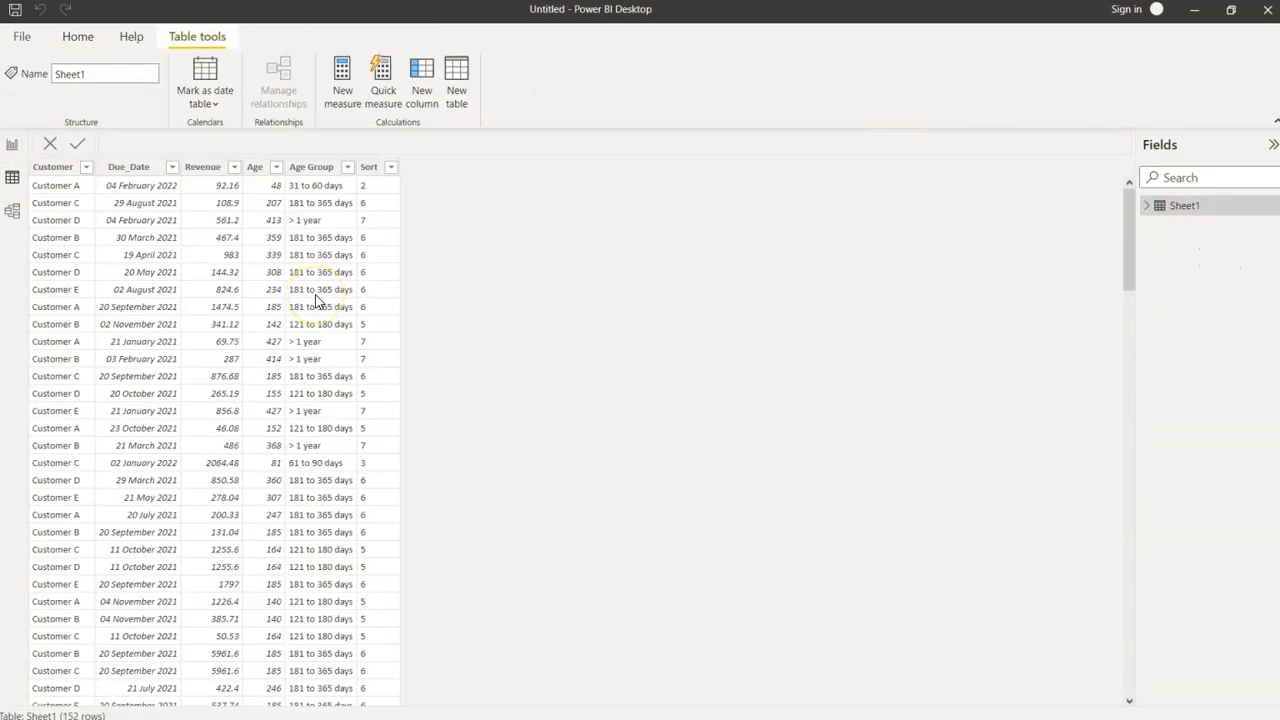
left_click(315, 167)
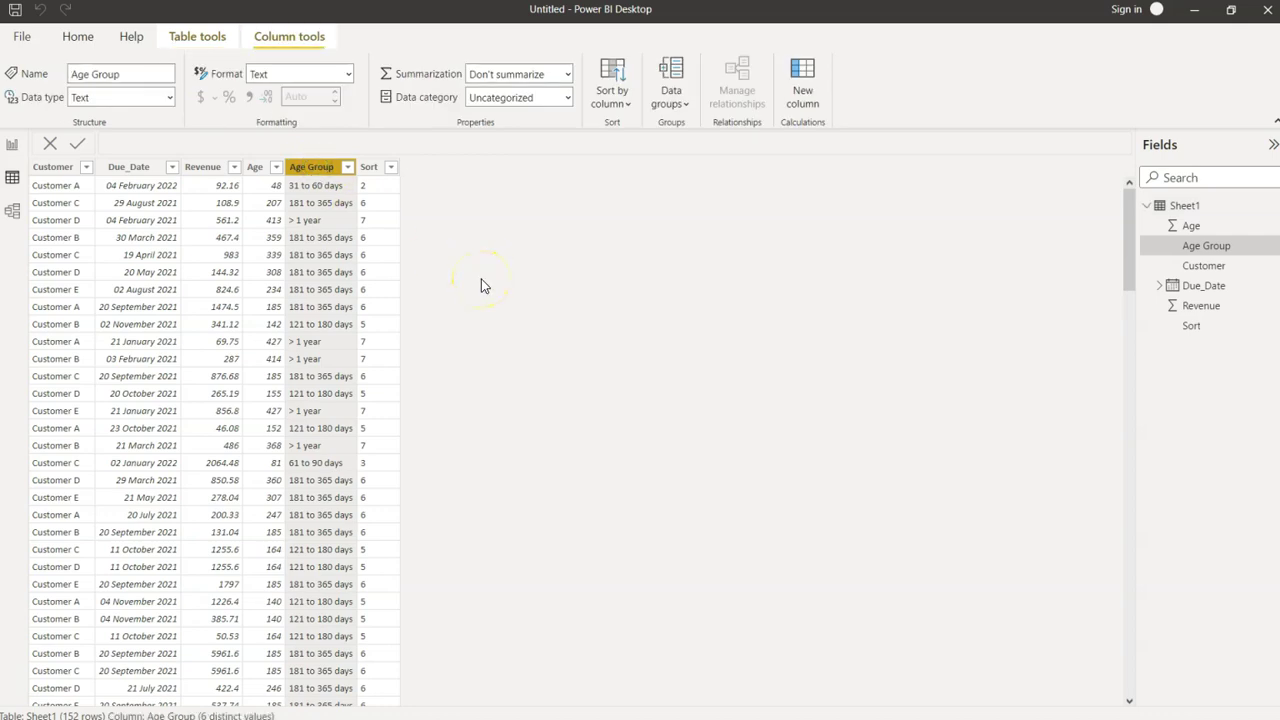
left_click(617, 108)
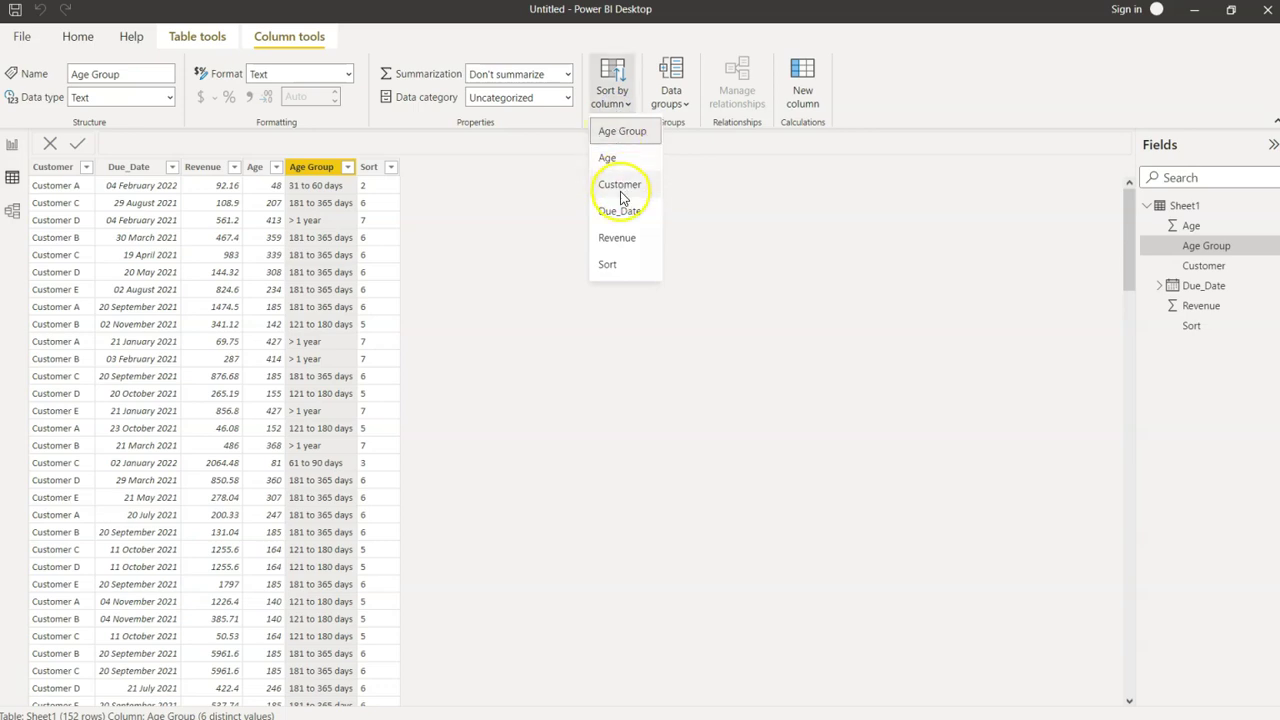
left_click(612, 264)
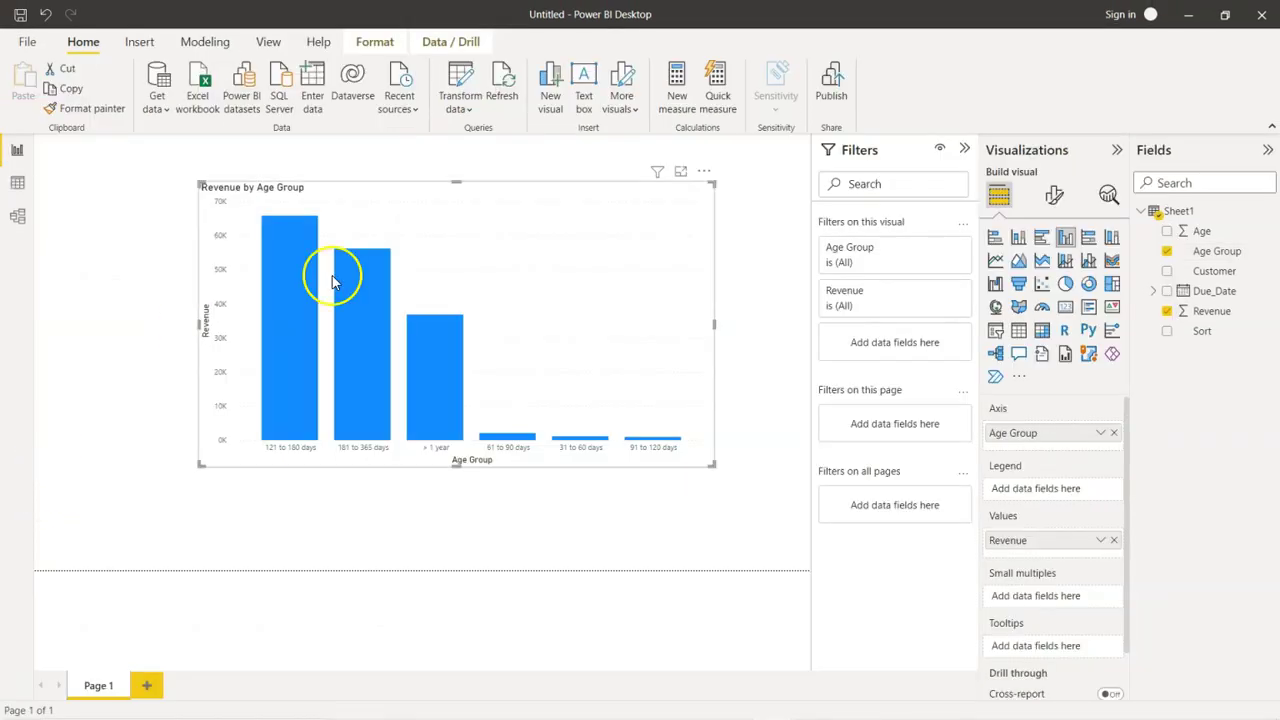
Step: Sort the Revenue by Age Group chart's axis by Age Group in ascending order
left_click(704, 172)
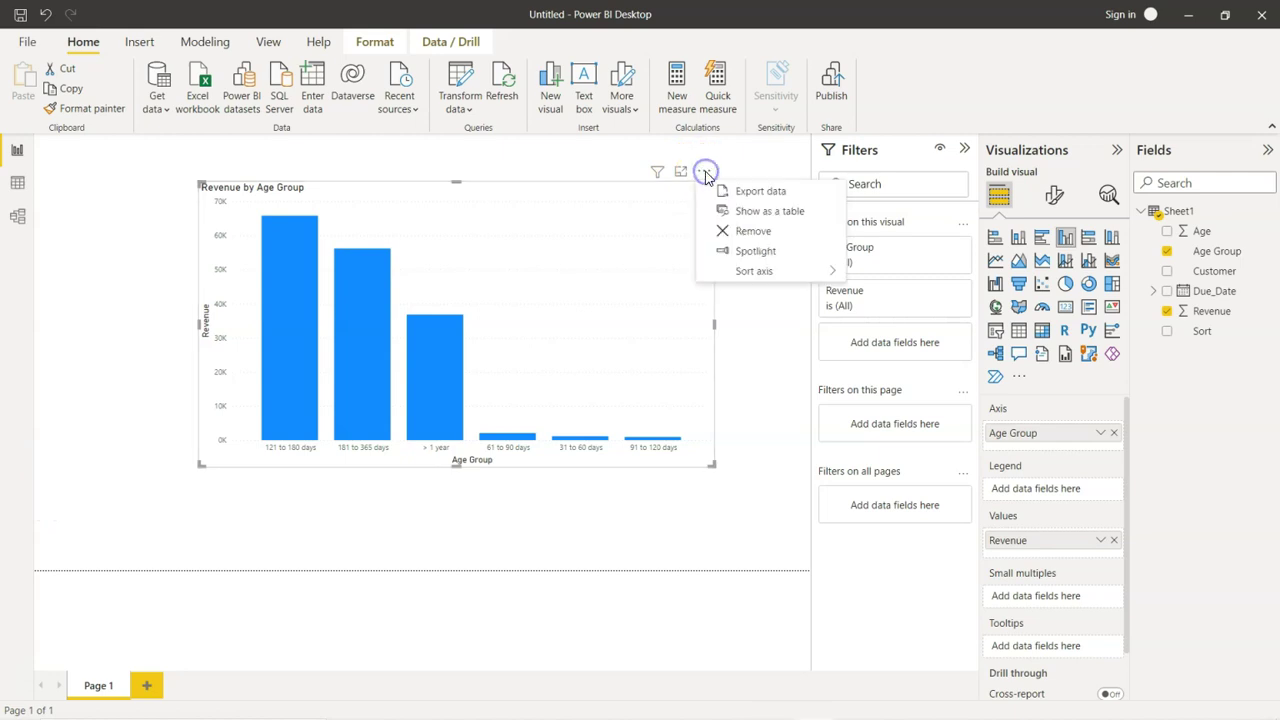
left_click(758, 272)
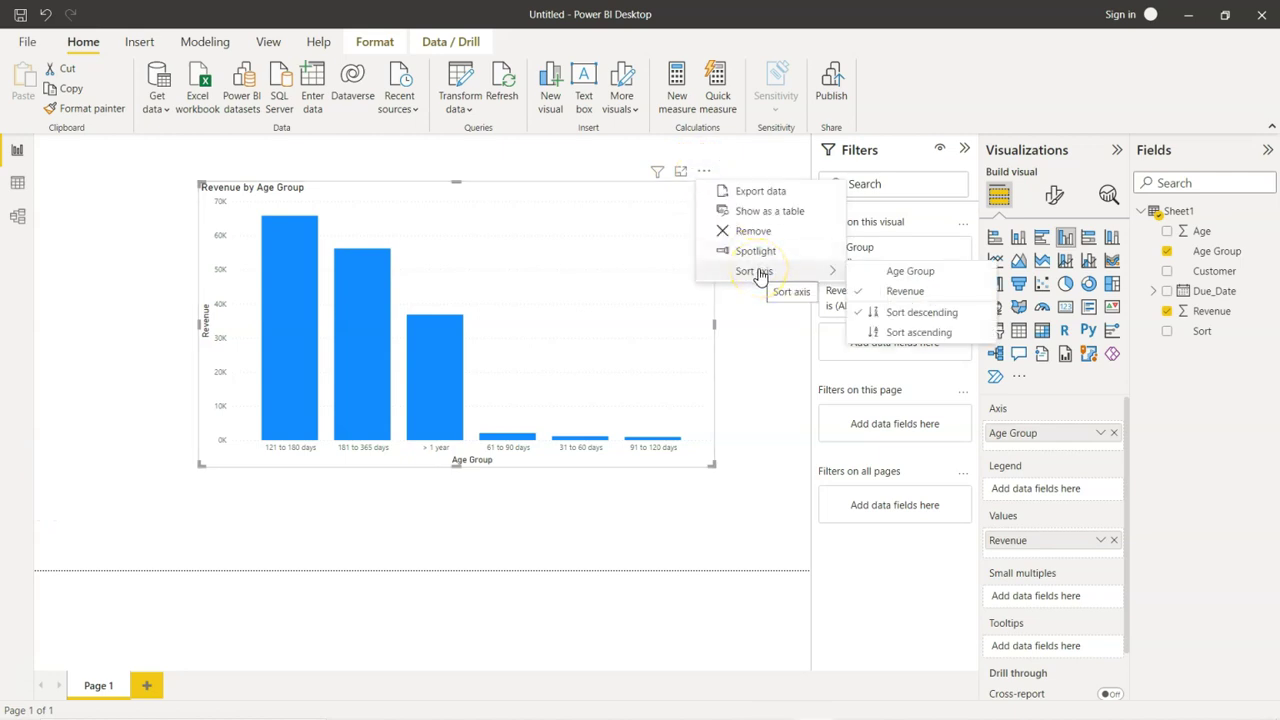
left_click(931, 274)
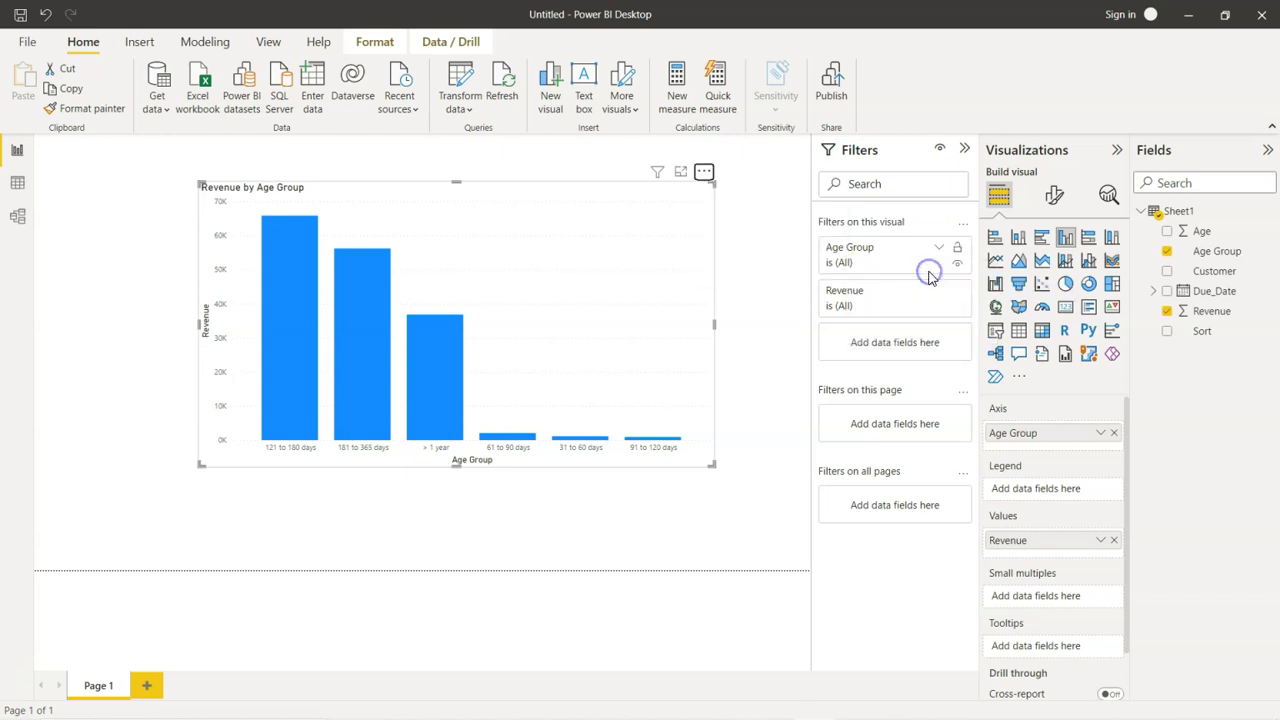
left_click(704, 172)
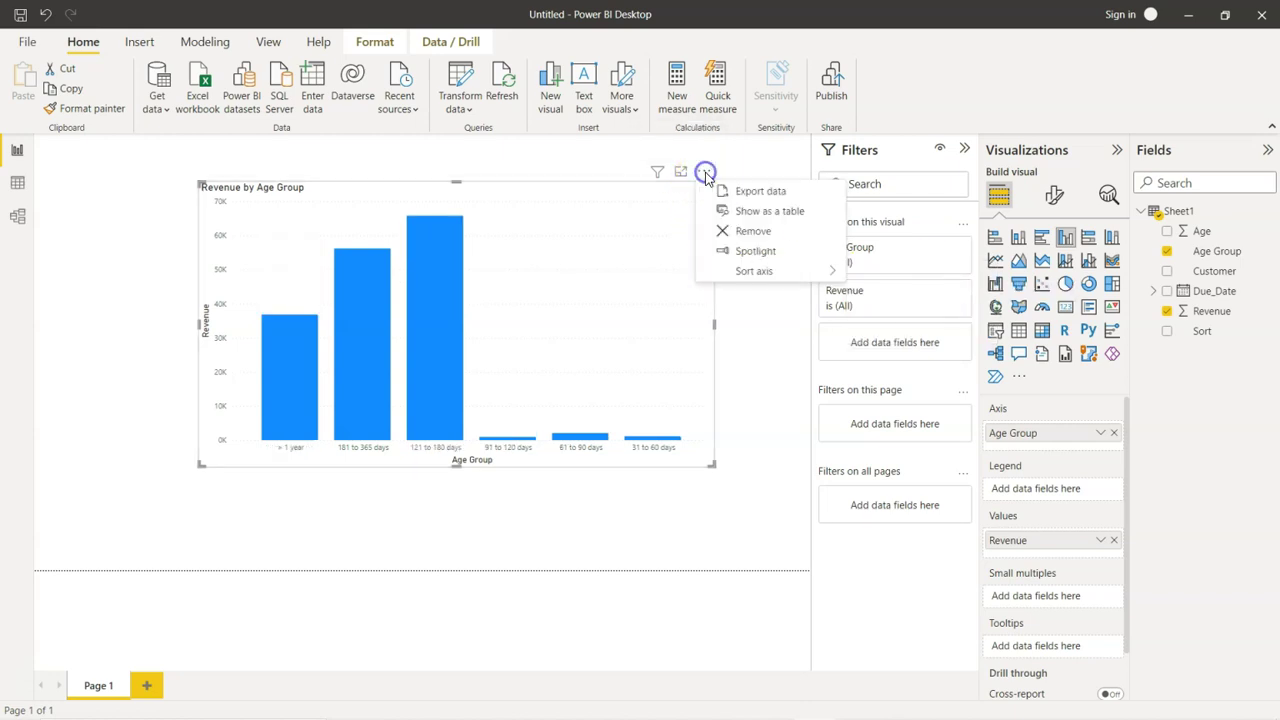
mouse_move(754, 271)
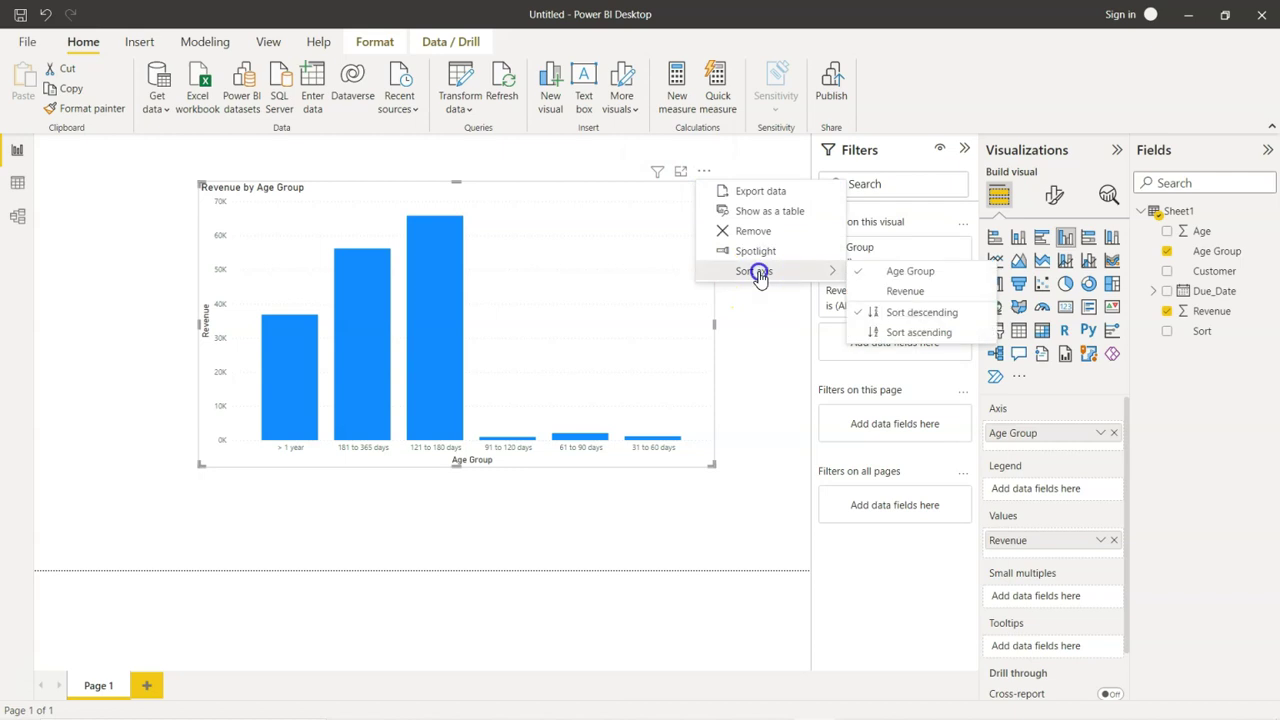
left_click(918, 333)
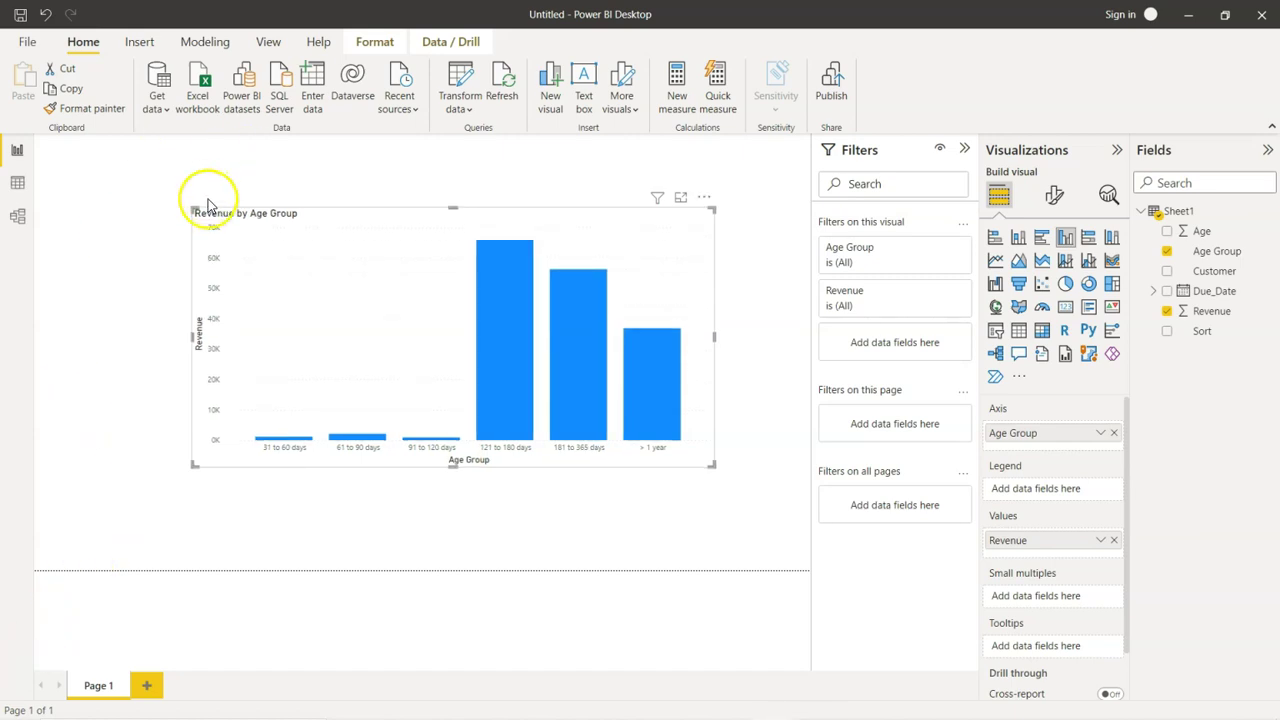
Step: Shrink the Revenue by Age Group chart and move it toward the left of the page
left_click_drag(193, 208, 306, 285)
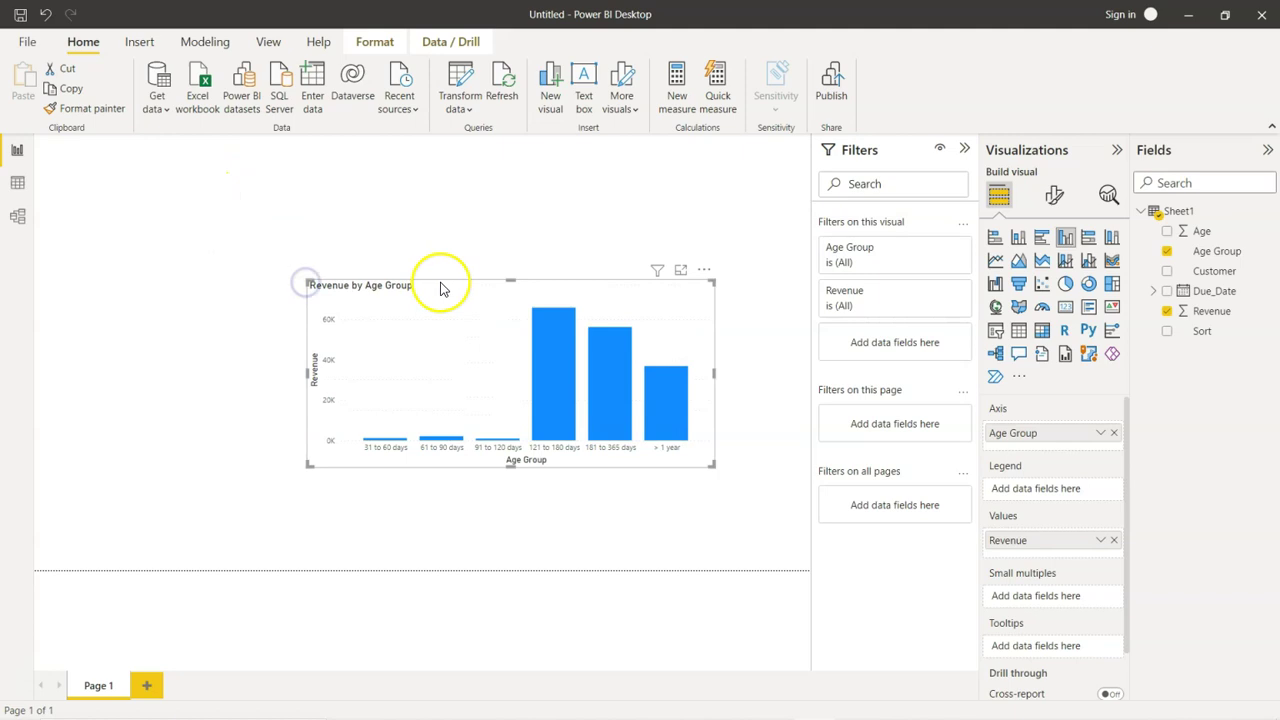
left_click_drag(437, 286, 265, 311)
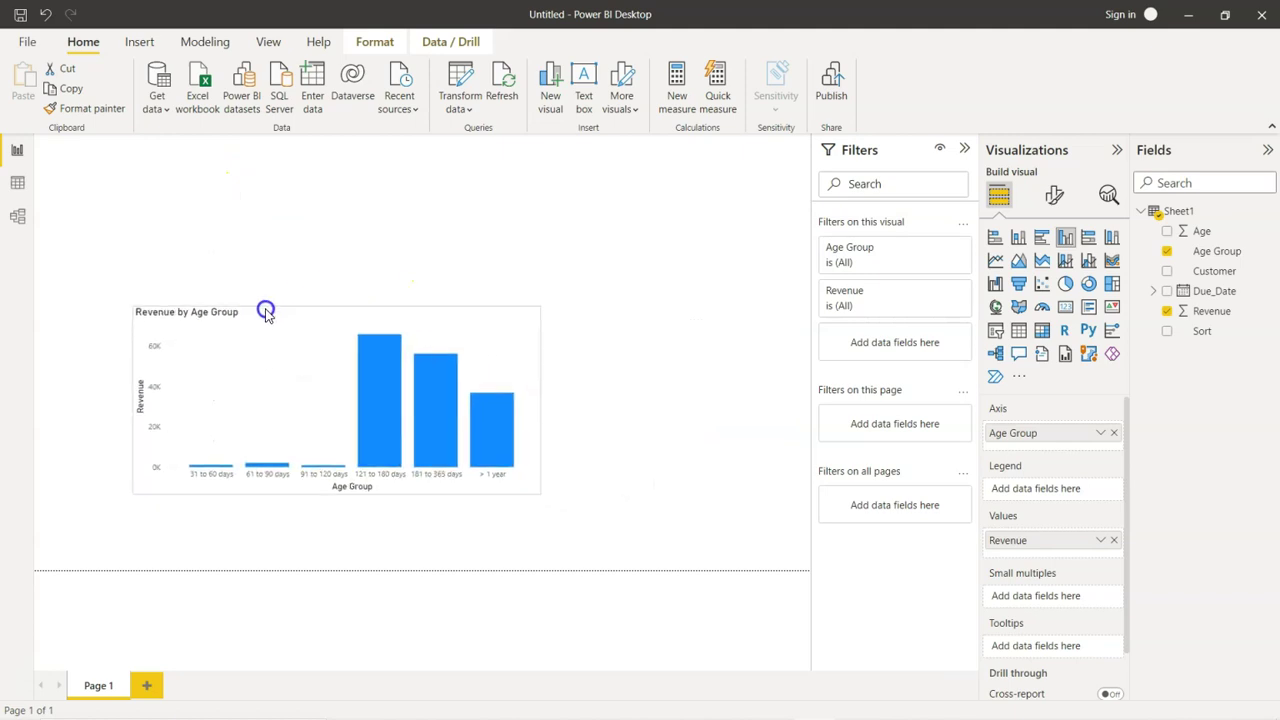
left_click(643, 362)
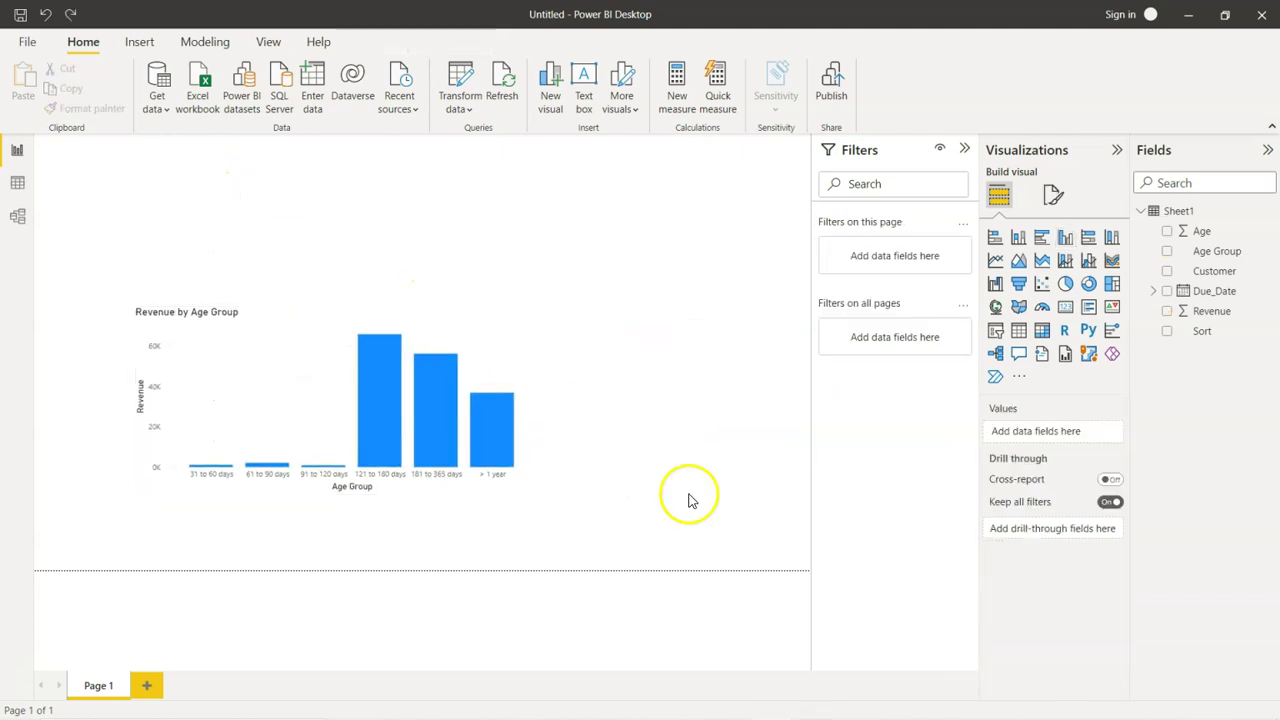
Step: Add a slicer right of the chart, enlarge it, and fill it with the Customer field
left_click(996, 330)
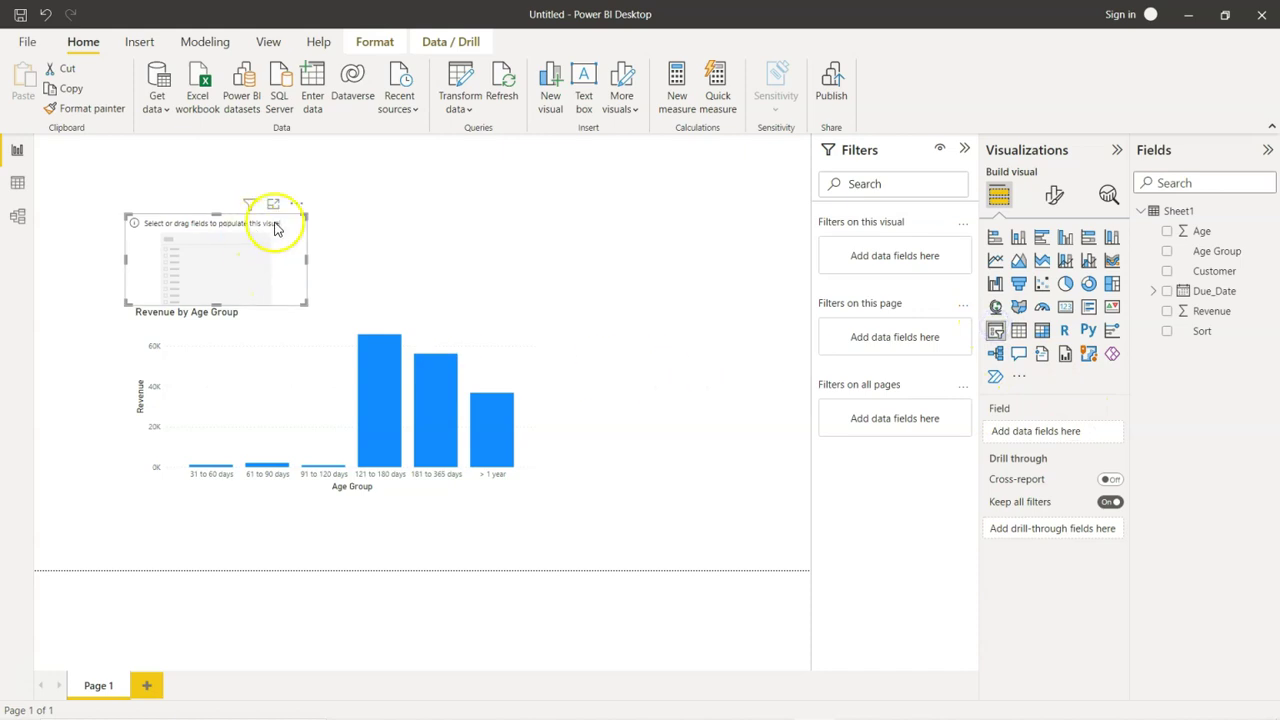
left_click_drag(282, 218, 737, 355)
mouse_move(763, 444)
left_mouse_down()
mouse_move(778, 468)
mouse_move(775, 458)
left_mouse_up()
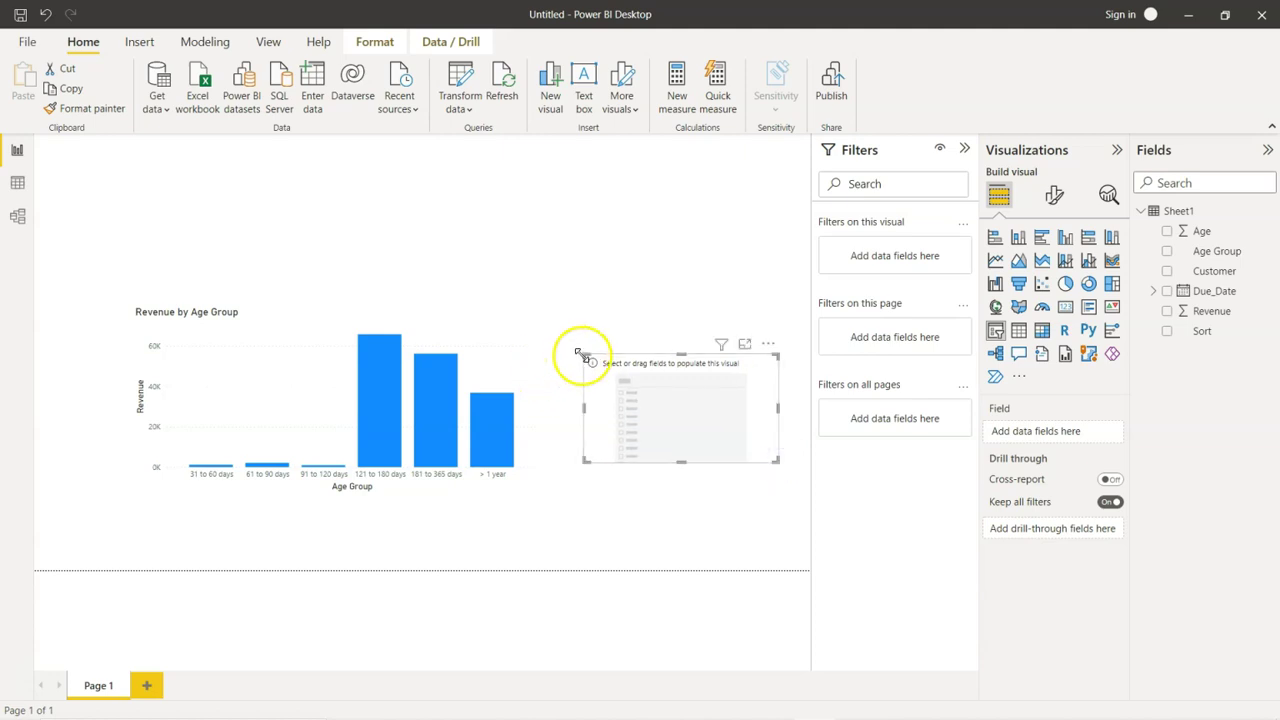
left_click_drag(583, 354, 569, 341)
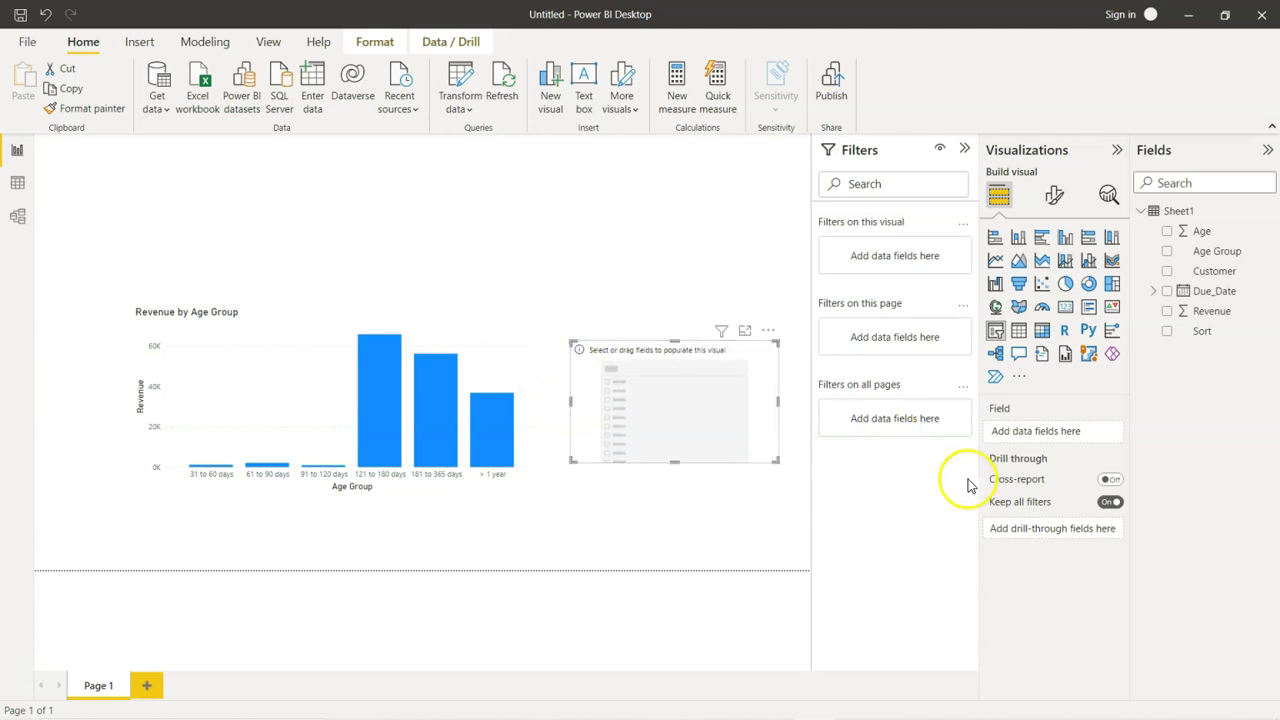
left_click_drag(1210, 271, 1049, 430)
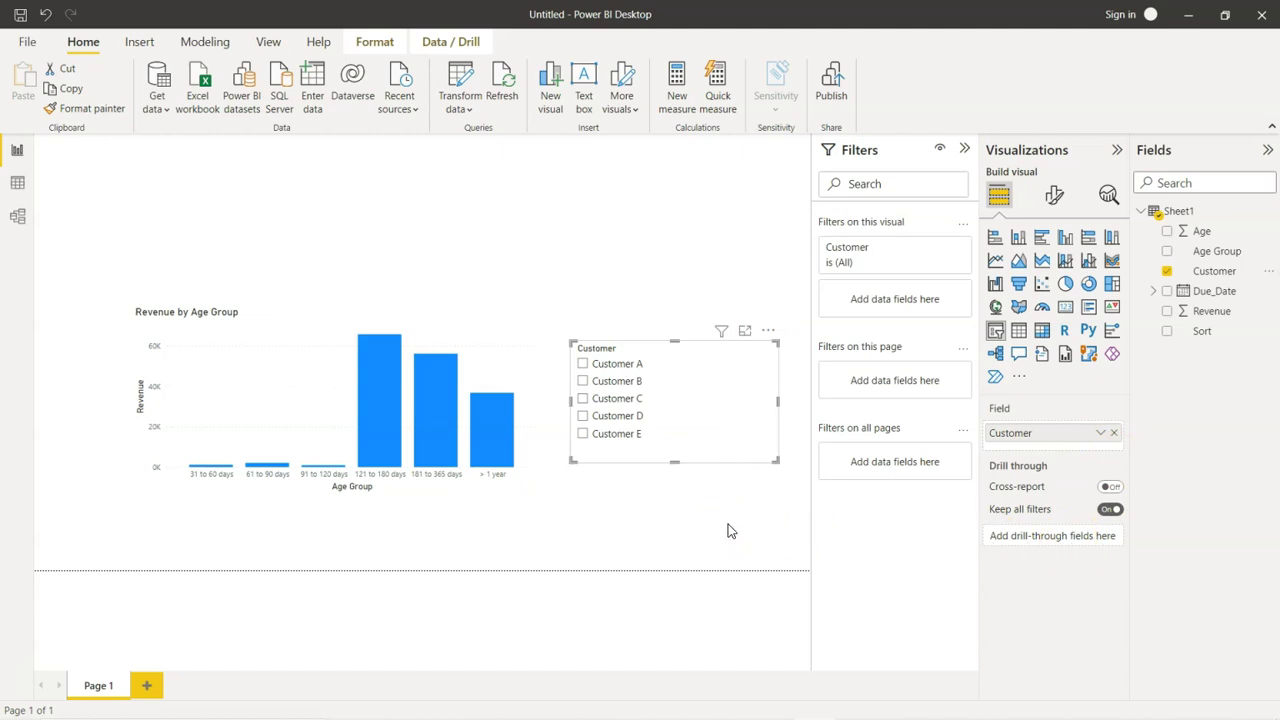
Step: Turn on Show 'Select all' in the slicer's Selection settings, test Customer B, then select all customers
left_click(1062, 195)
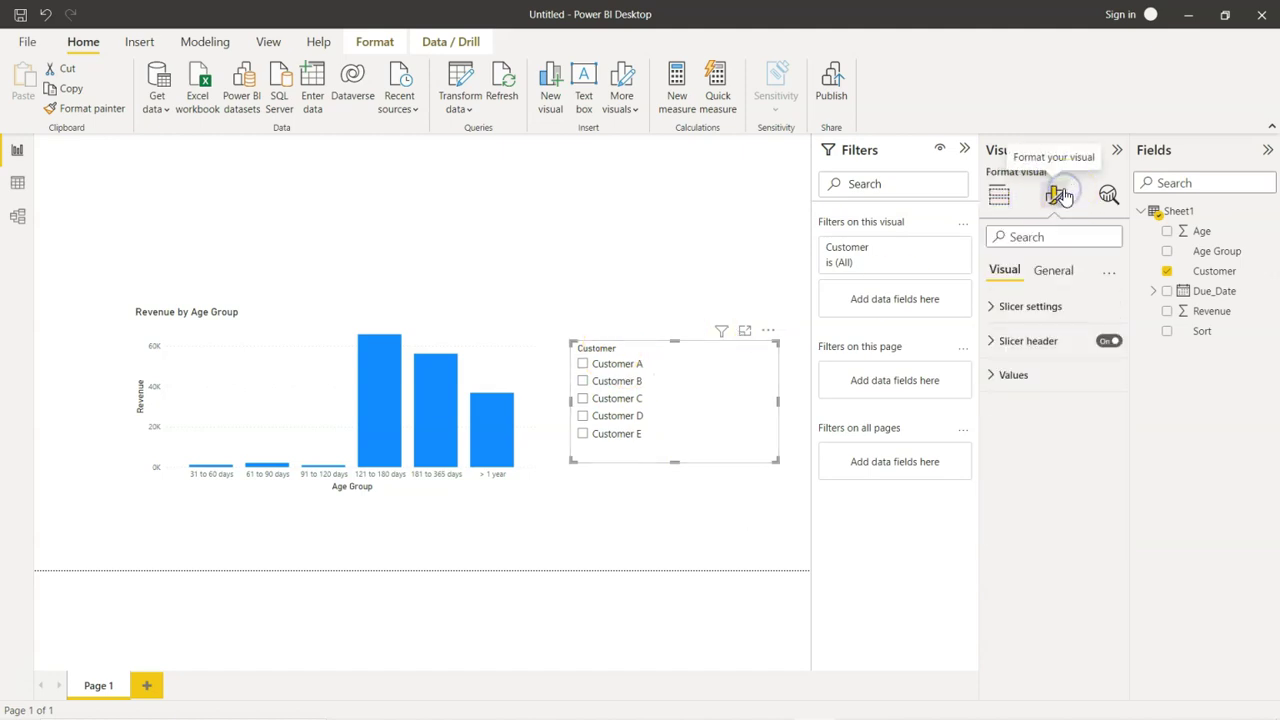
left_click(993, 308)
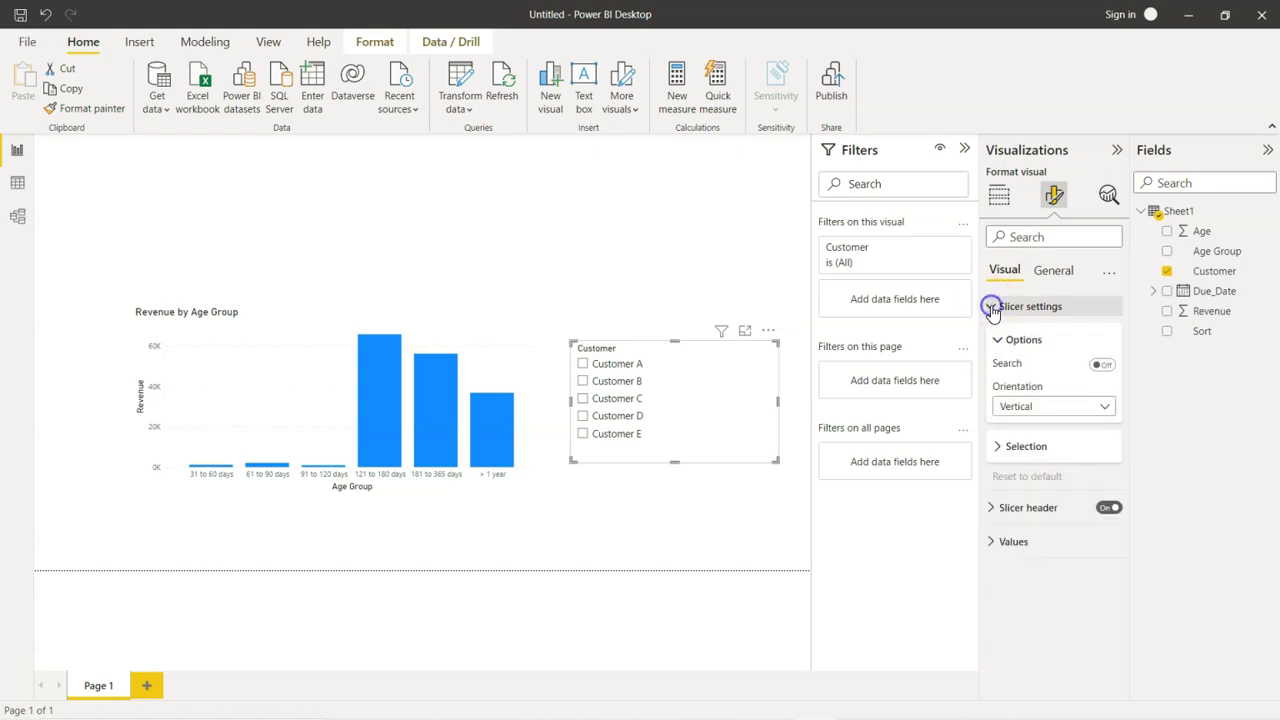
left_click(997, 447)
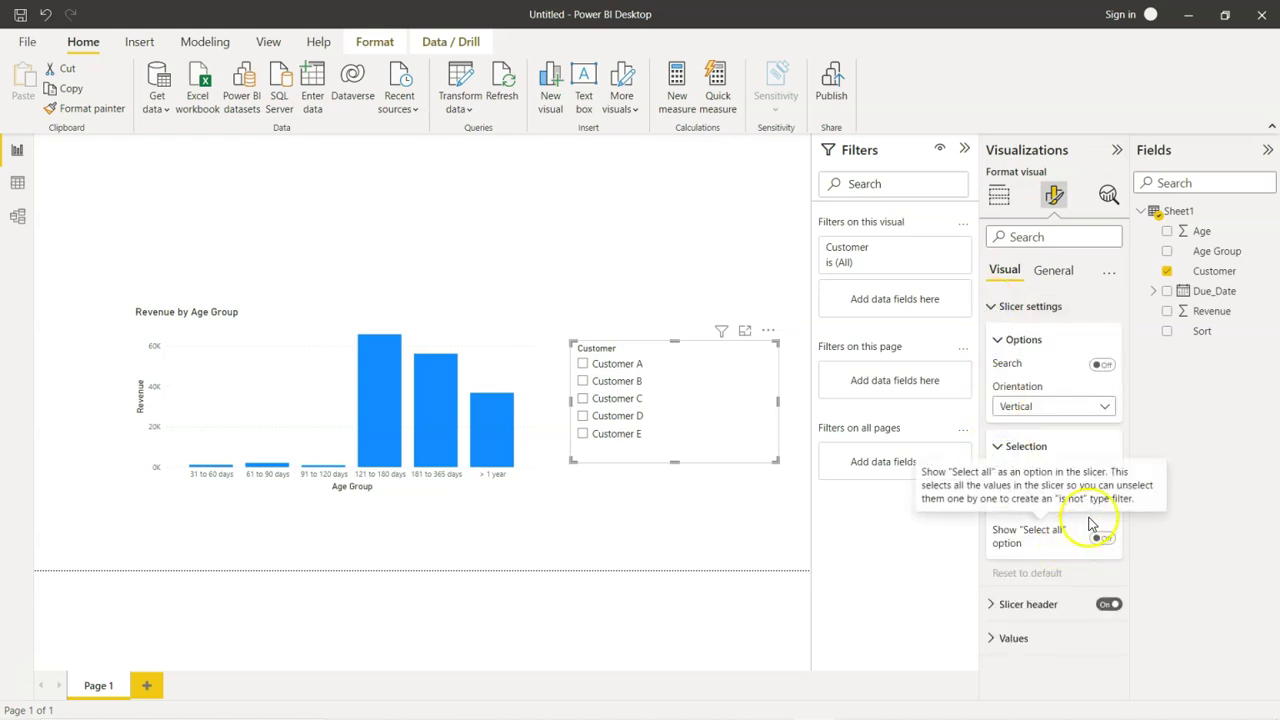
left_click(1104, 539)
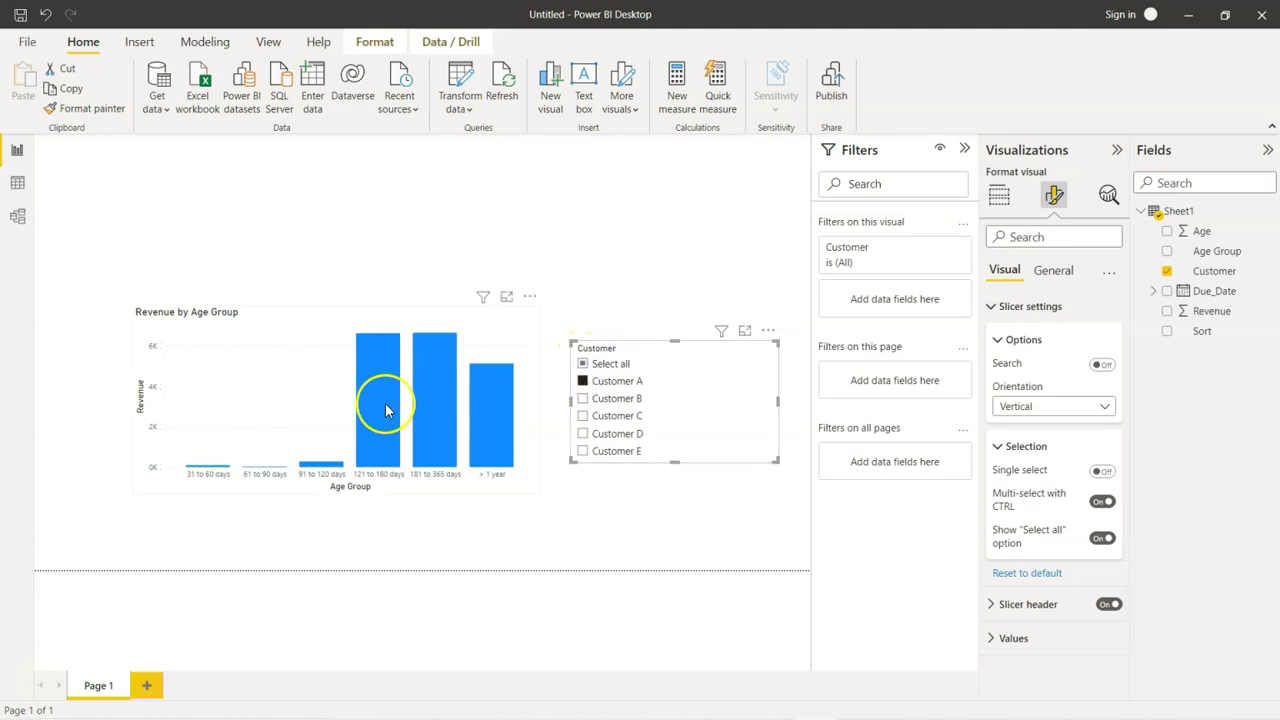
left_click(584, 399)
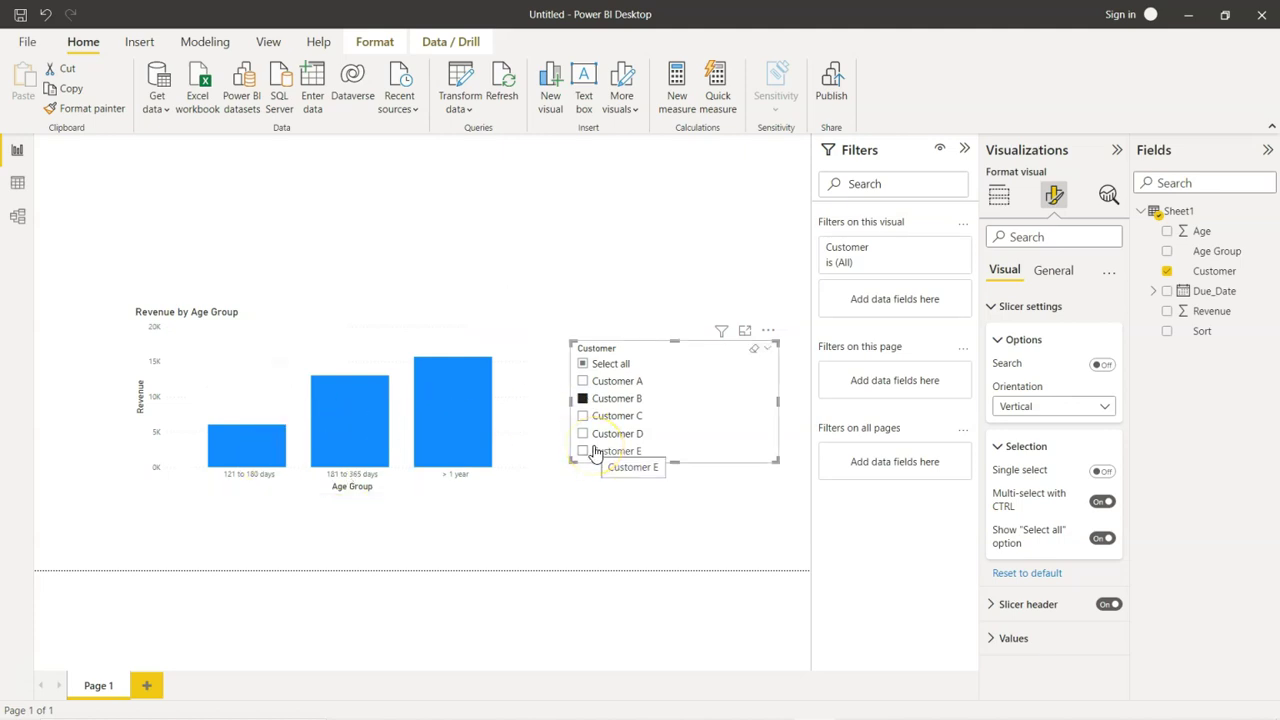
left_click(583, 365)
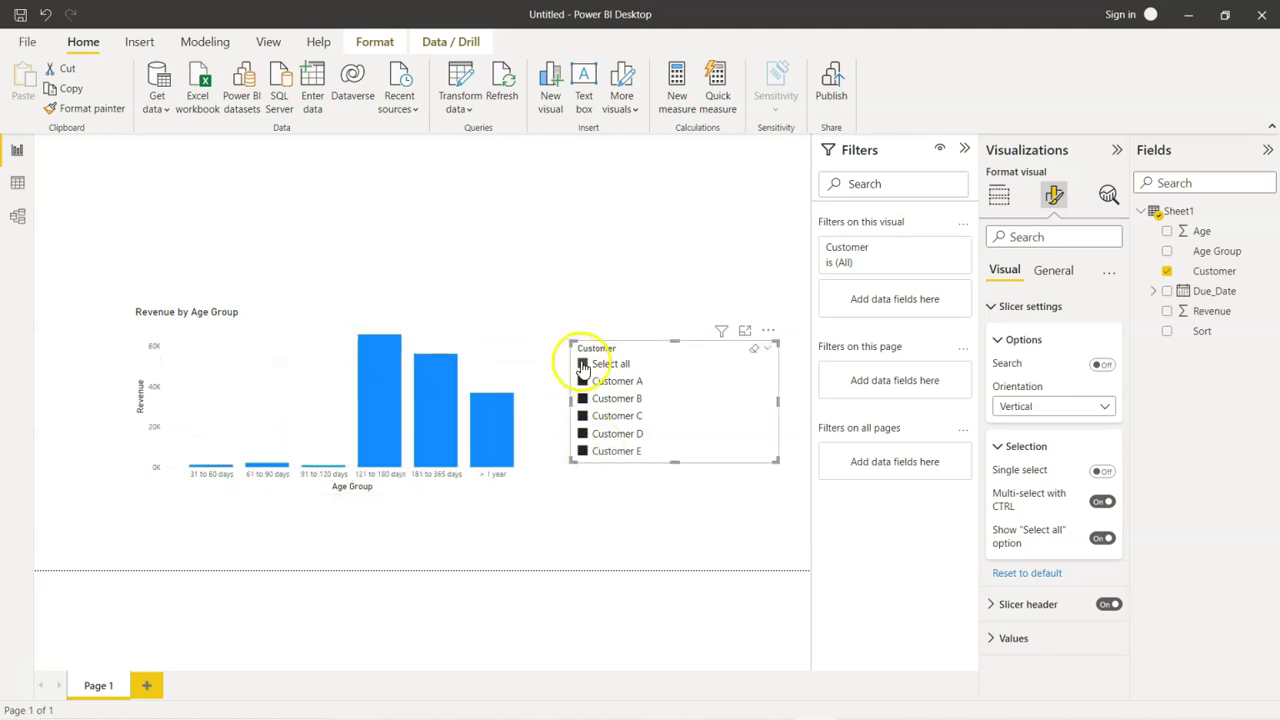
left_click(555, 275)
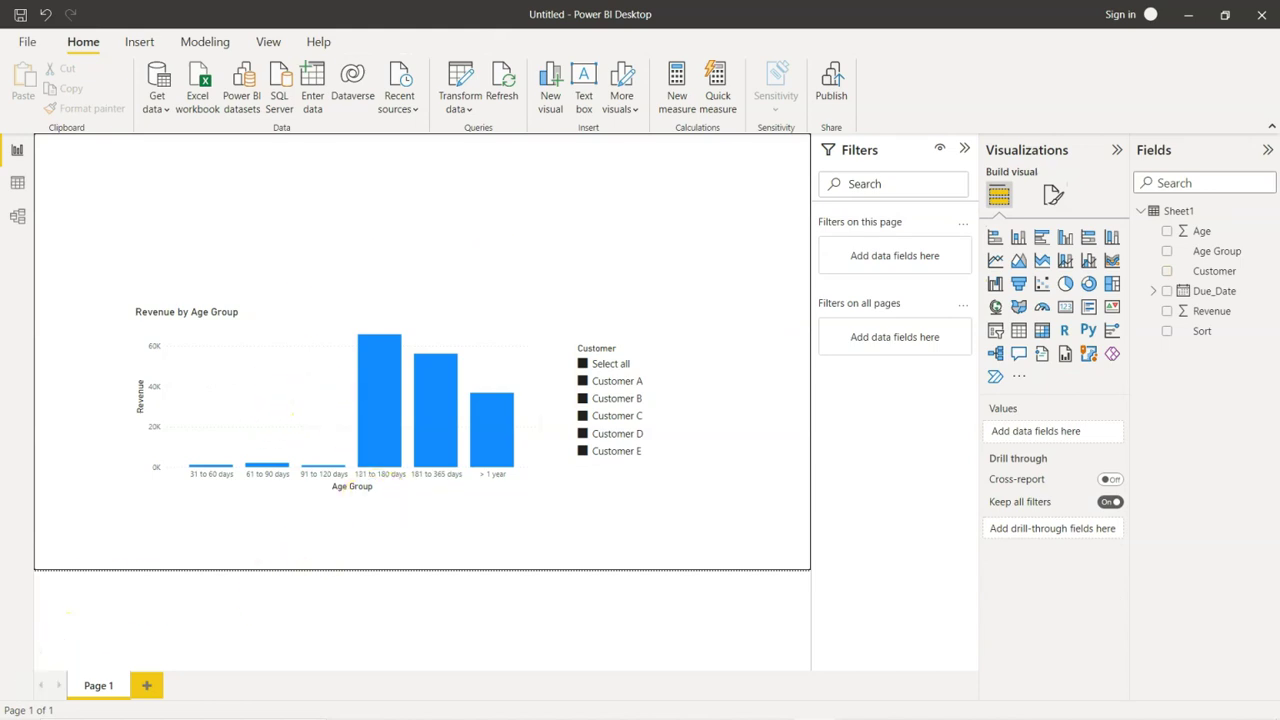
Step: Add a widened card at the top-left above the chart showing total Revenue of 163.03K
left_click(83, 440)
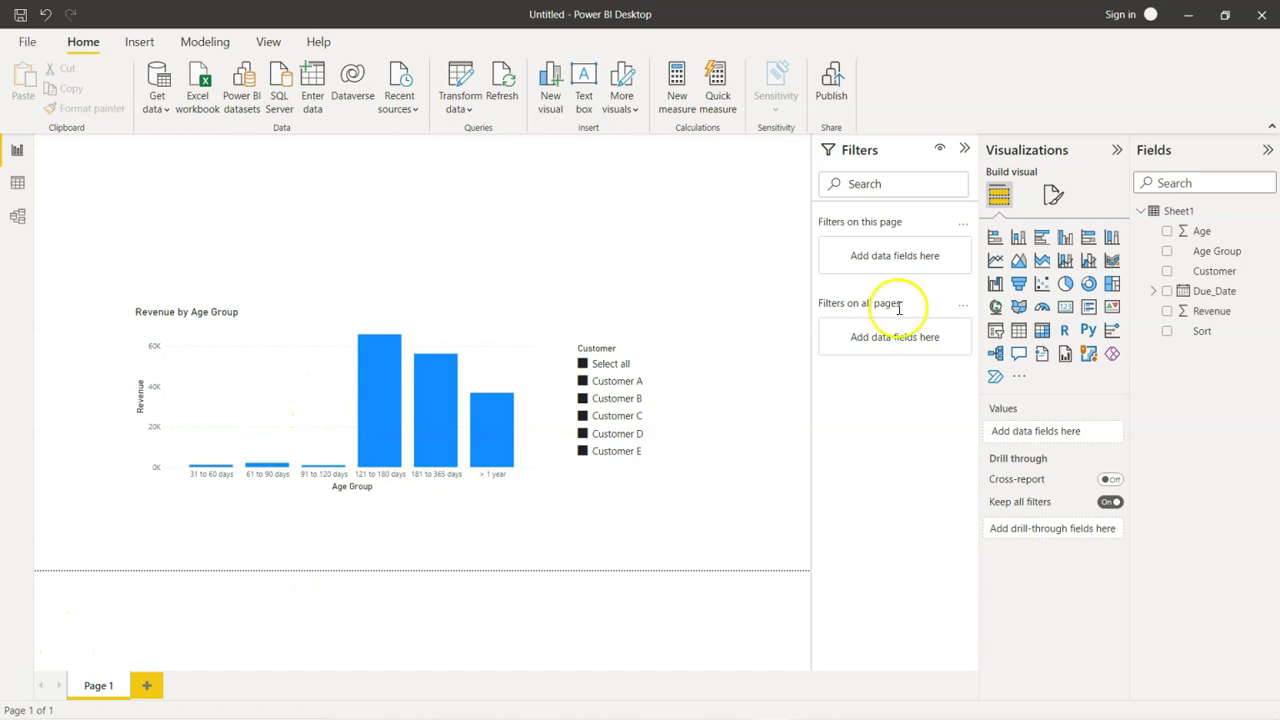
left_click(1066, 308)
left_click_drag(228, 245, 237, 185)
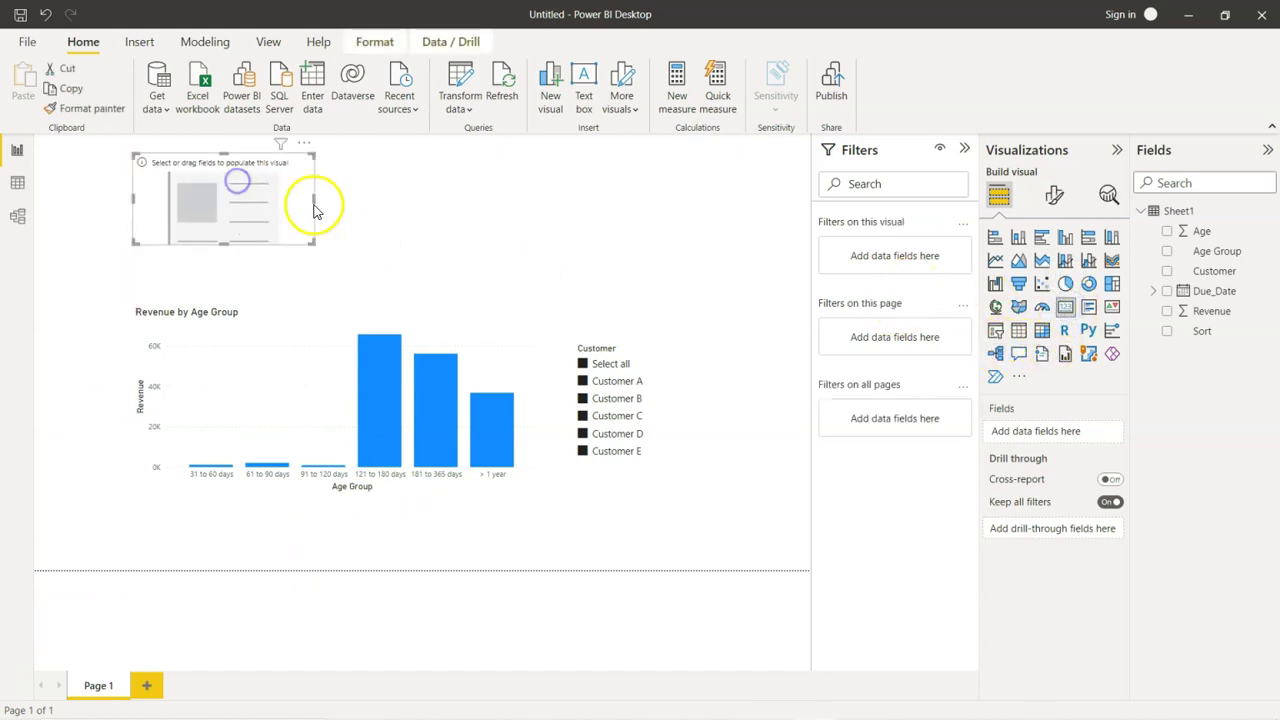
left_click_drag(314, 200, 351, 206)
left_click_drag(315, 165, 317, 185)
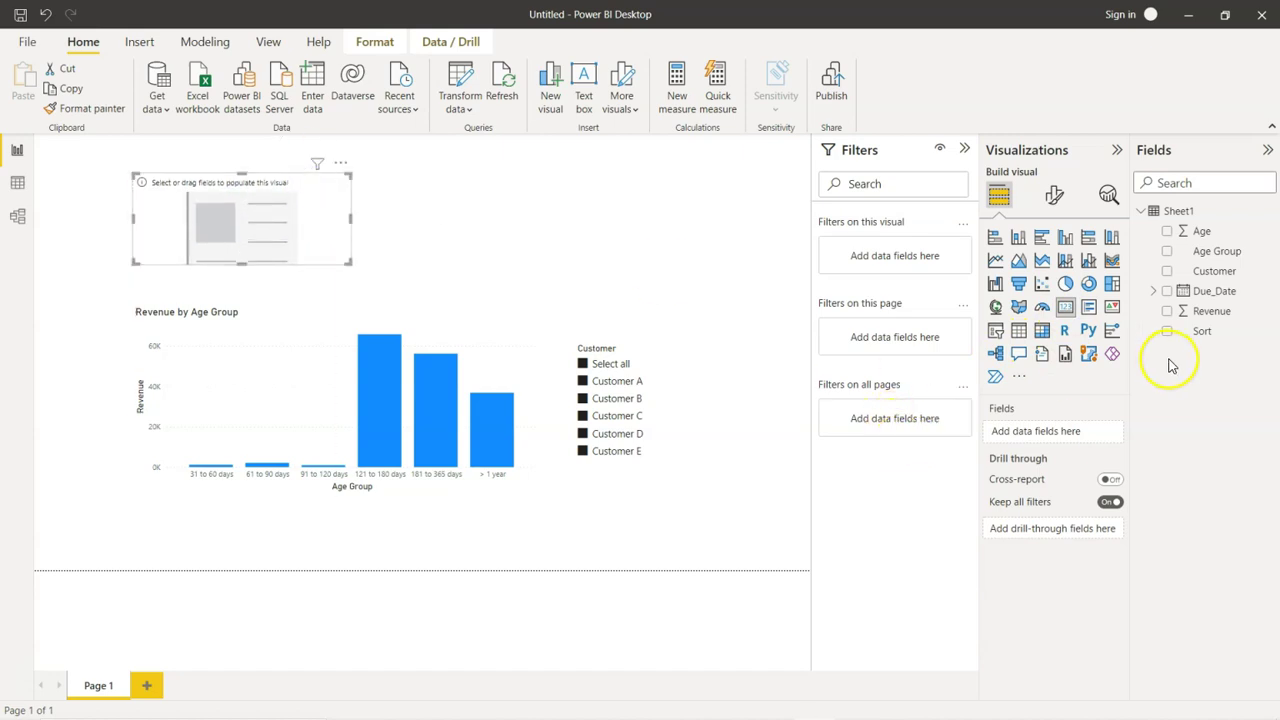
left_click_drag(1223, 311, 1066, 430)
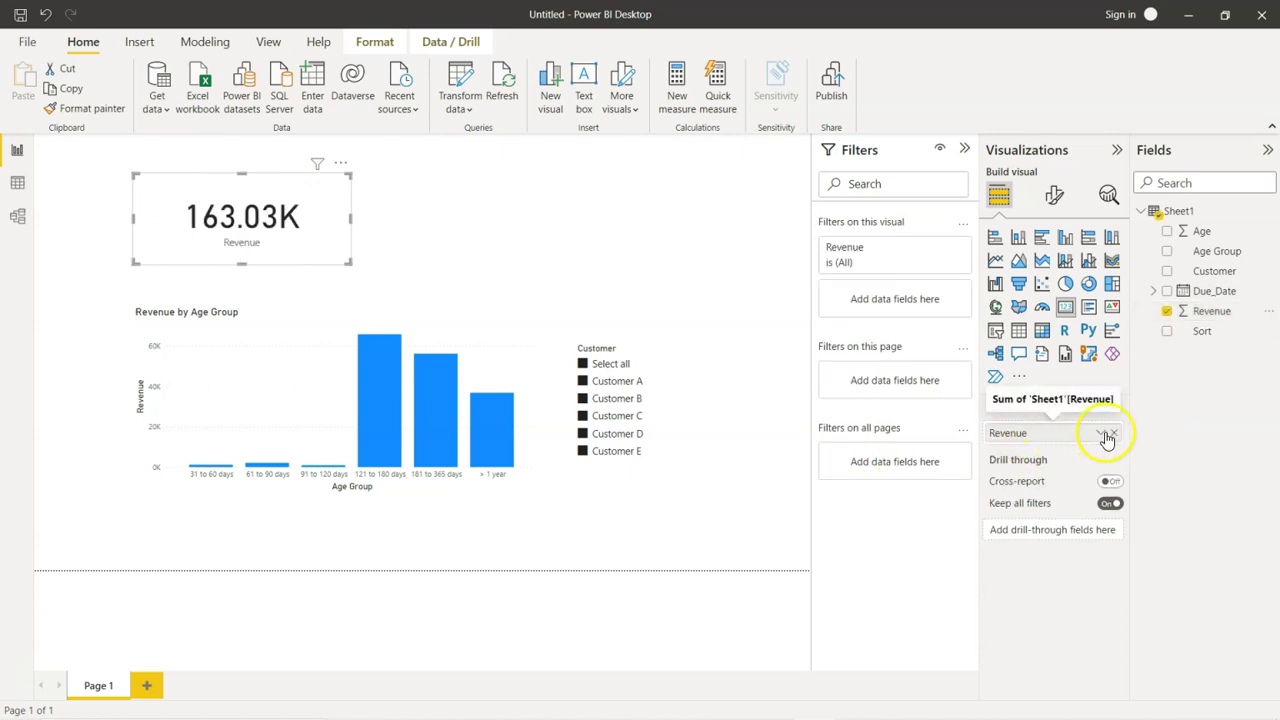
left_click(390, 203)
left_click(297, 189)
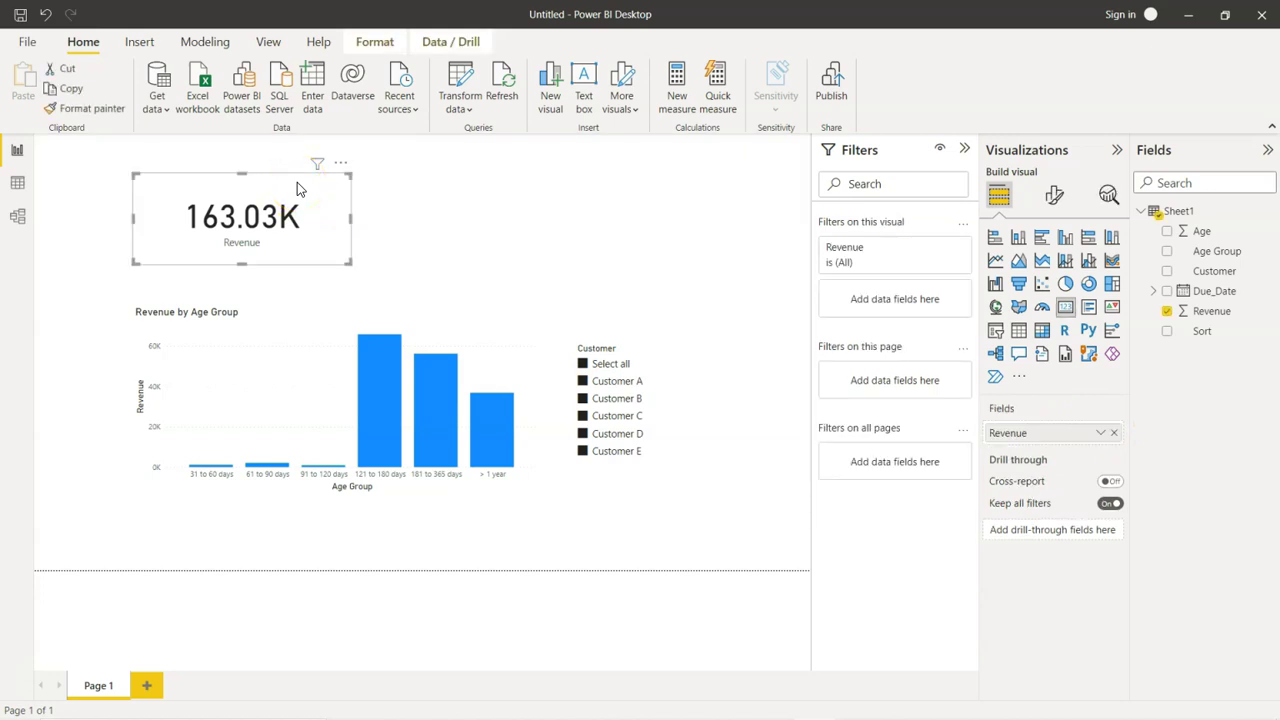
Step: Duplicate the Revenue card, move the copy beside it, and change it to Count of Revenue (152)
right_click(306, 185)
left_click(352, 240)
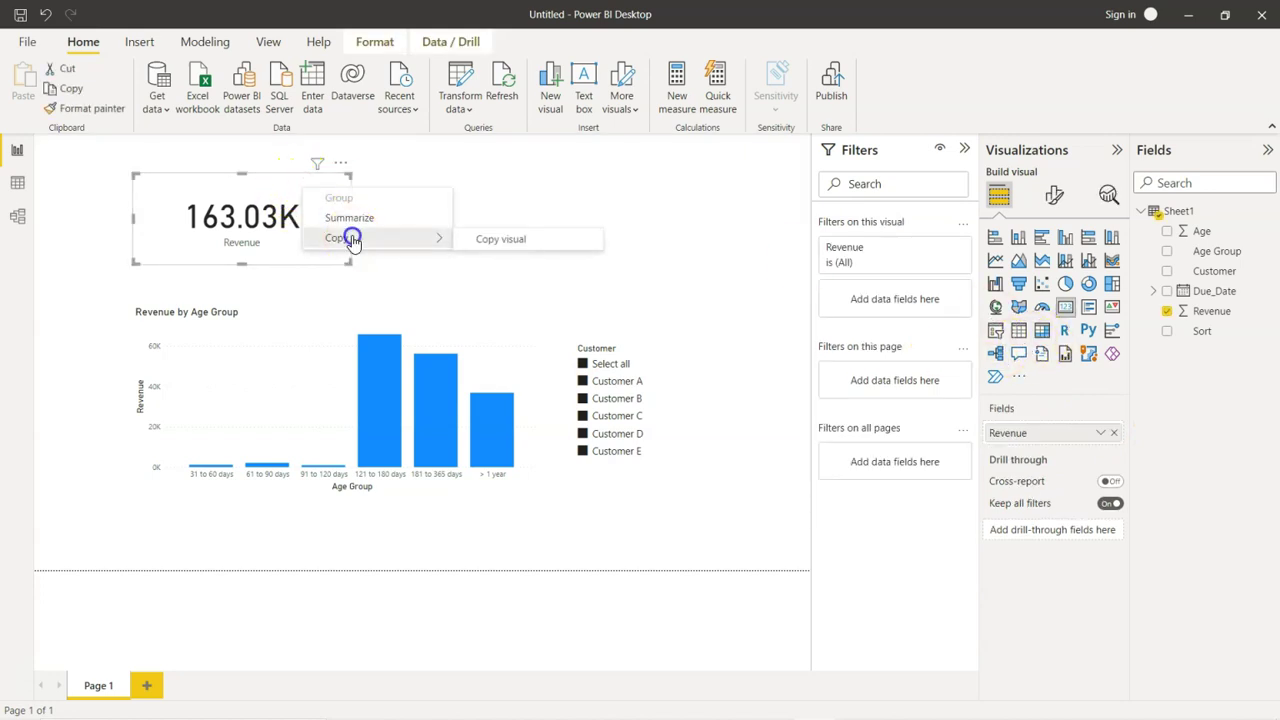
left_click(484, 238)
left_click(469, 204)
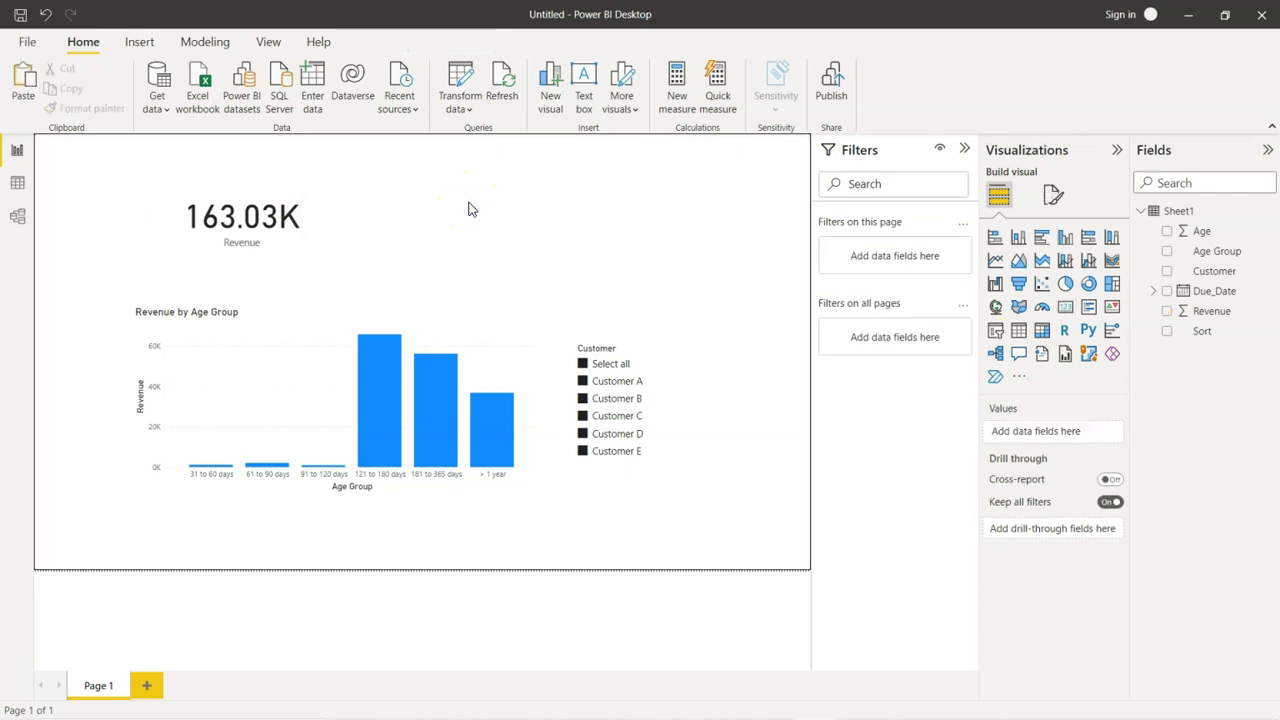
key("ctrl+v")
left_click_drag(337, 217, 600, 222)
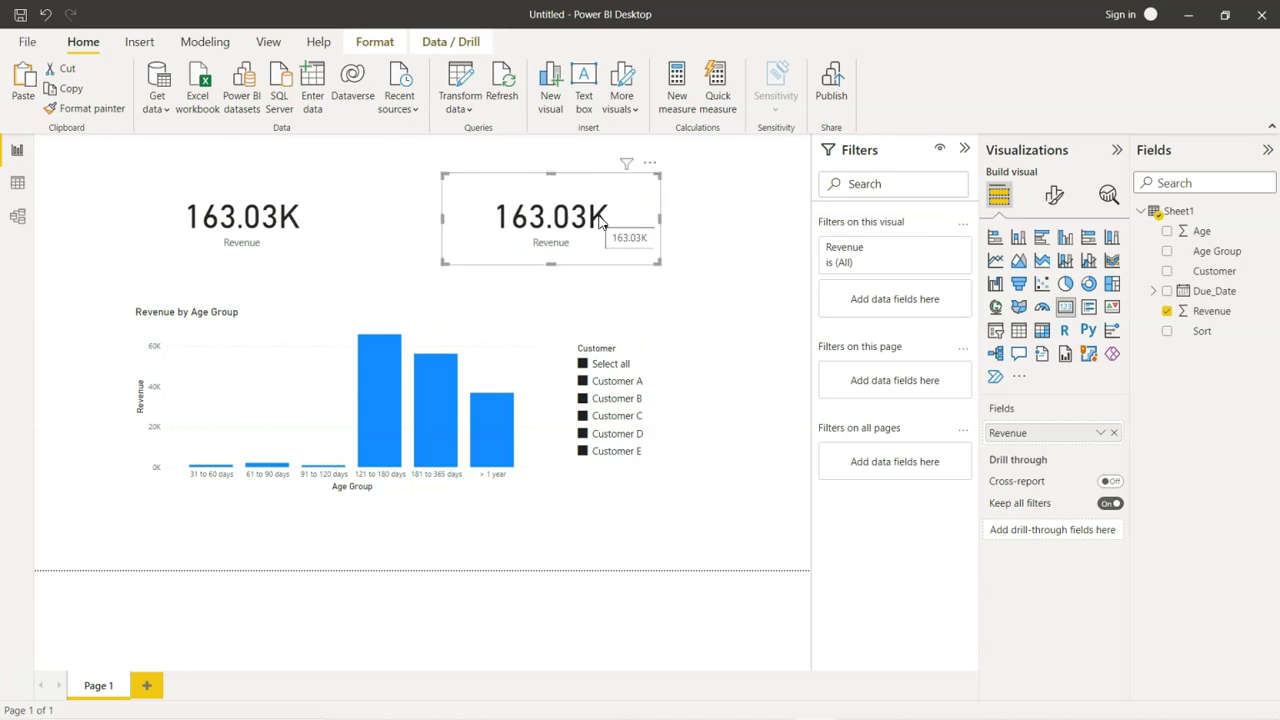
left_click(1102, 433)
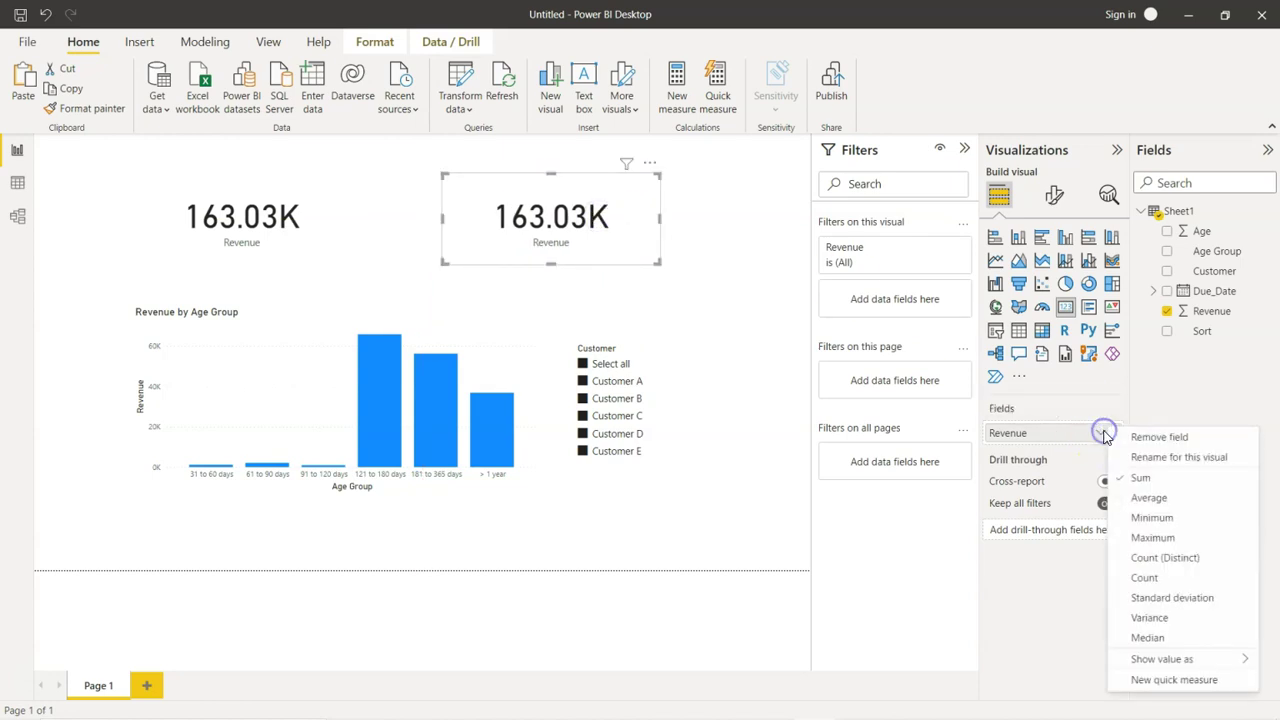
left_click(1145, 578)
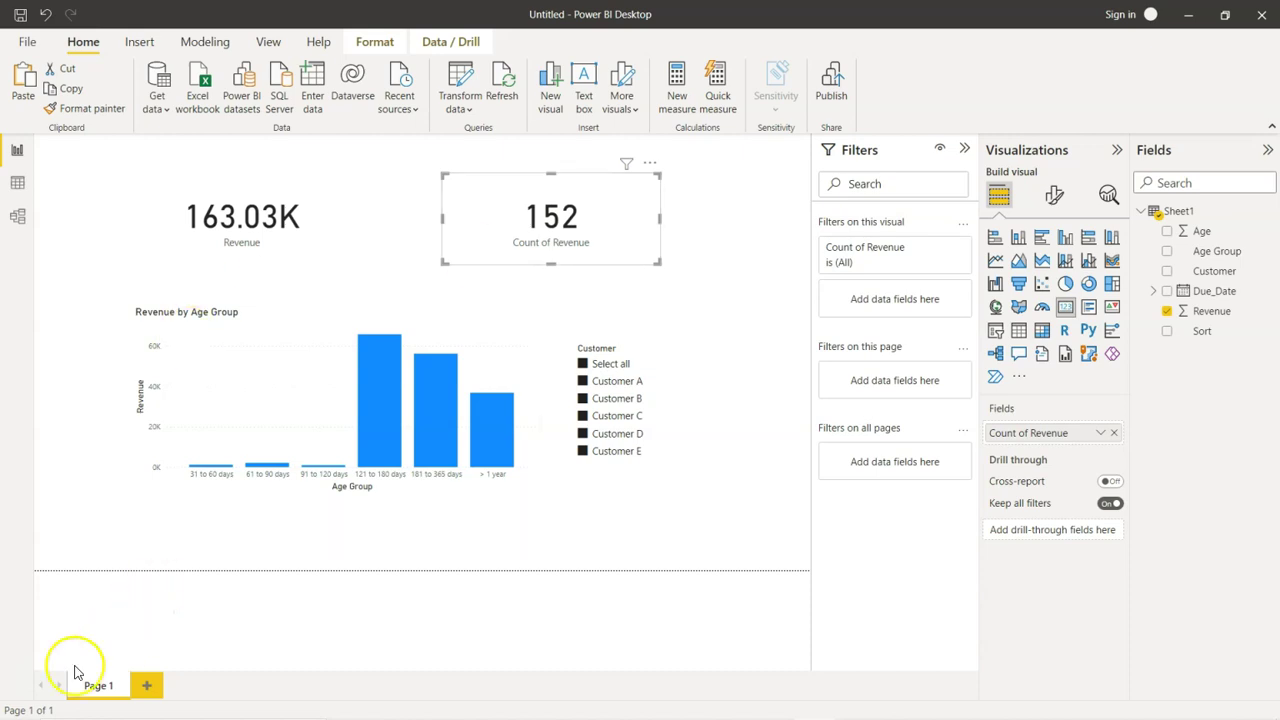
Step: Give the 163.03K Revenue card a dark blue background colour
left_click(241, 217)
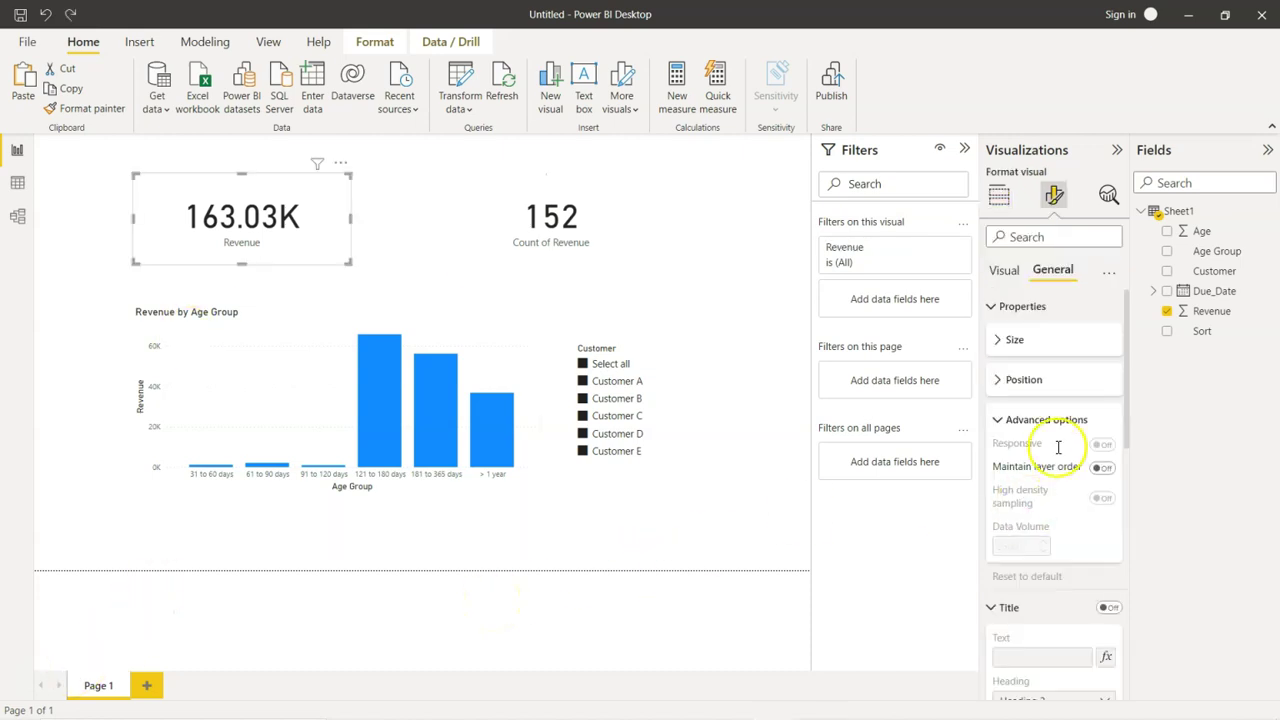
scroll(1070, 425, "down", 3)
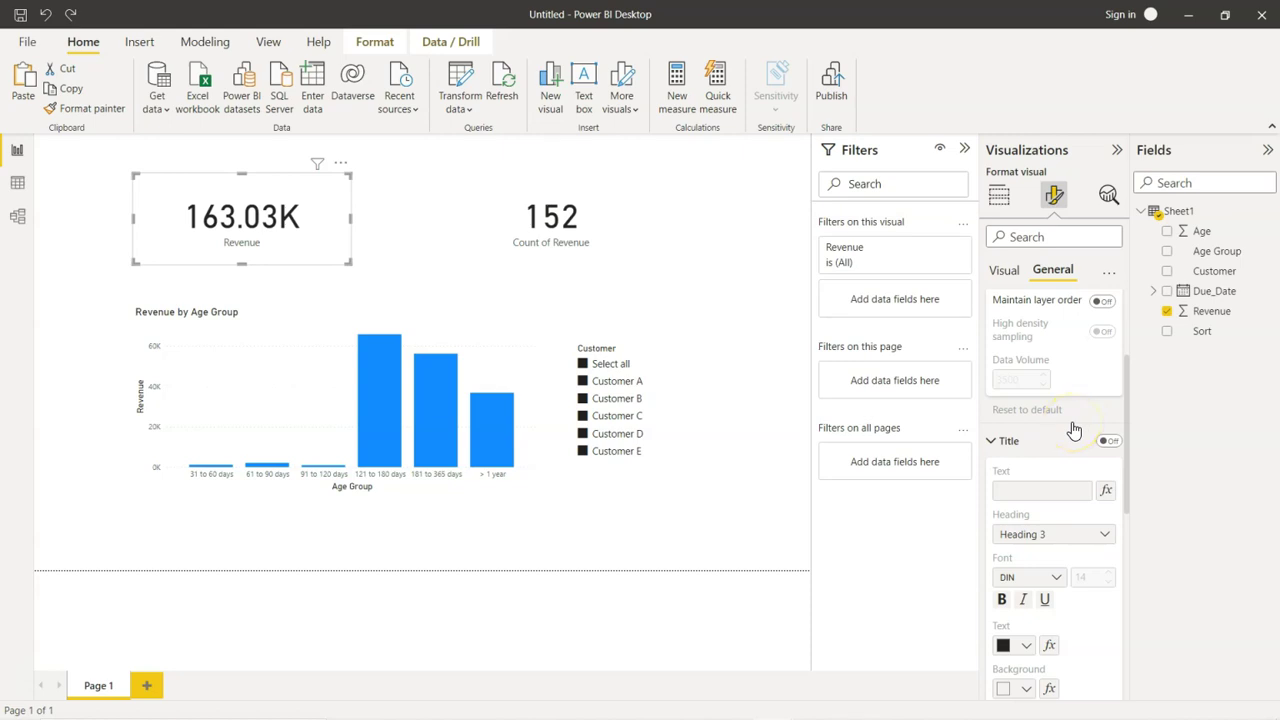
scroll(1073, 430, "down", 3)
scroll(1080, 429, "down", 2)
scroll(1084, 424, "down", 1)
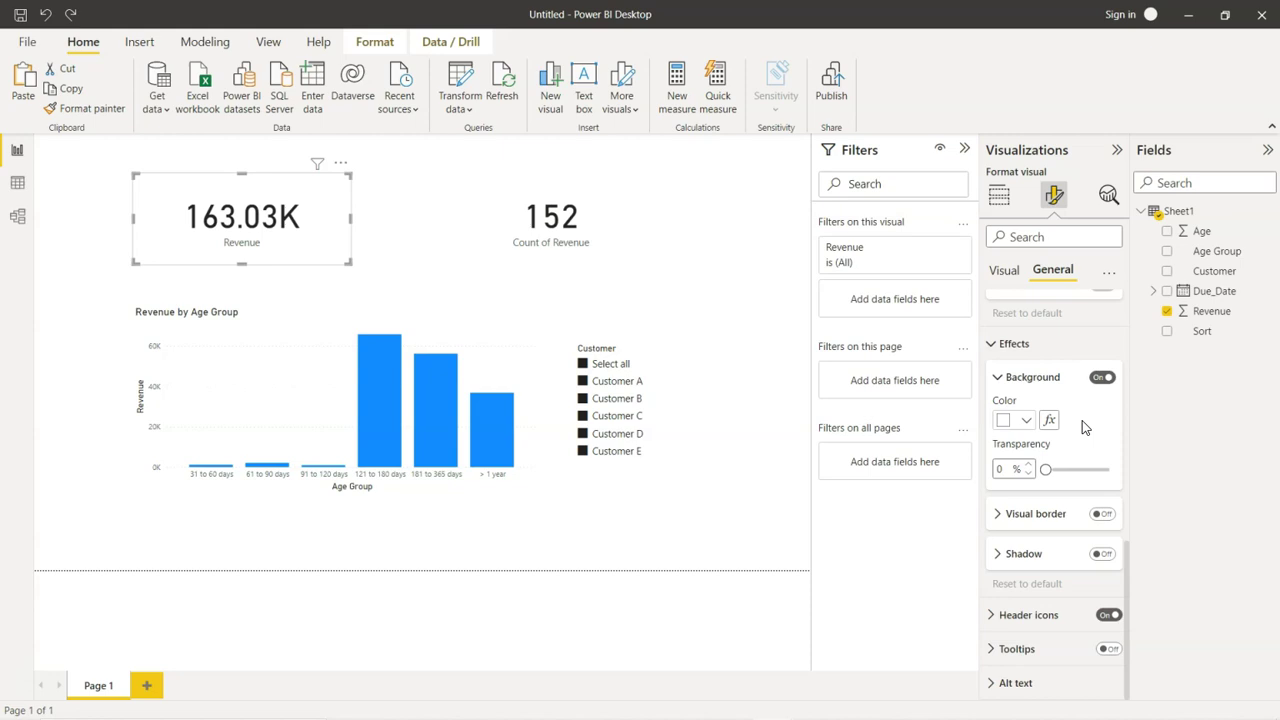
left_click(1028, 423)
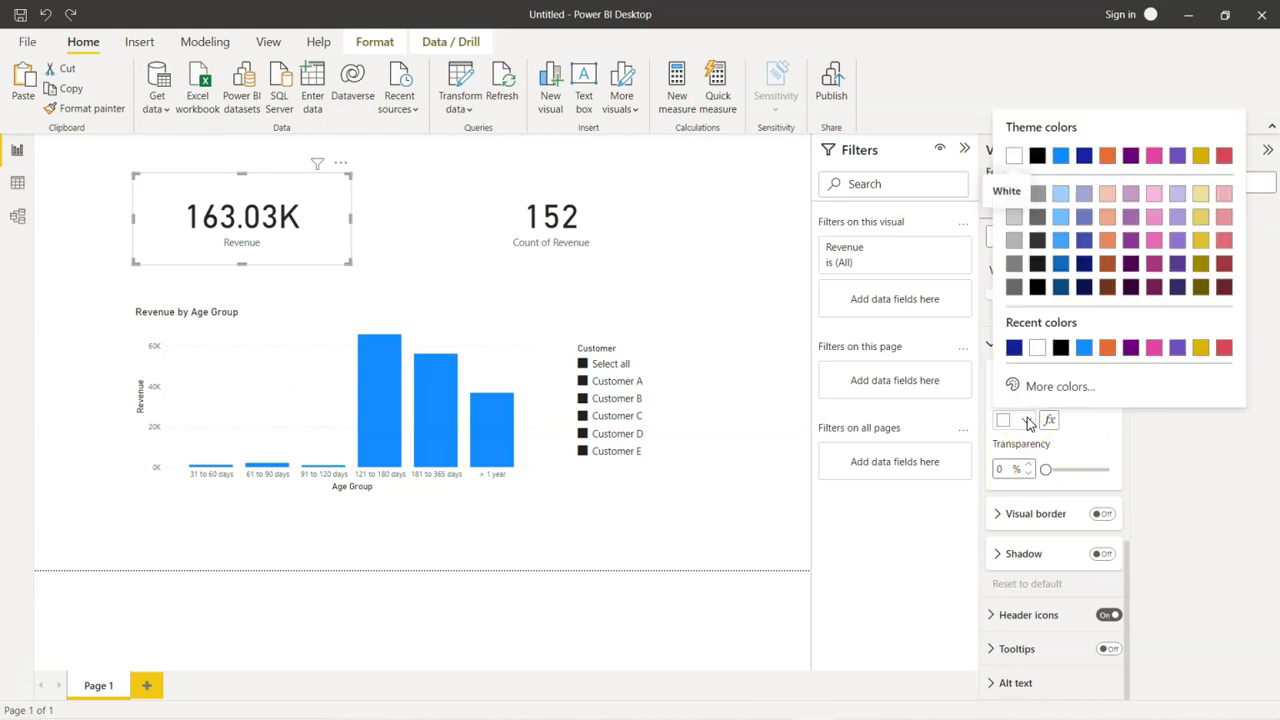
left_click(1060, 262)
Step: Give the 152 Count of Revenue card a salmon background colour
left_click(587, 204)
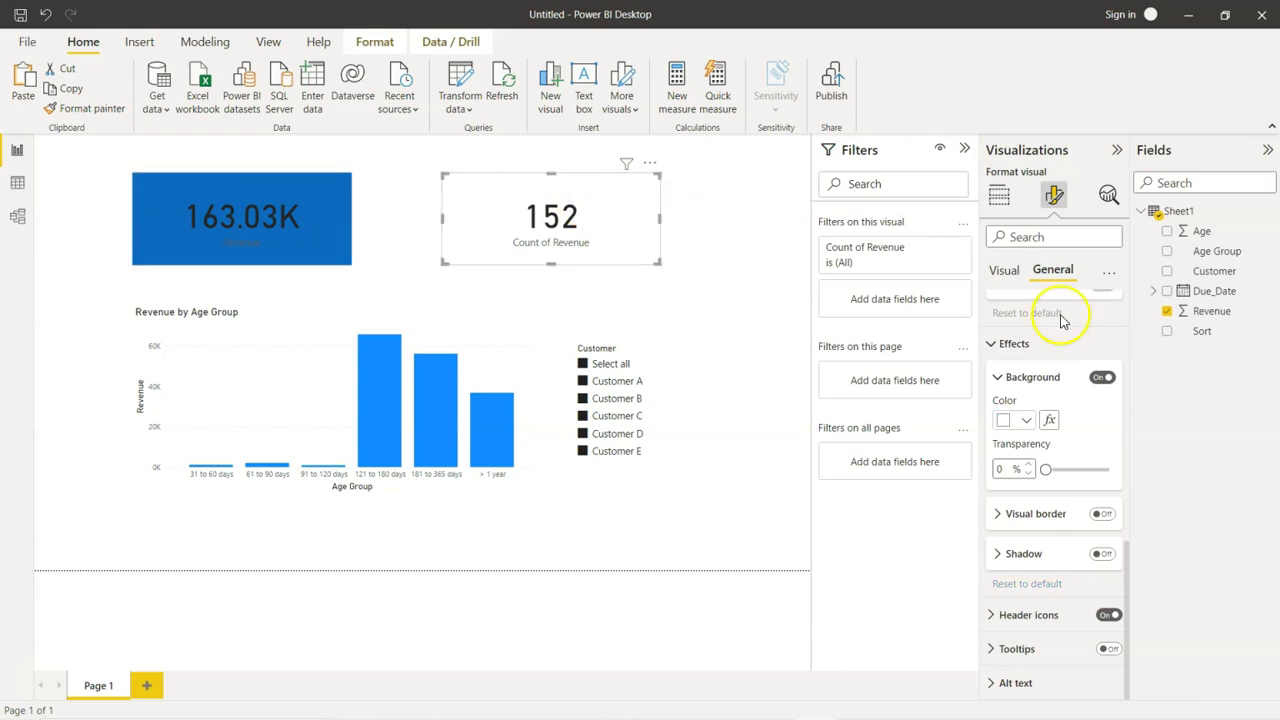
left_click(1026, 421)
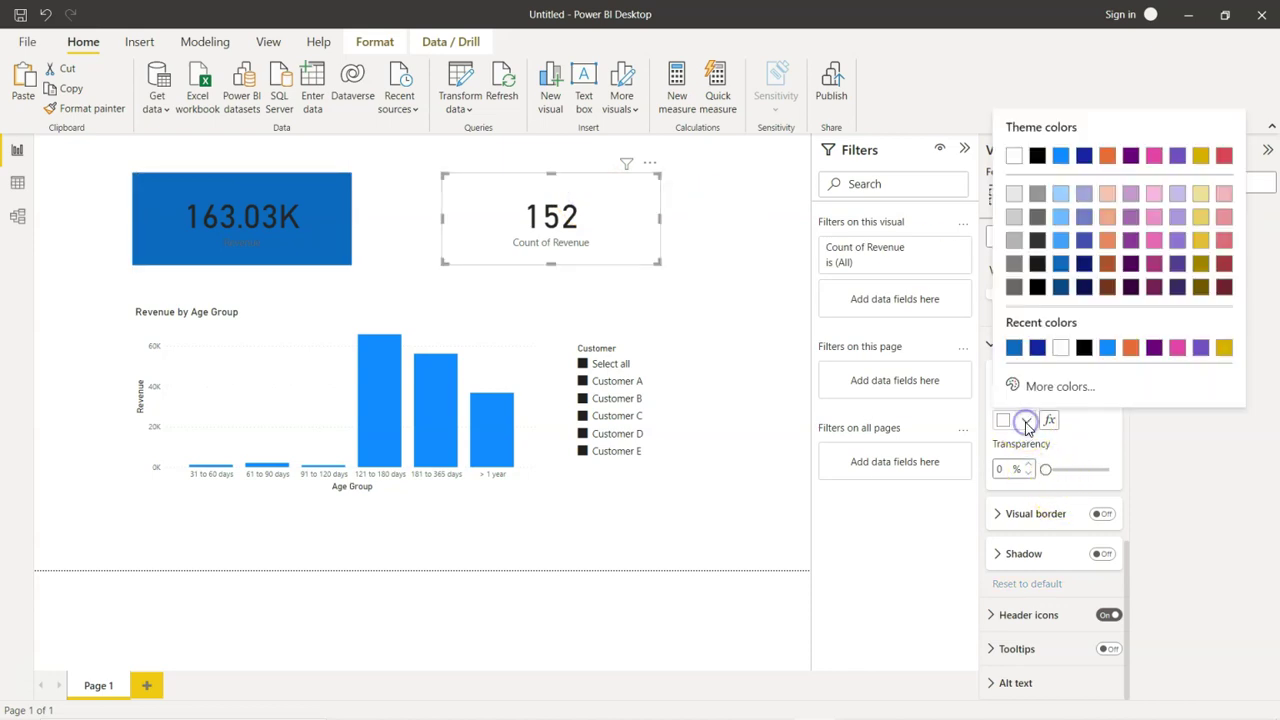
left_click(1108, 192)
left_click(724, 300)
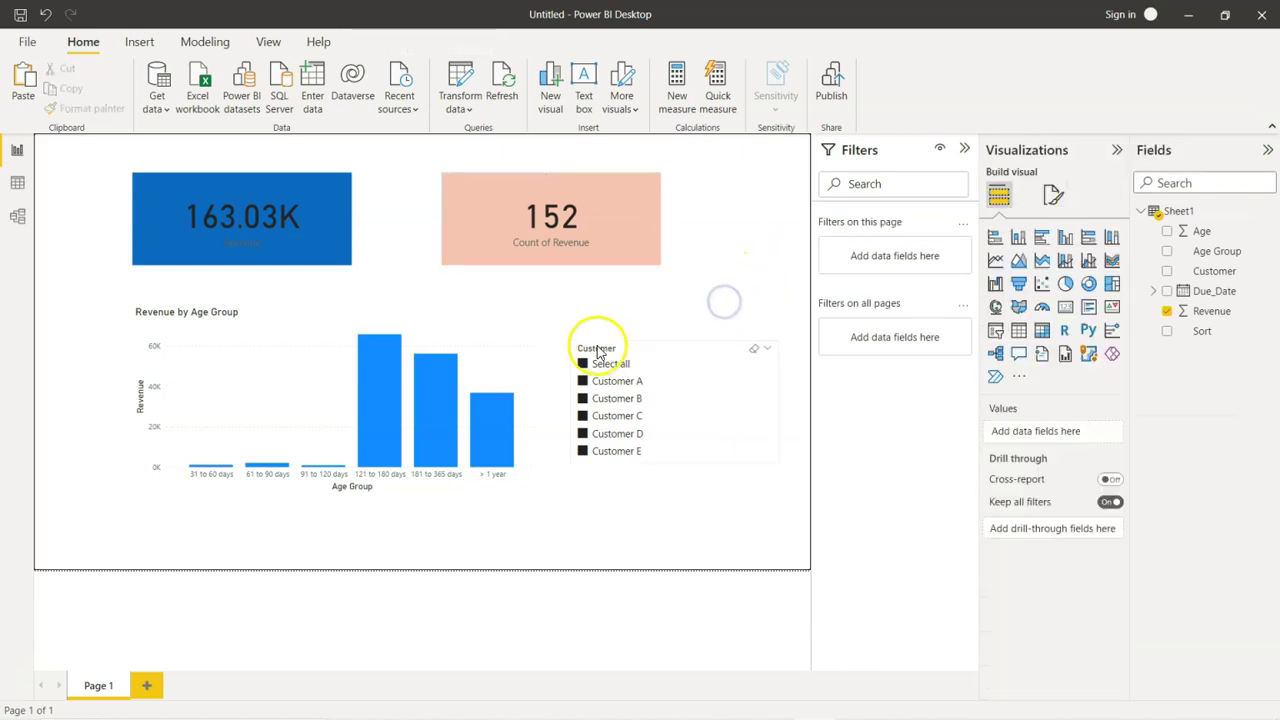
Step: Give the Customer slicer a light blue background colour
left_click(640, 350)
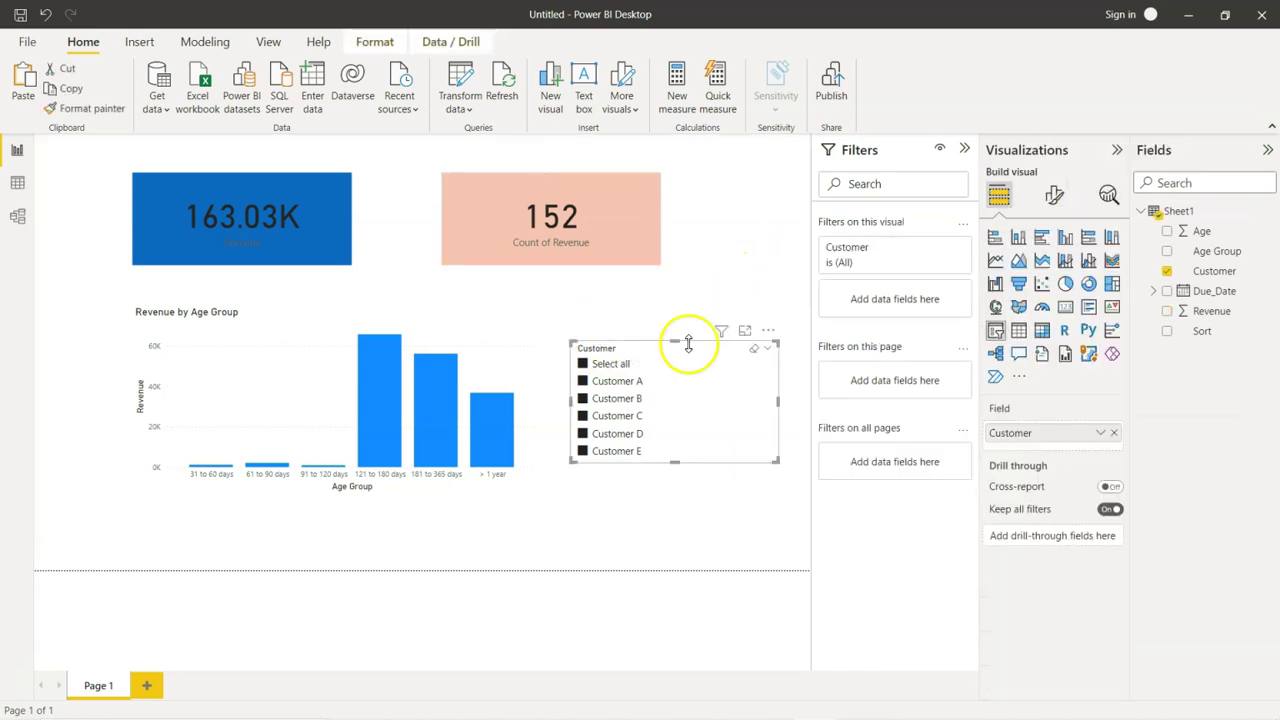
left_click(1054, 195)
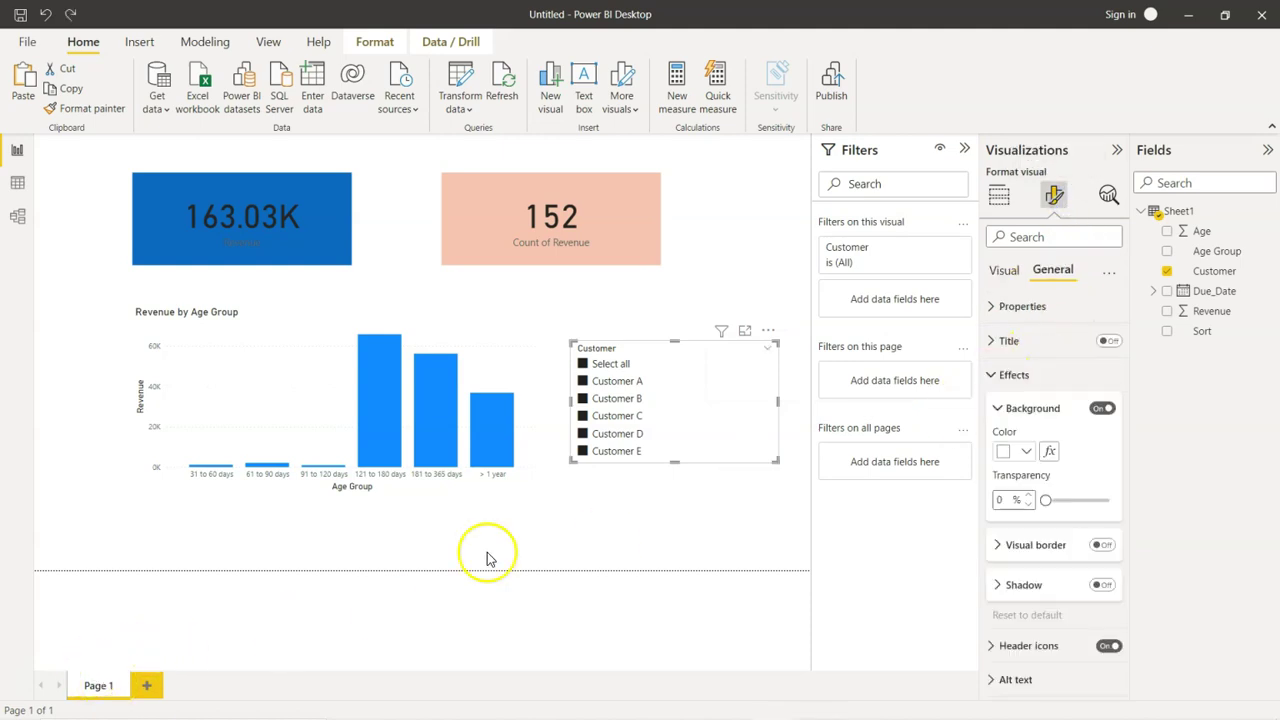
left_click(1027, 452)
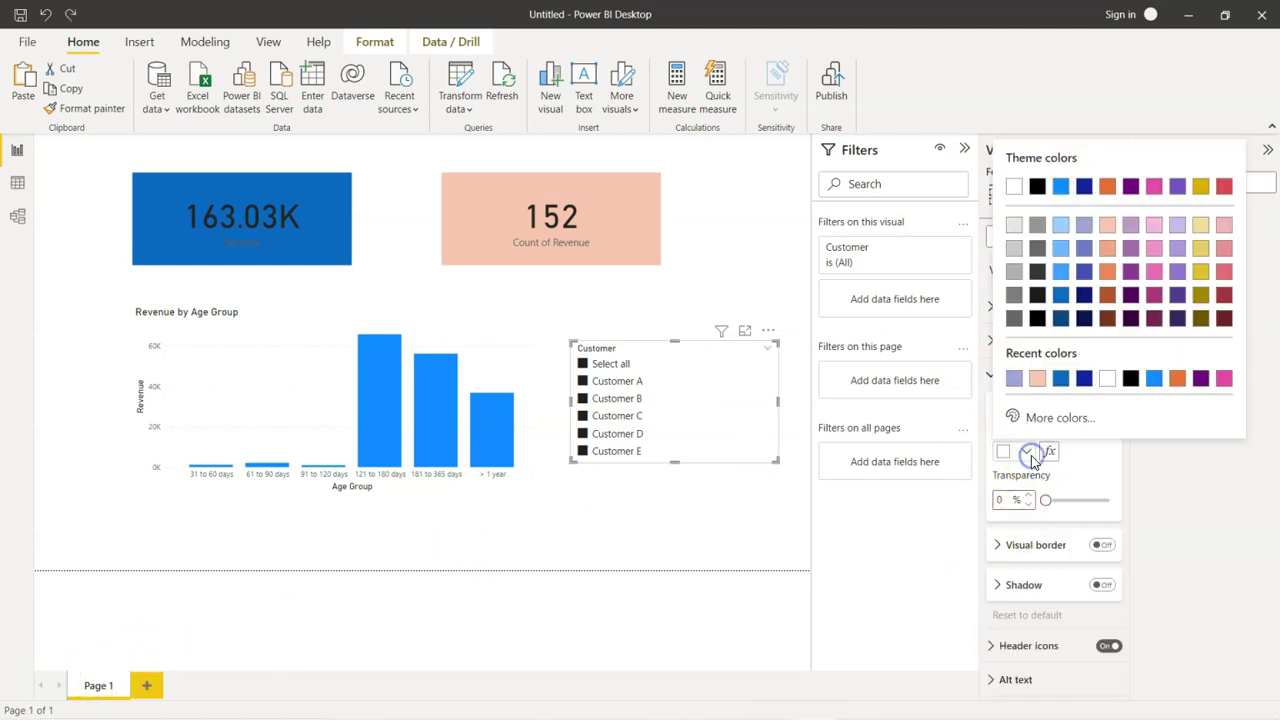
left_click(1061, 226)
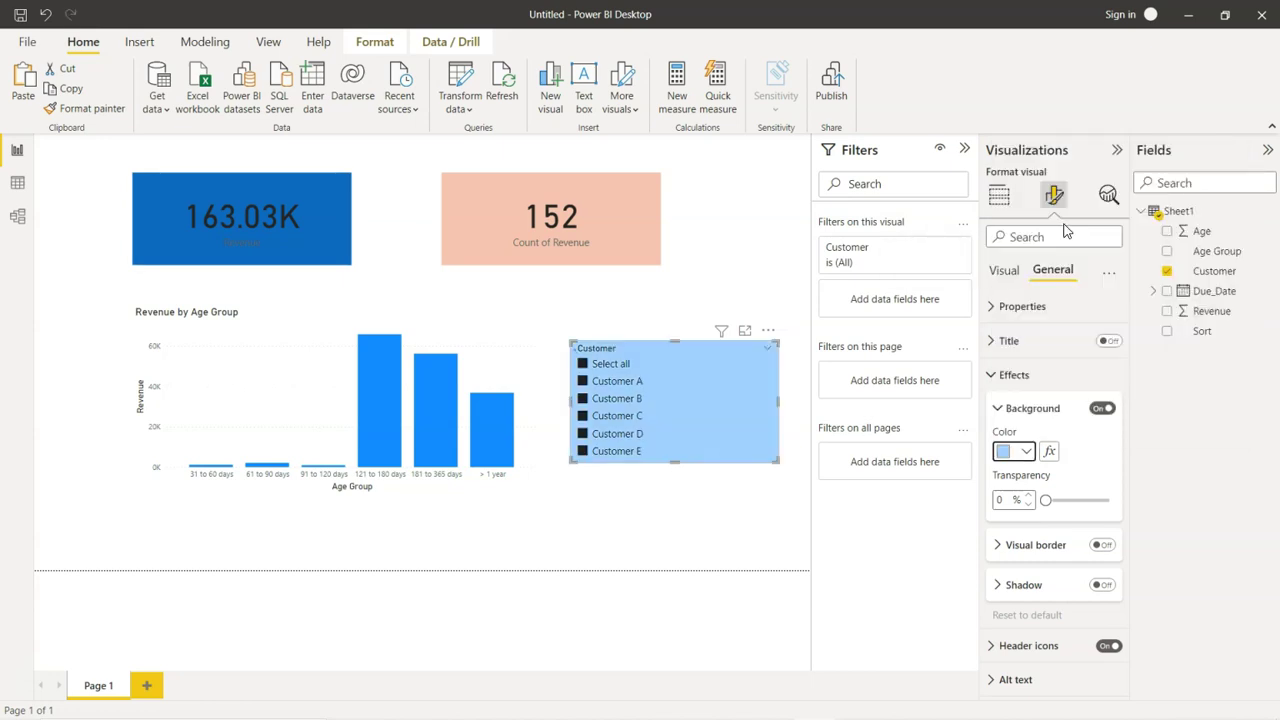
Step: Turn on a dark olive visual border around the Revenue by Age Group chart
left_click(314, 318)
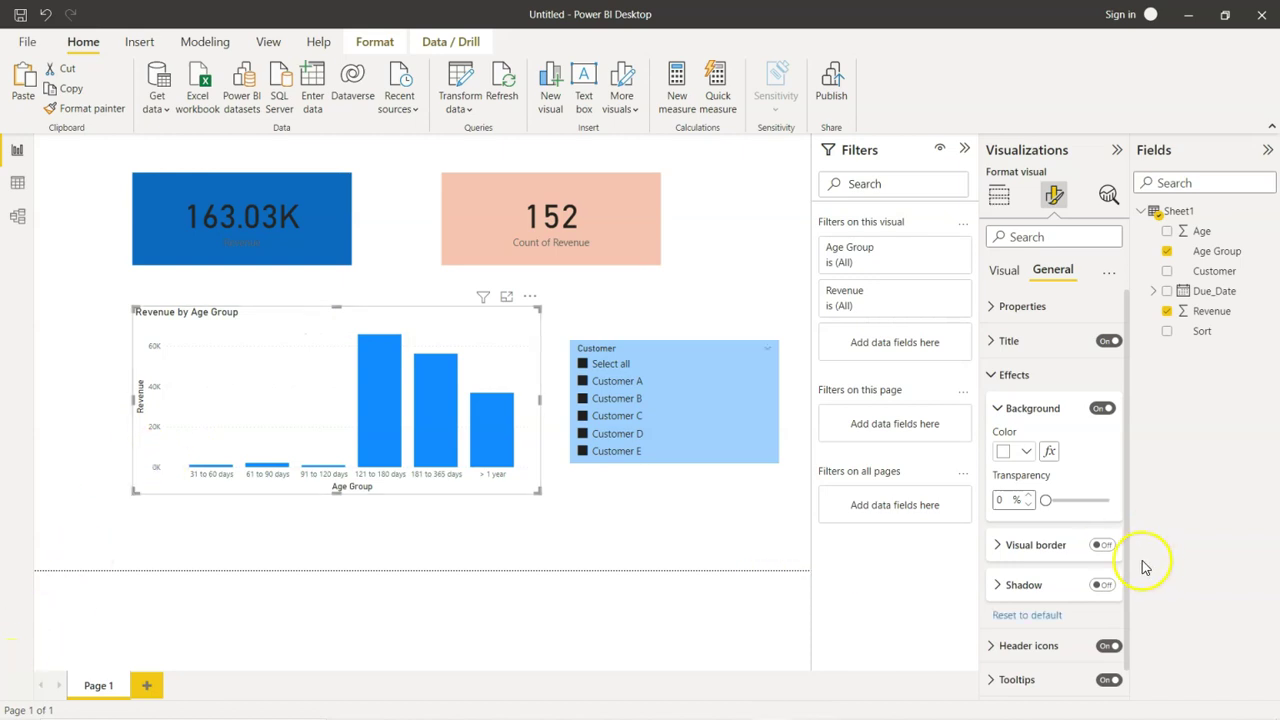
left_click(1103, 545)
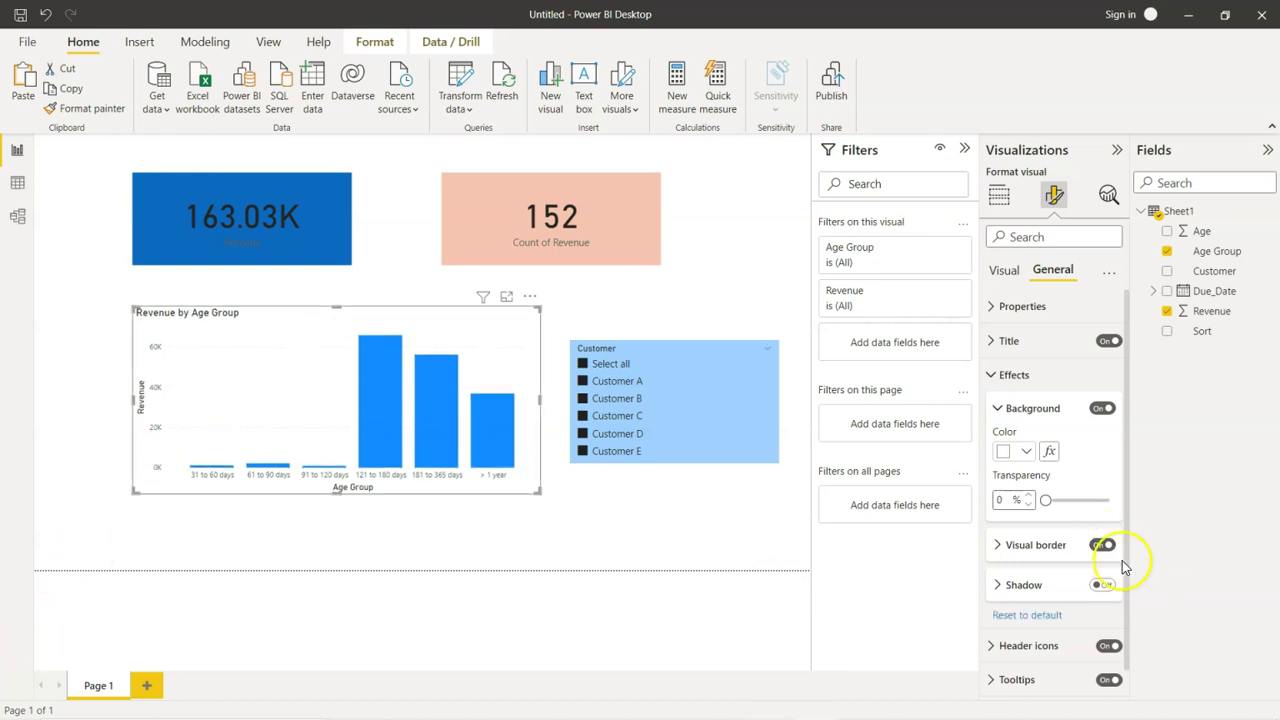
left_click(997, 546)
scroll(1050, 530, "down", 1)
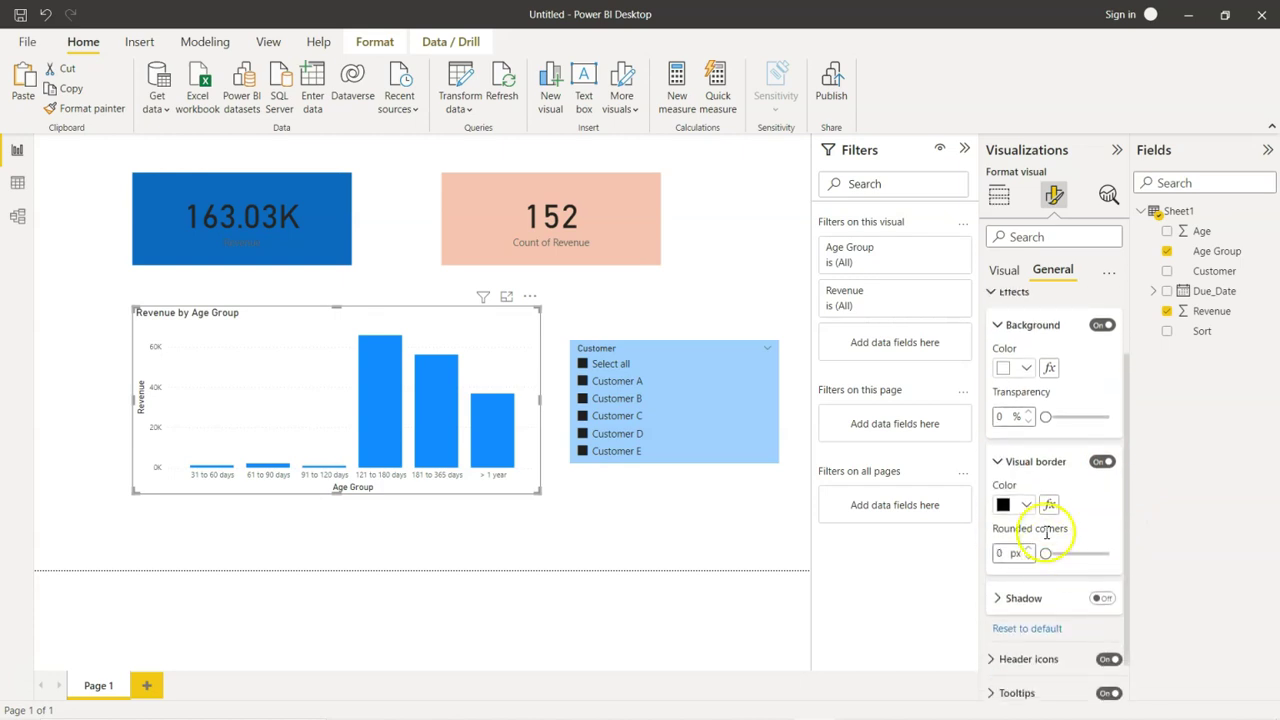
left_click(1027, 505)
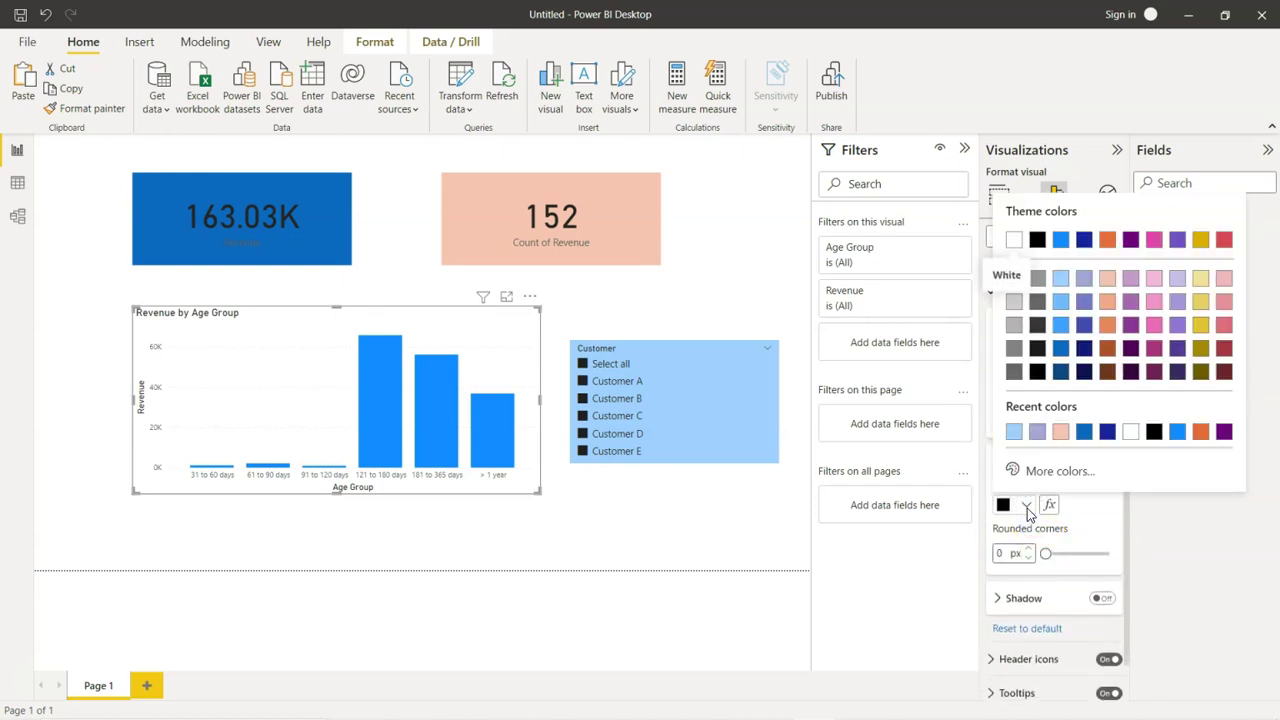
left_click(1199, 371)
left_click(588, 478)
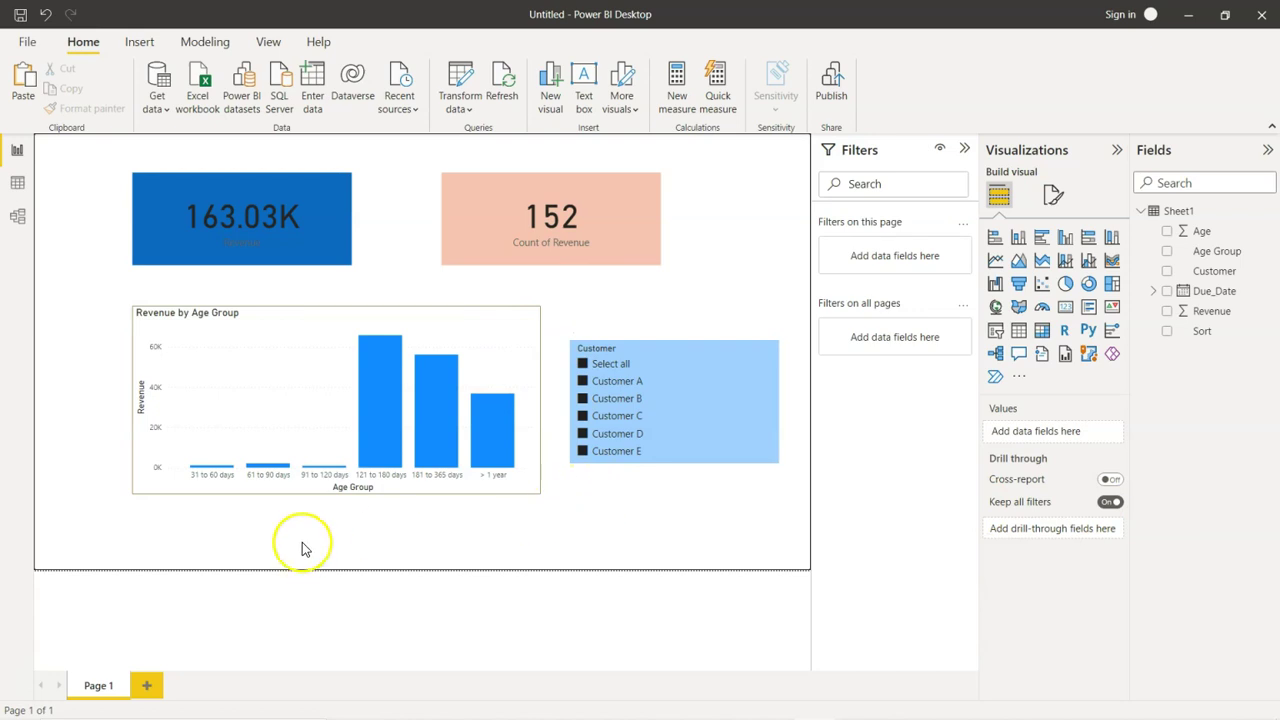
Step: Move the Revenue by Age Group chart, Customer slicer, Revenue card and 152 count card lower on the page
left_click_drag(293, 318, 292, 360)
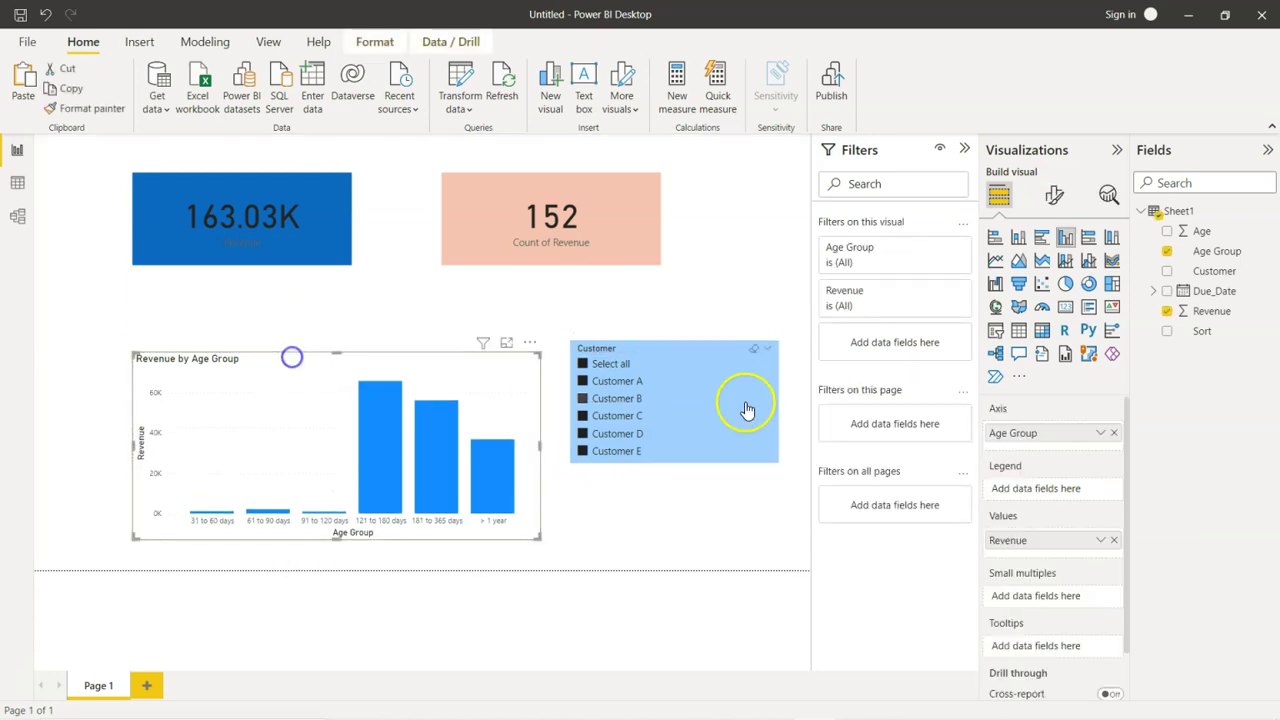
left_click_drag(714, 366, 721, 432)
left_click_drag(320, 189, 333, 232)
left_click_drag(511, 201, 630, 240)
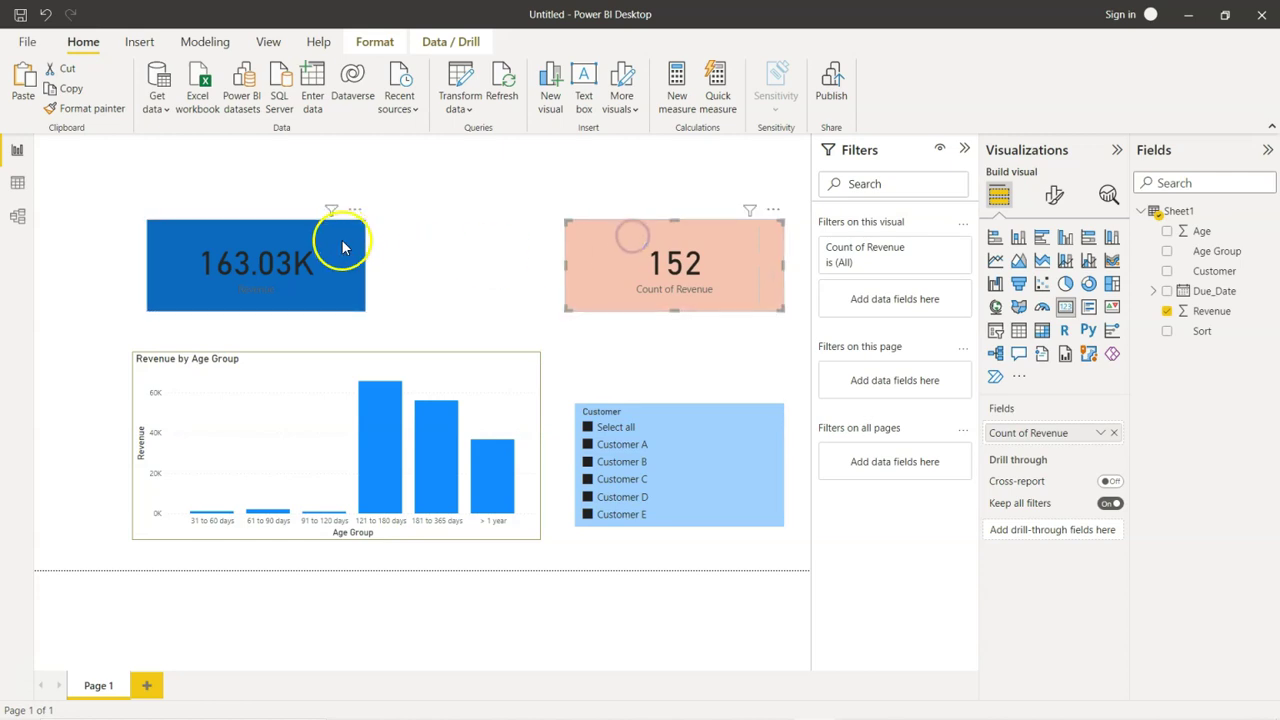
left_click_drag(342, 247, 417, 265)
Step: Widen the 152 count card toward the left so both cards form an aligned top row
left_click(587, 261)
left_click_drag(565, 262, 498, 265)
left_click(67, 311)
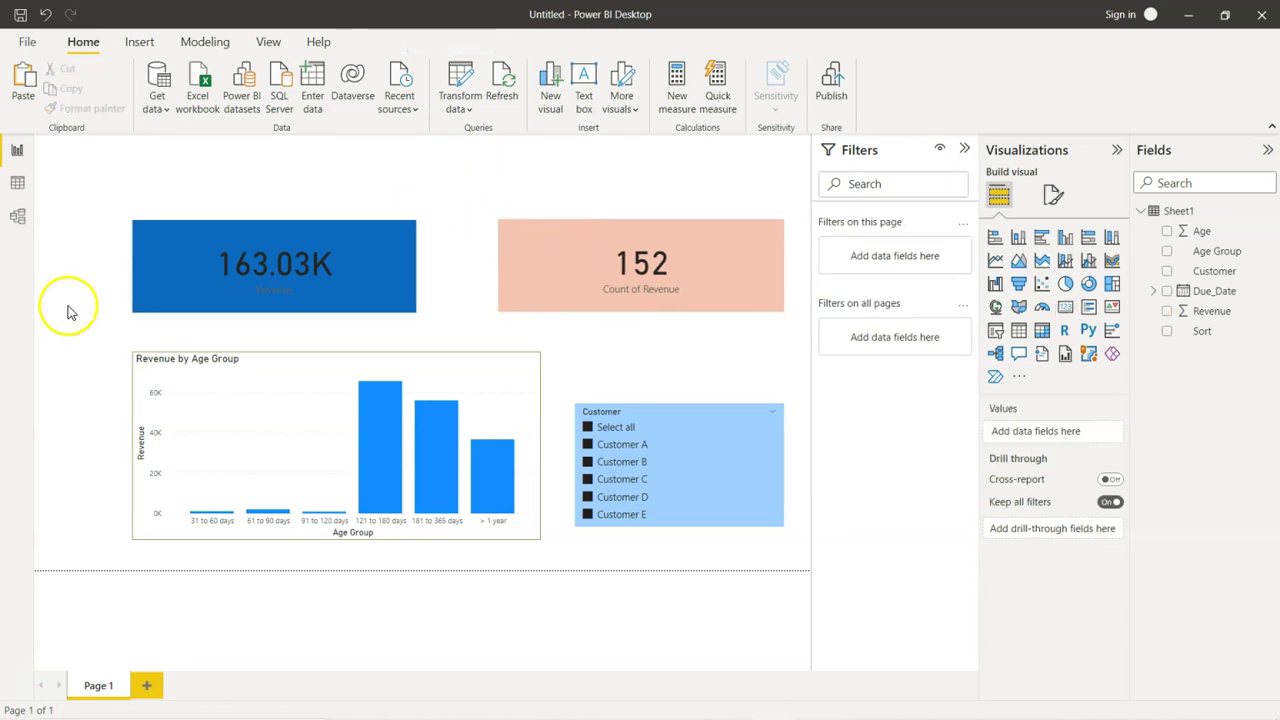
Step: Add a text box at the top-left and stretch it into a short banner across the page width
left_click(585, 81)
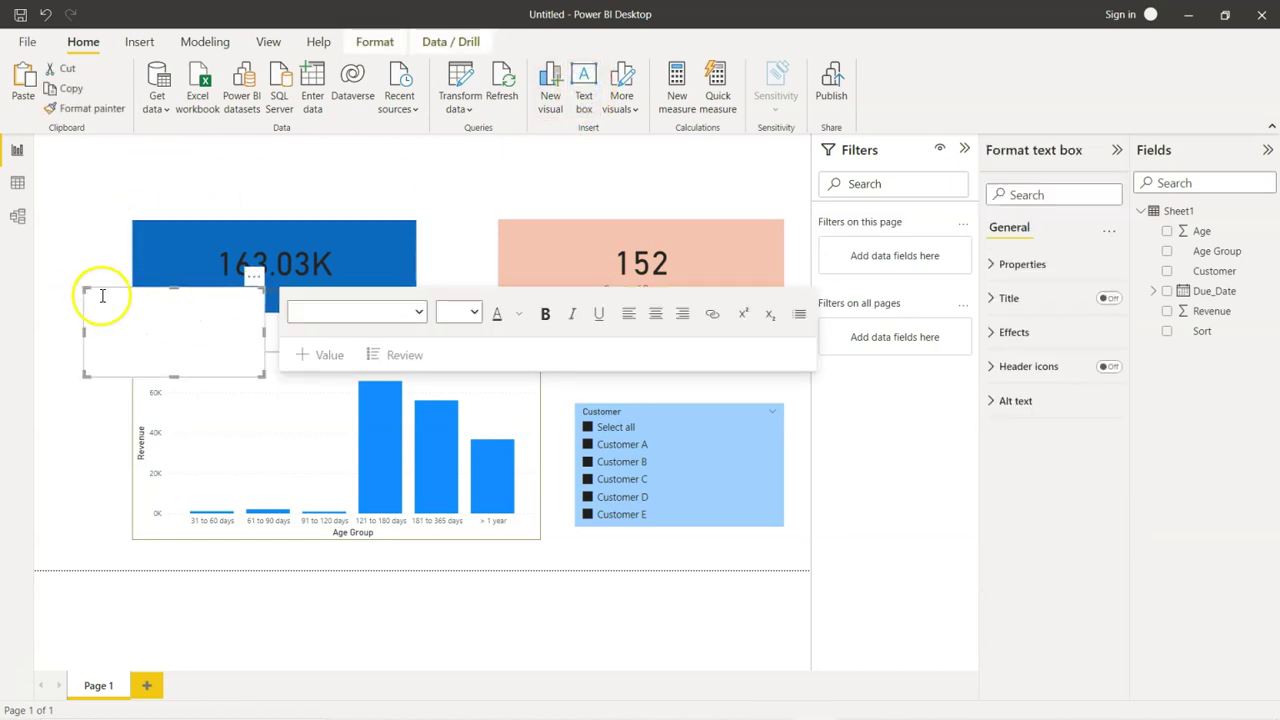
left_click_drag(88, 312, 132, 144)
left_click_drag(226, 222, 227, 189)
left_click_drag(315, 161, 784, 161)
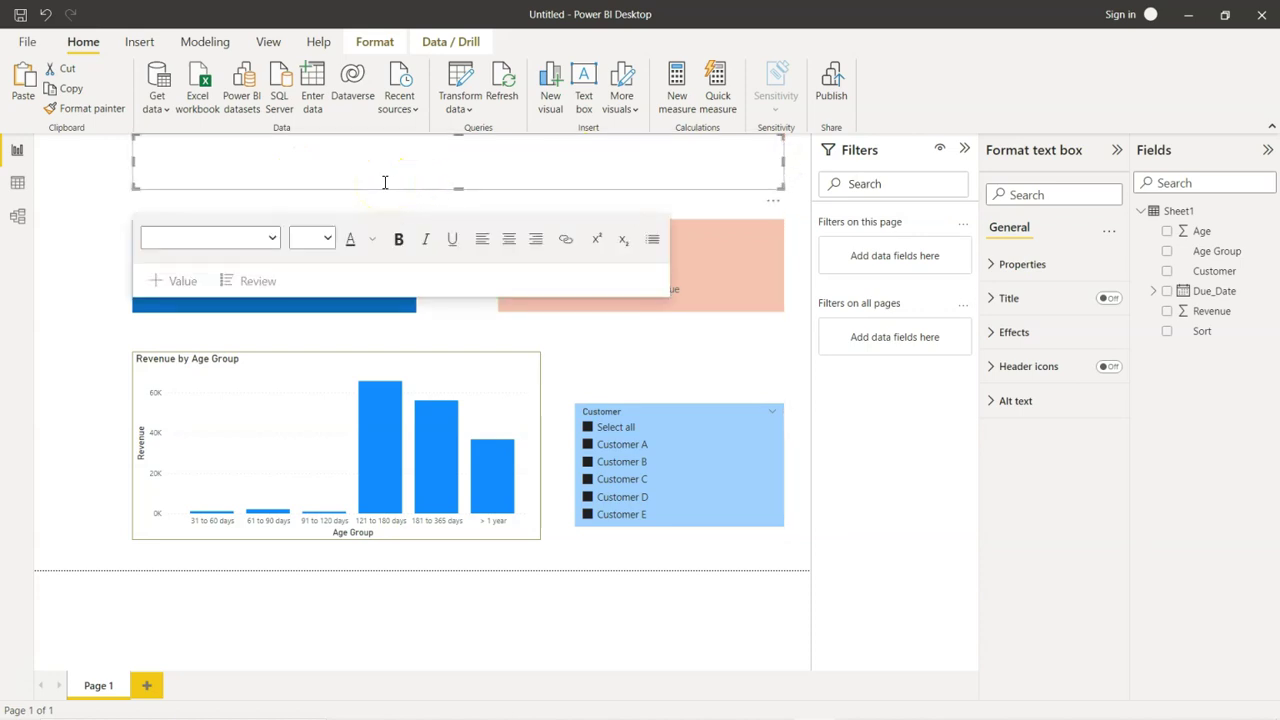
Step: Enter the title 'ABC Company's Ageing Dashboard' in the text box
left_click(384, 182)
type("ABC Company's Ageing Dashboard")
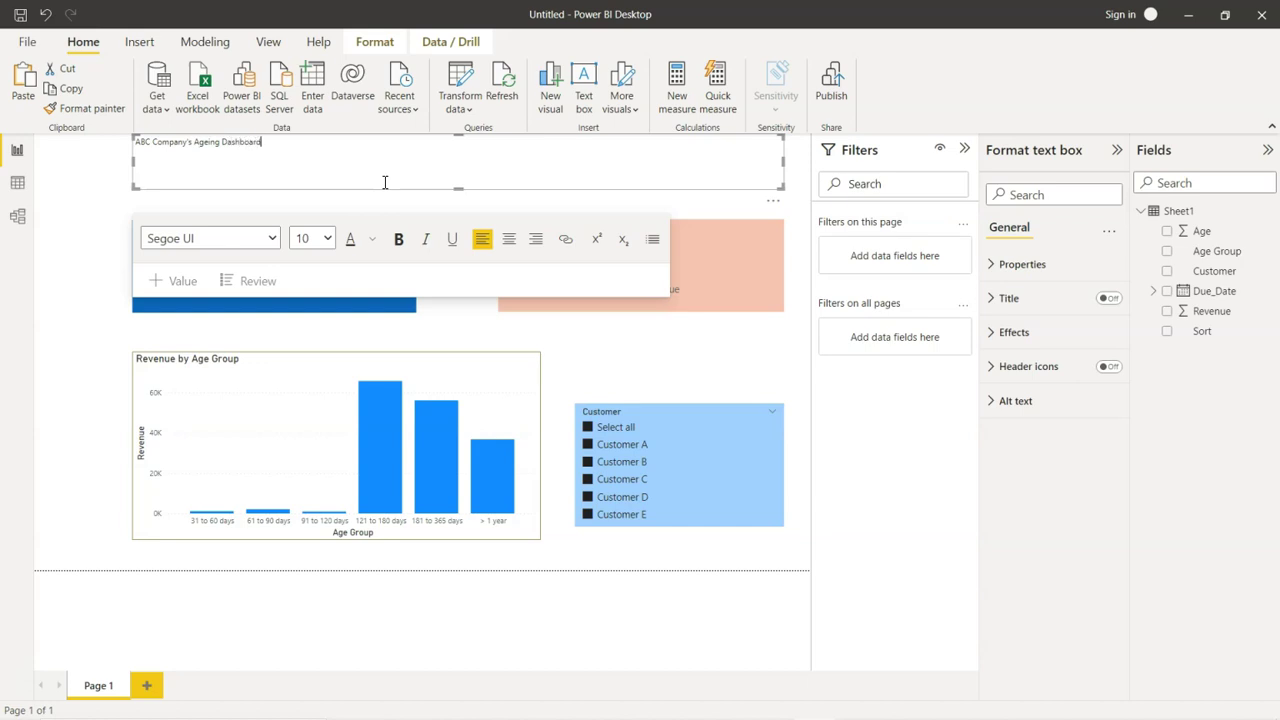
triple_click(202, 143)
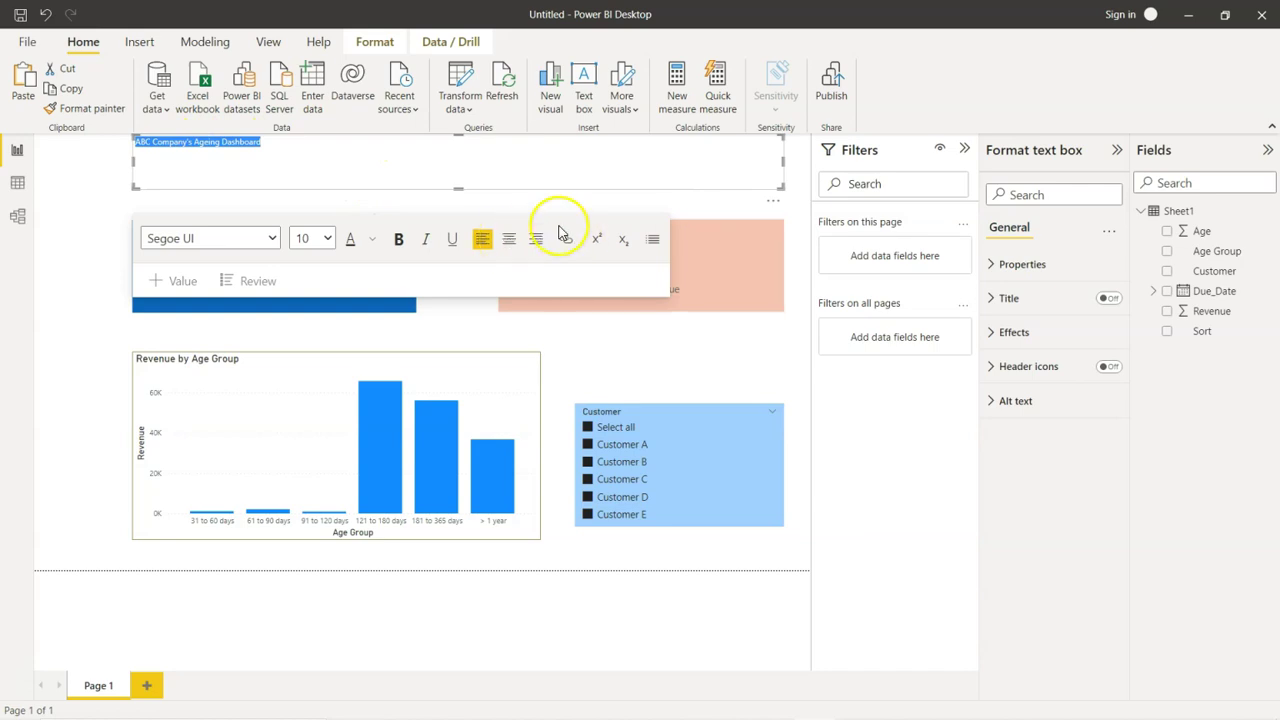
left_click(990, 268)
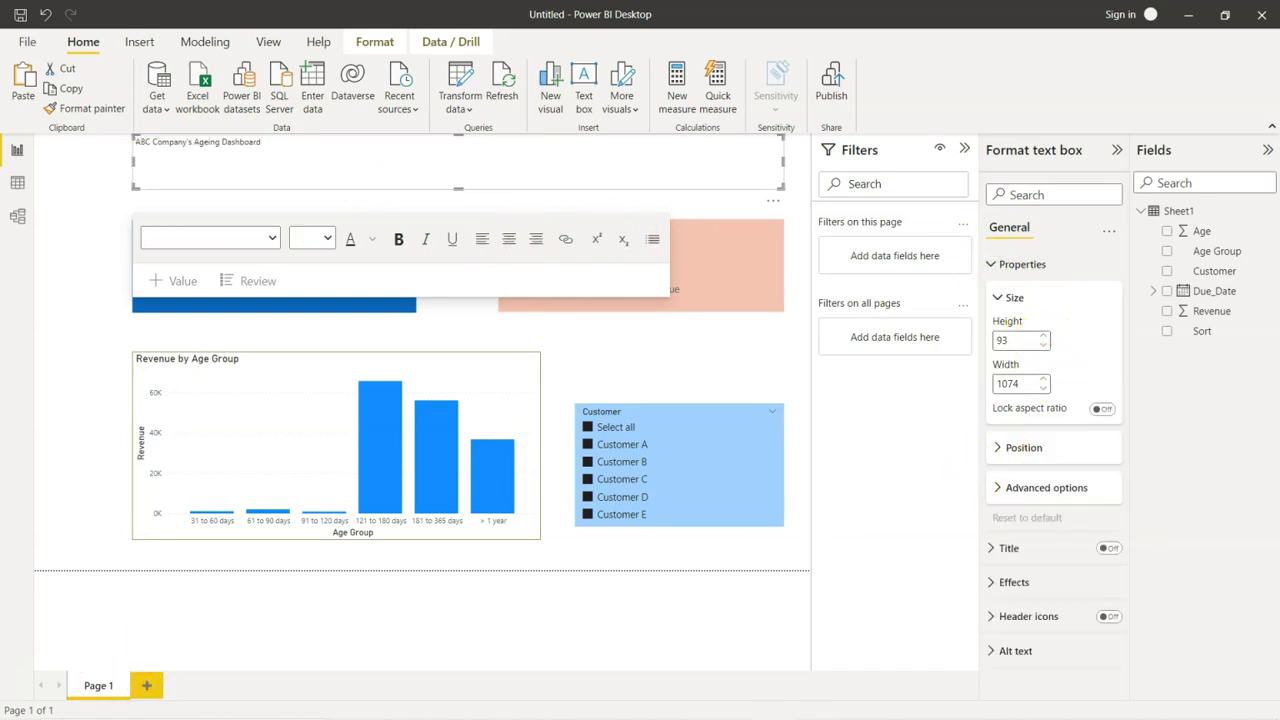
Step: Make the title text centred, bold and font size 32
triple_click(228, 143)
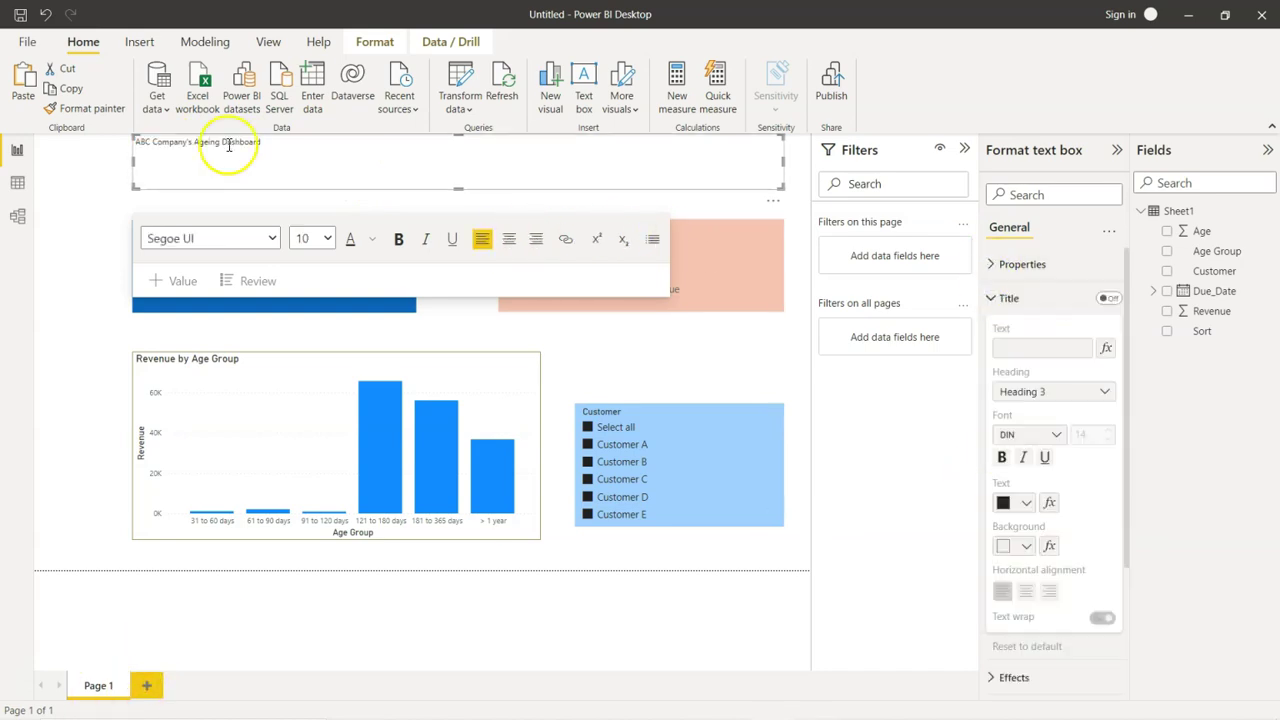
left_click(509, 239)
left_click(328, 238)
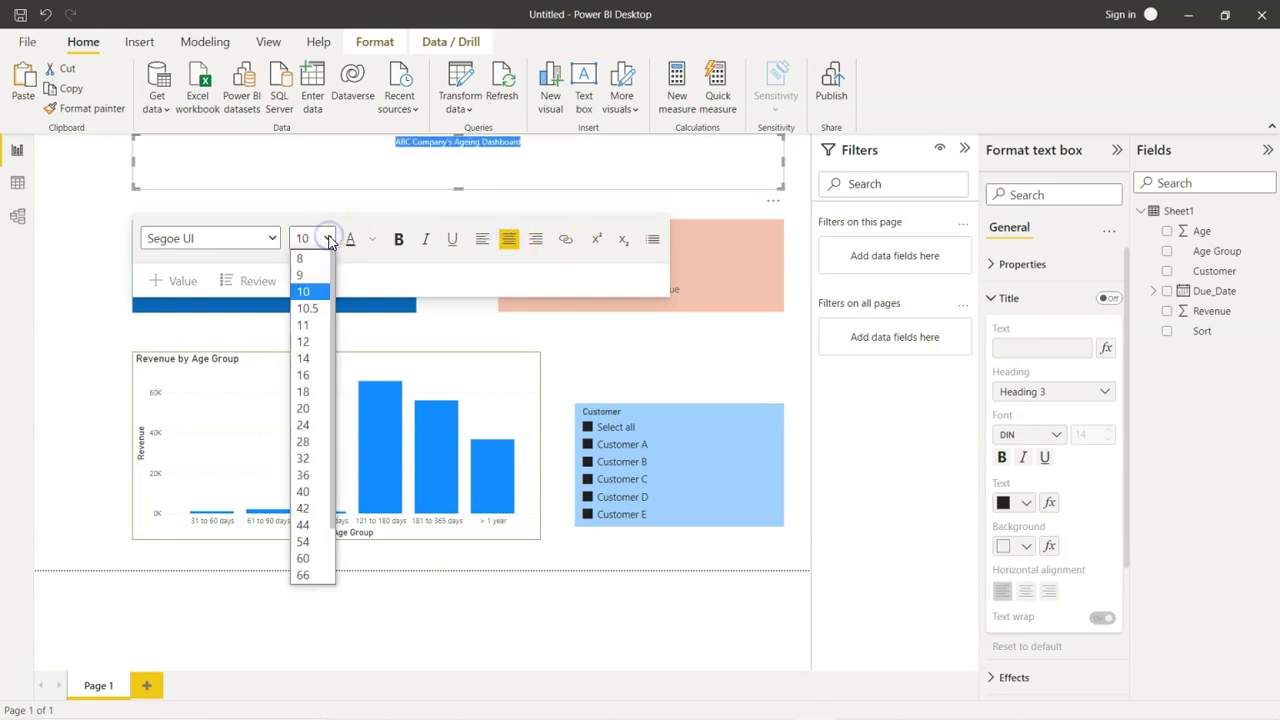
left_click(310, 424)
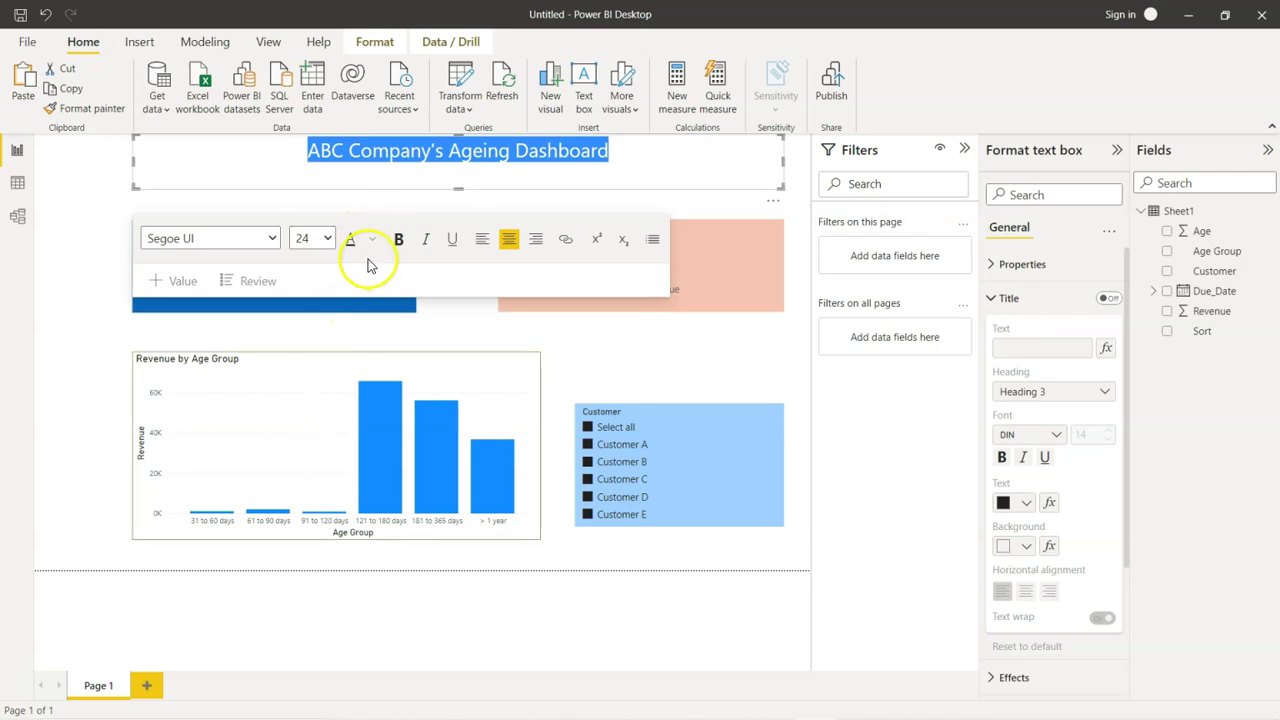
left_click(328, 238)
left_click(314, 452)
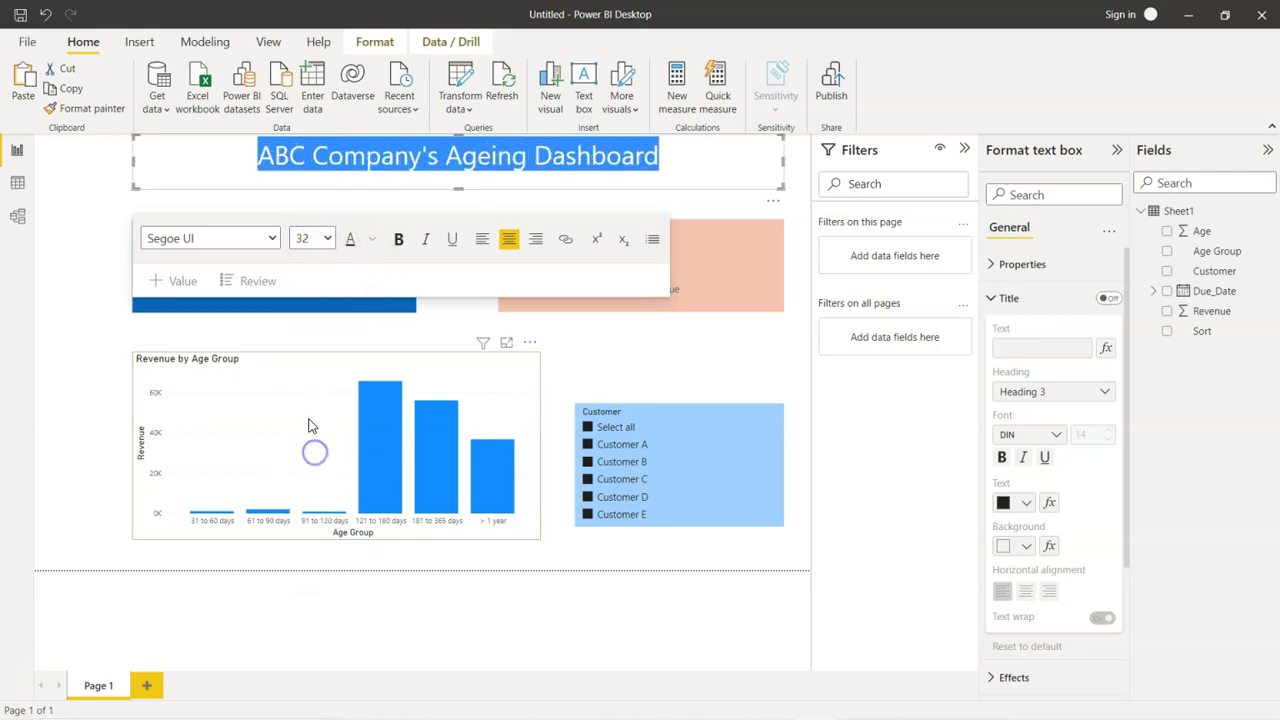
left_click(399, 240)
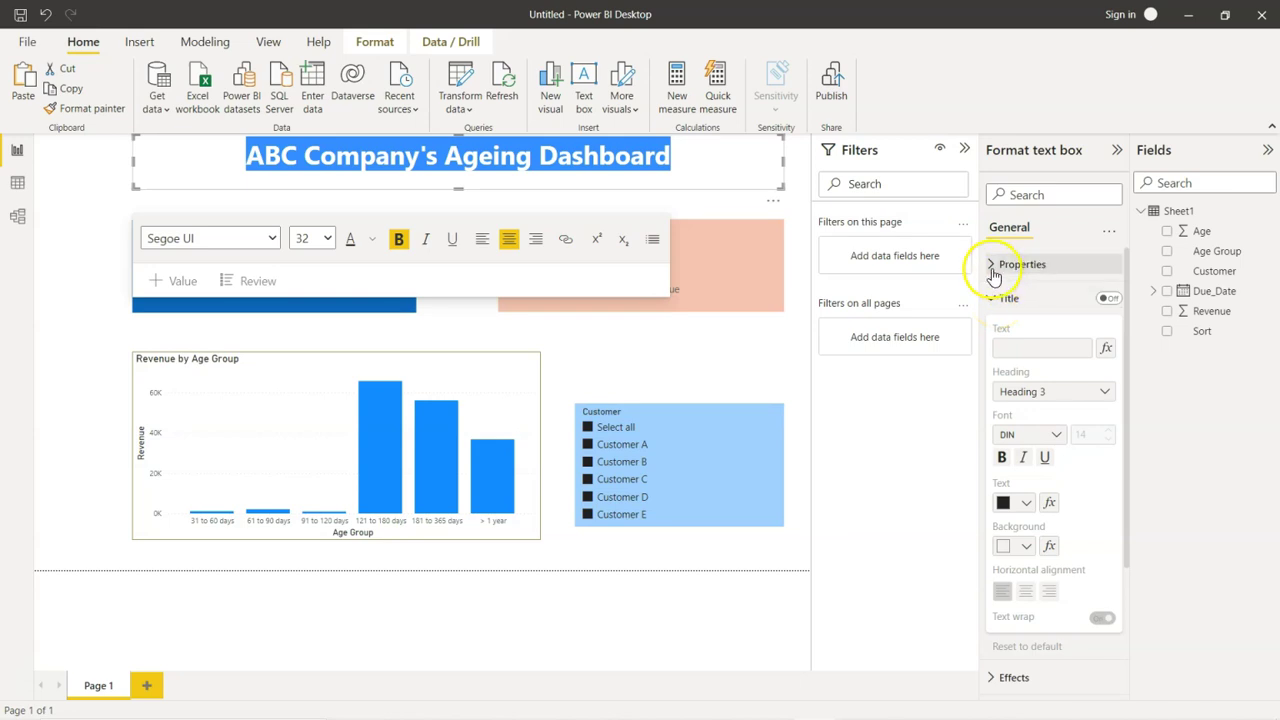
Step: Give the title text box a bright blue background colour
left_click(1012, 677)
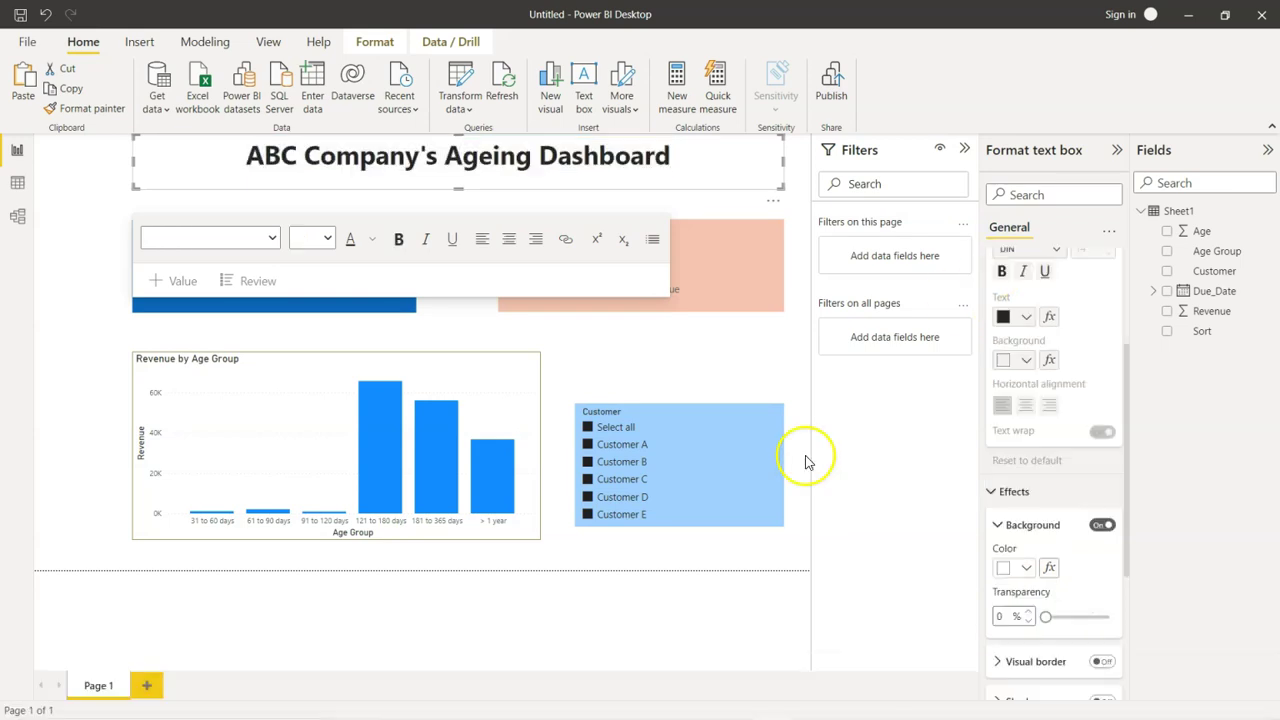
left_click(1026, 567)
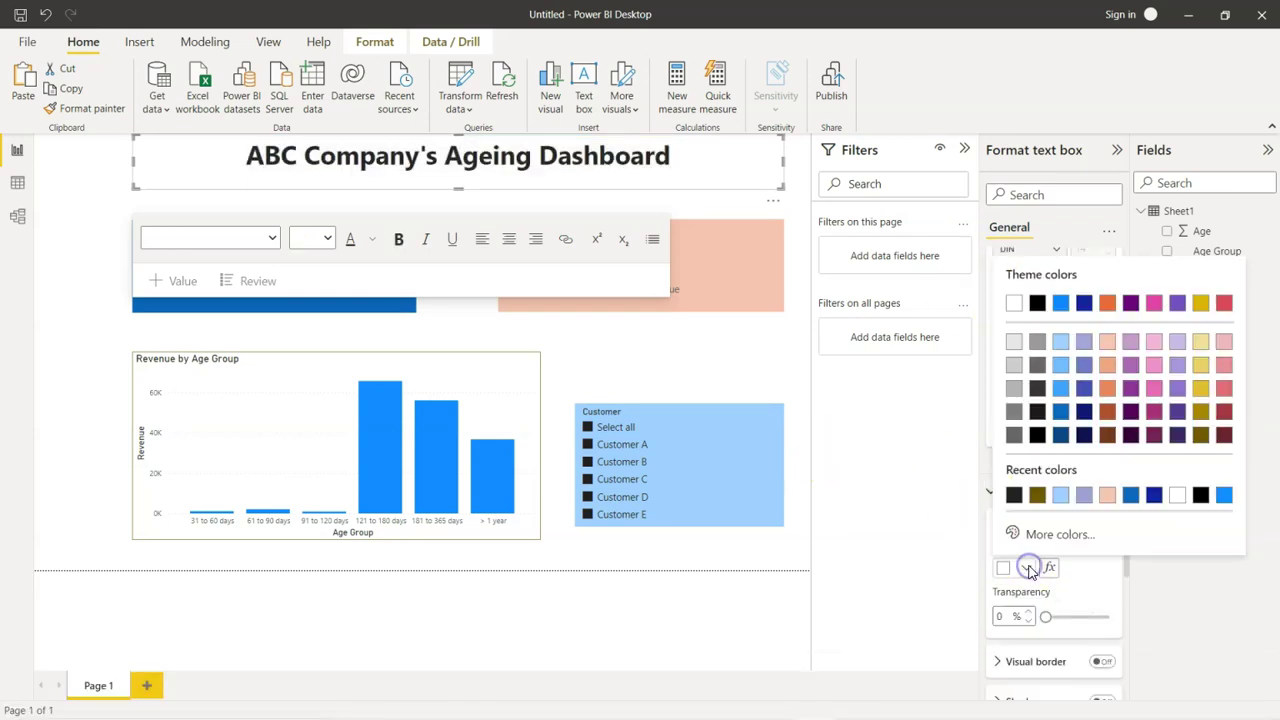
left_click(1061, 390)
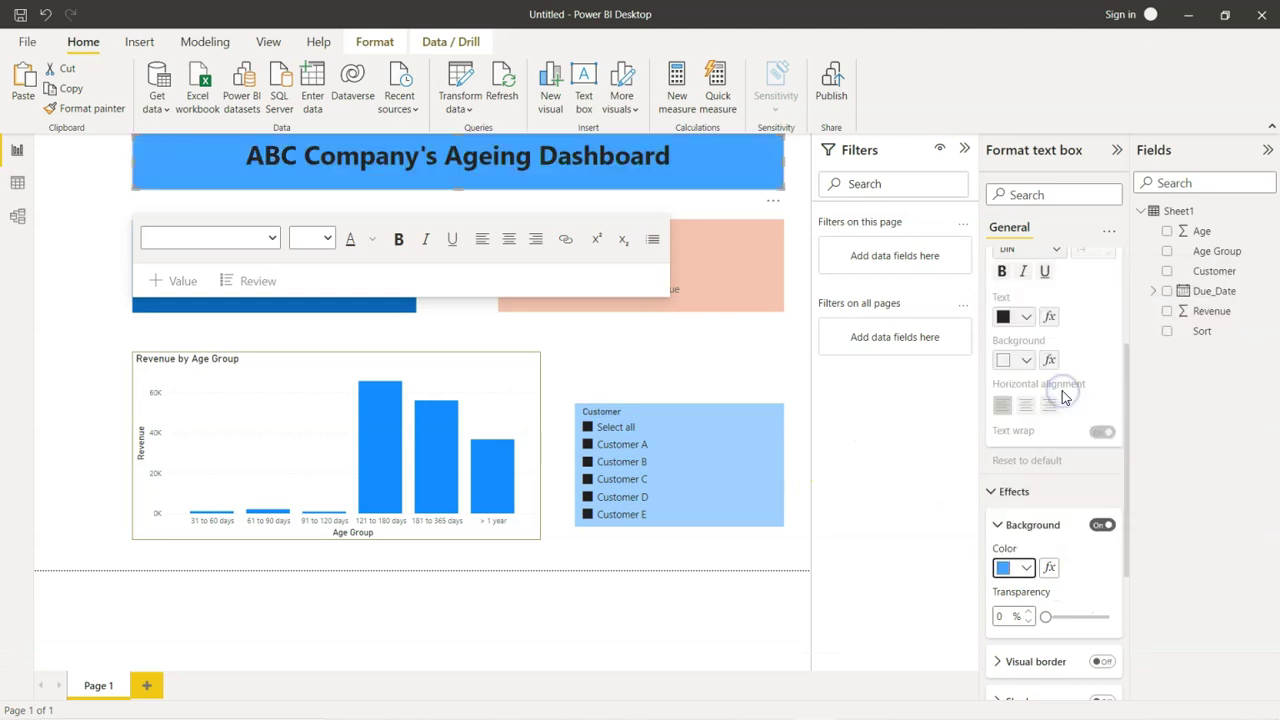
left_click(600, 331)
left_click(163, 325)
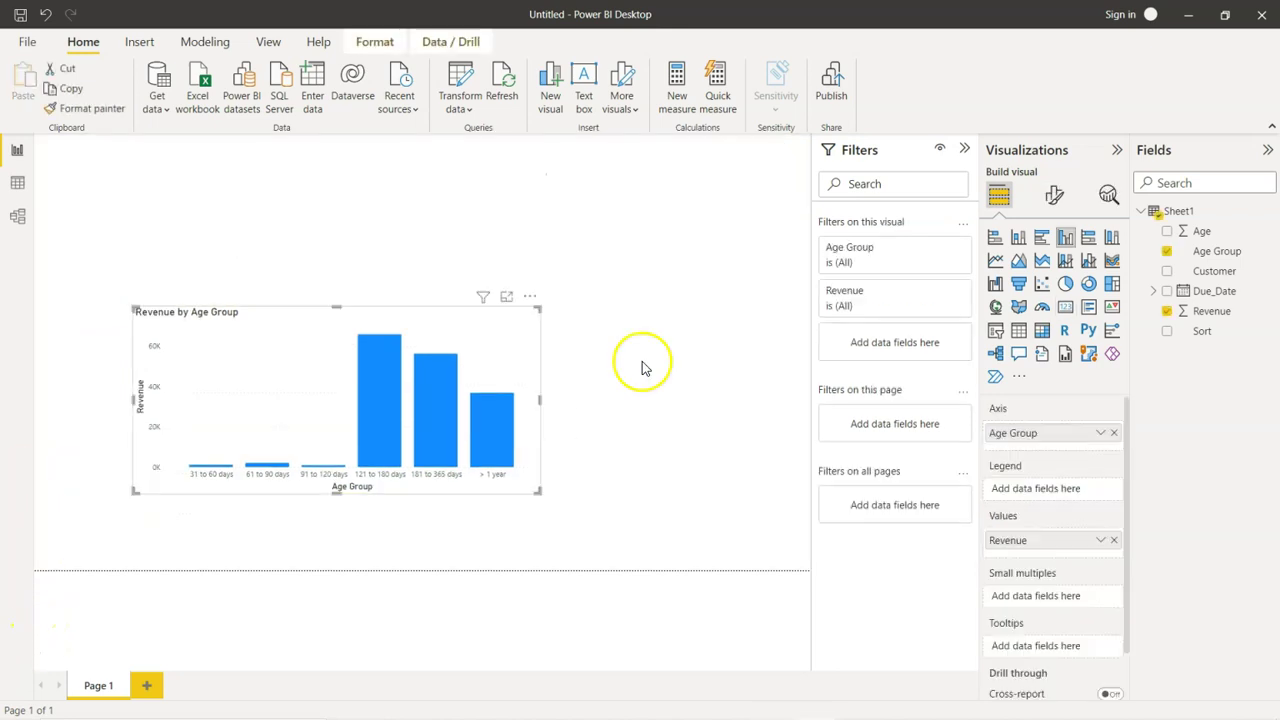
Step: Deselect the Revenue by Age Group chart, the only visual left on the page
left_click(642, 364)
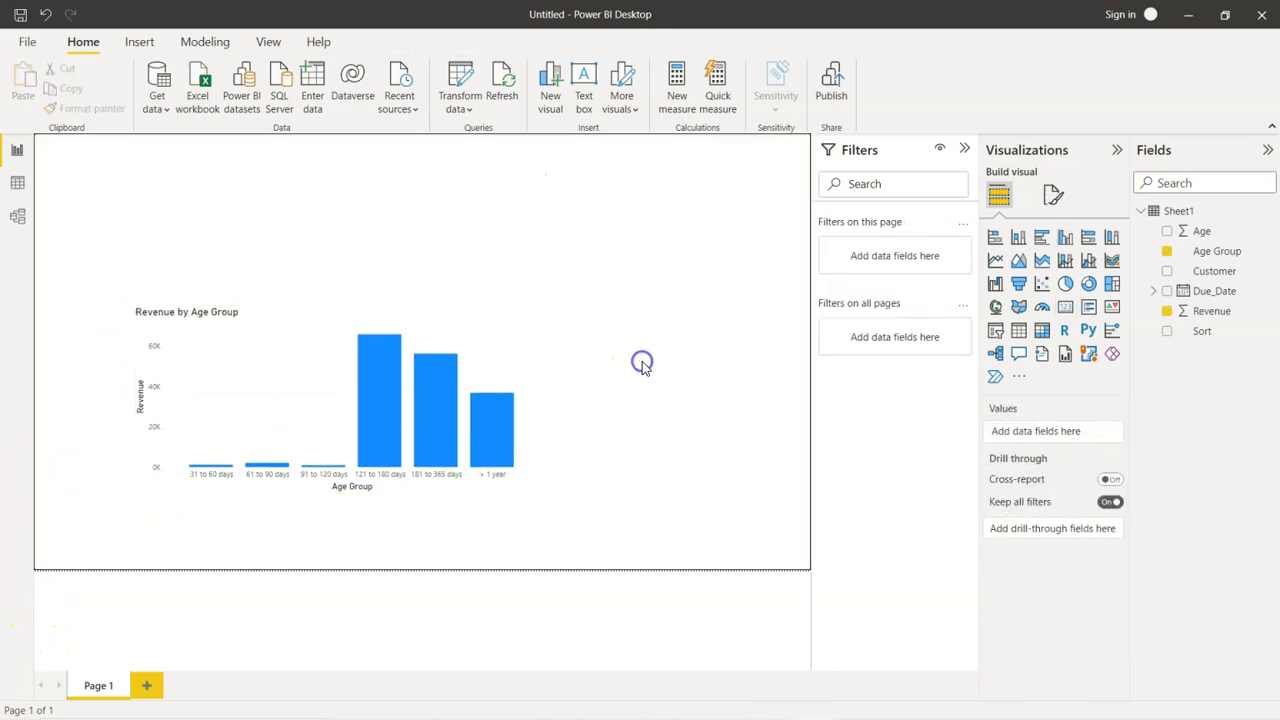